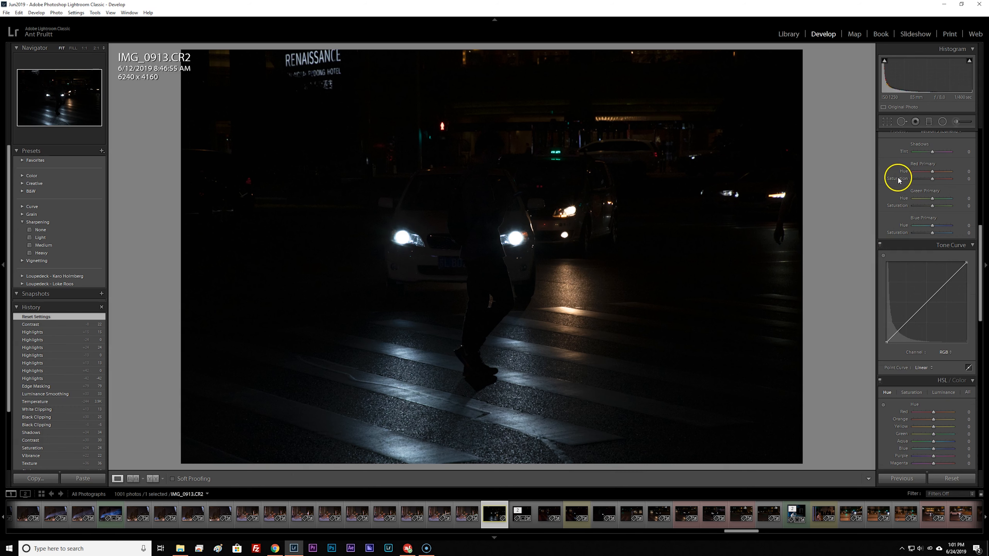
# Turn on Remove Chromatic Aberration and Enable Profile Corrections for the night street photo.
pyautogui.click(892, 198)
pyautogui.scroll(10, 892, 199)
pyautogui.click(895, 342)
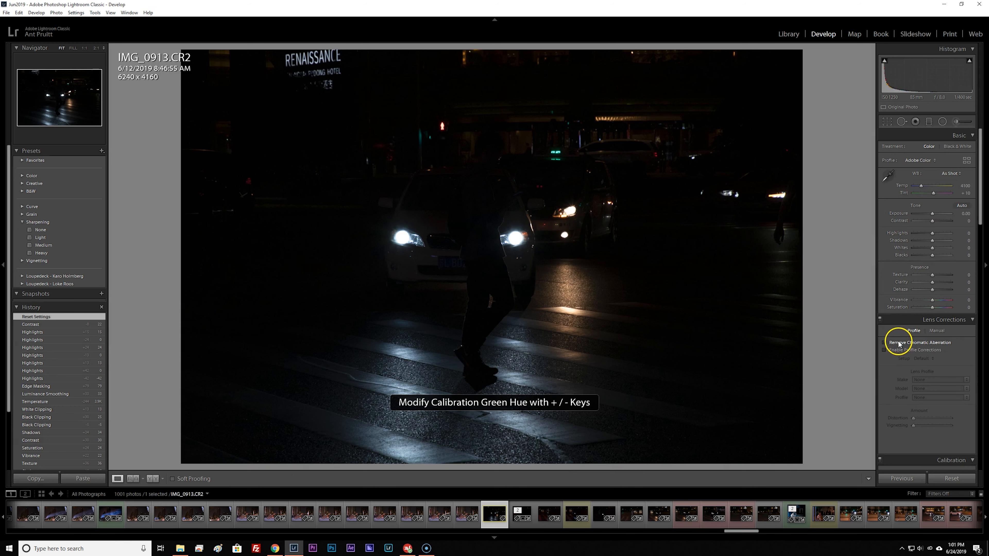
pyautogui.click(893, 351)
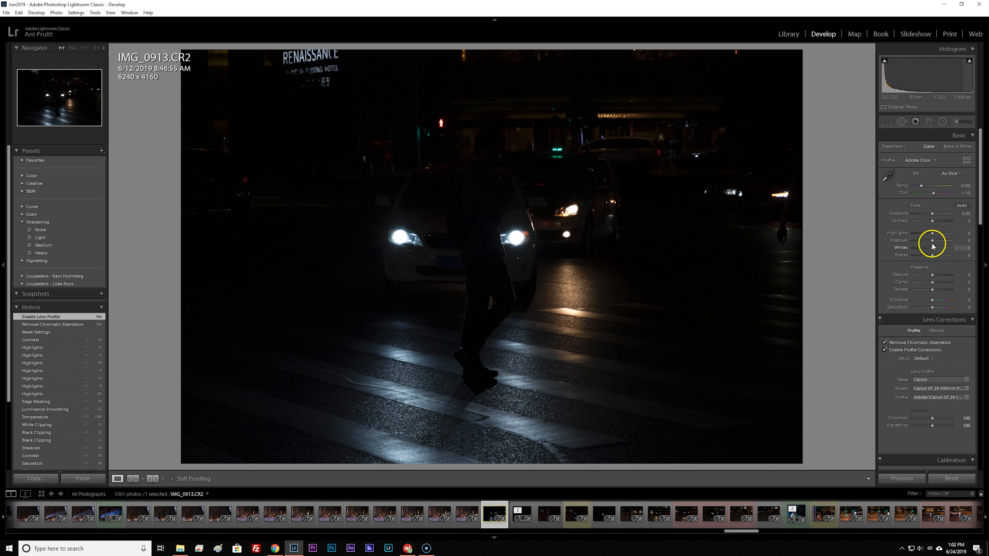
# Set Blacks to −15, Shadows +48, Highlights +20, Whites +36, Contrast +15 and Tint +11, and cool the color temperature slightly.
pyautogui.moveTo(932, 255); pyautogui.dragTo(930, 260)
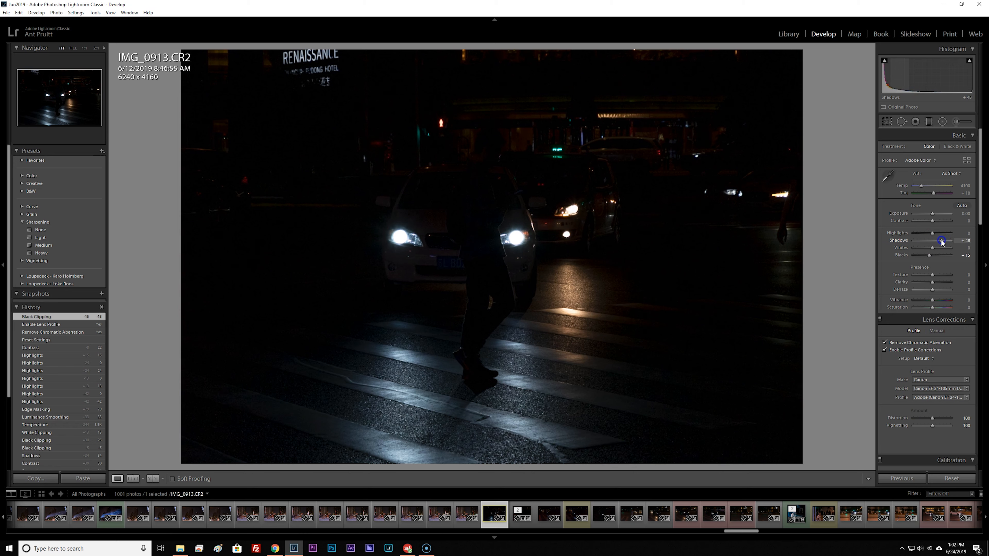
pyautogui.moveTo(941, 242)
pyautogui.mouseDown()
pyautogui.moveTo(933, 233)
pyautogui.moveTo(921, 249)
pyautogui.moveTo(952, 250)
pyautogui.moveTo(938, 250)
pyautogui.mouseUp()
pyautogui.moveTo(920, 188); pyautogui.dragTo(935, 222)
# Set the sharpening Amount to 54 with Masking at 84, and Luminance noise reduction to 43.
pyautogui.scroll(-15, 895, 317)
pyautogui.moveTo(913, 356); pyautogui.dragTo(944, 355)
pyautogui.moveTo(923, 333); pyautogui.dragTo(927, 333)
pyautogui.moveTo(913, 374); pyautogui.dragTo(929, 374)
pyautogui.scroll(-5, 894, 378)
pyautogui.scroll(18, 940, 301)
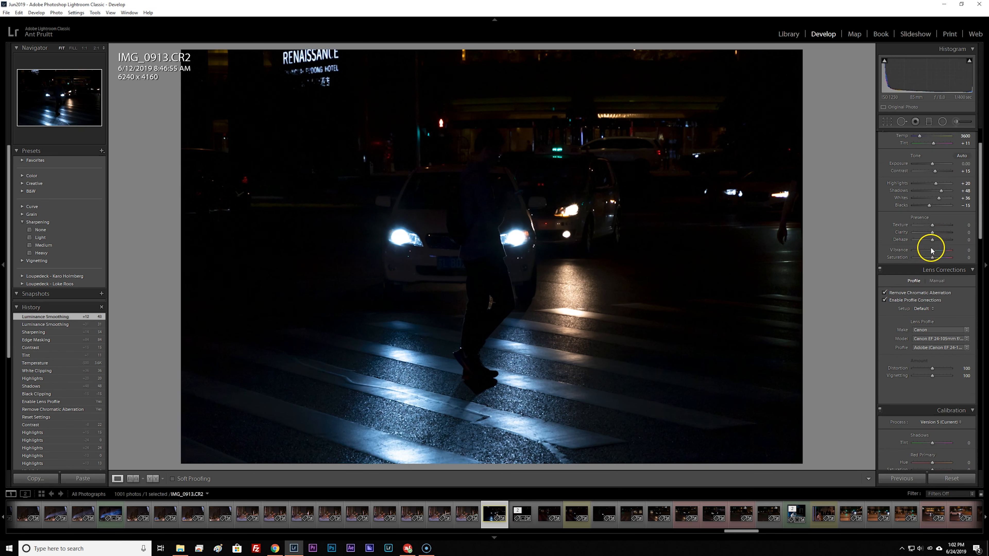
# Set Texture to +20, Clarity +57, Dehaze +42, Shadows +15, Exposure −0.20, Vibrance +15 and Saturation +5.
pyautogui.moveTo(932, 232)
pyautogui.mouseDown()
pyautogui.moveTo(943, 233)
pyautogui.moveTo(935, 226)
pyautogui.moveTo(941, 240)
pyautogui.mouseUp()
pyautogui.moveTo(941, 191); pyautogui.dragTo(933, 214)
pyautogui.scroll(2, 934, 195)
pyautogui.scroll(-6, 900, 313)
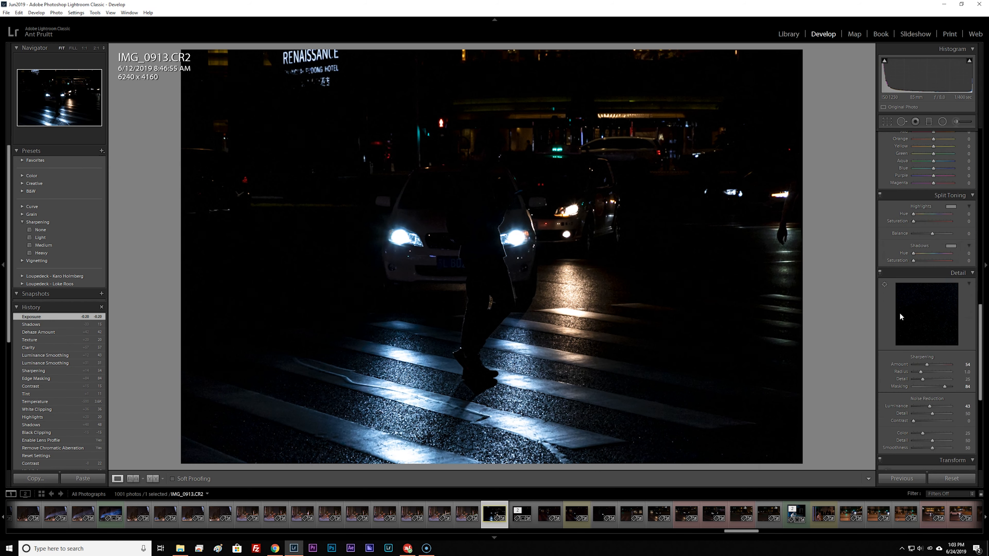
pyautogui.scroll(4, 899, 220)
pyautogui.moveTo(932, 250); pyautogui.dragTo(932, 259)
# Send the developed photo to Photoshop for editing and reduce the brush size to 1200 px.
pyautogui.rightClick(524, 353)
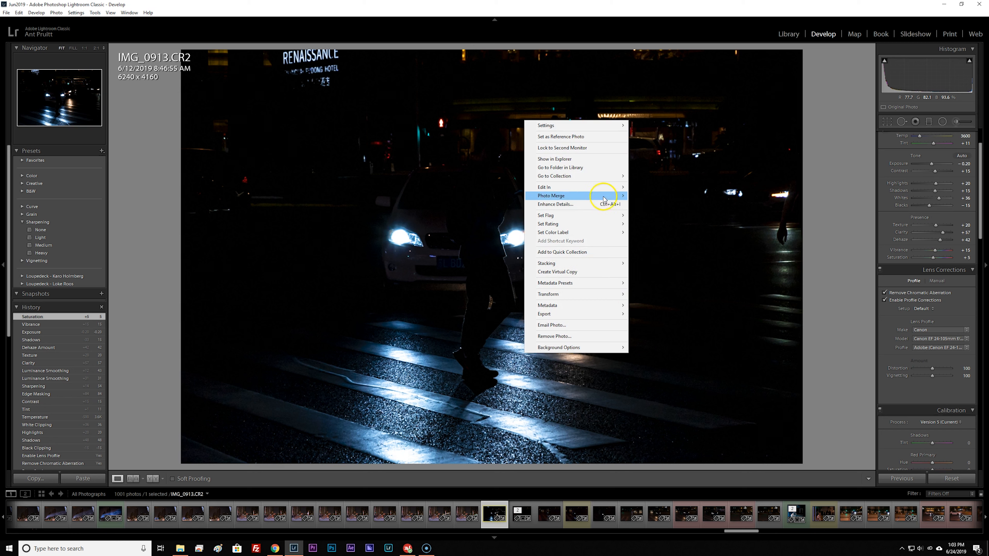
pyautogui.click(678, 185)
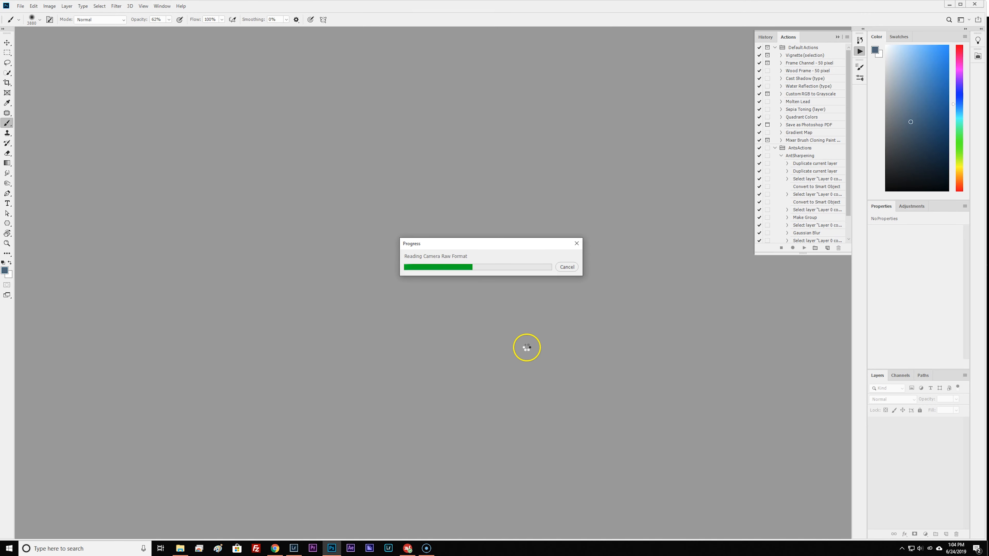
pyautogui.press('[')
pyautogui.press('[')
pyautogui.press('[')
pyautogui.press('[')
pyautogui.press('[')
pyautogui.press('[')
pyautogui.press('[')
pyautogui.press('[')
pyautogui.press('[')
pyautogui.press('[')
pyautogui.press('[')
pyautogui.press('[')
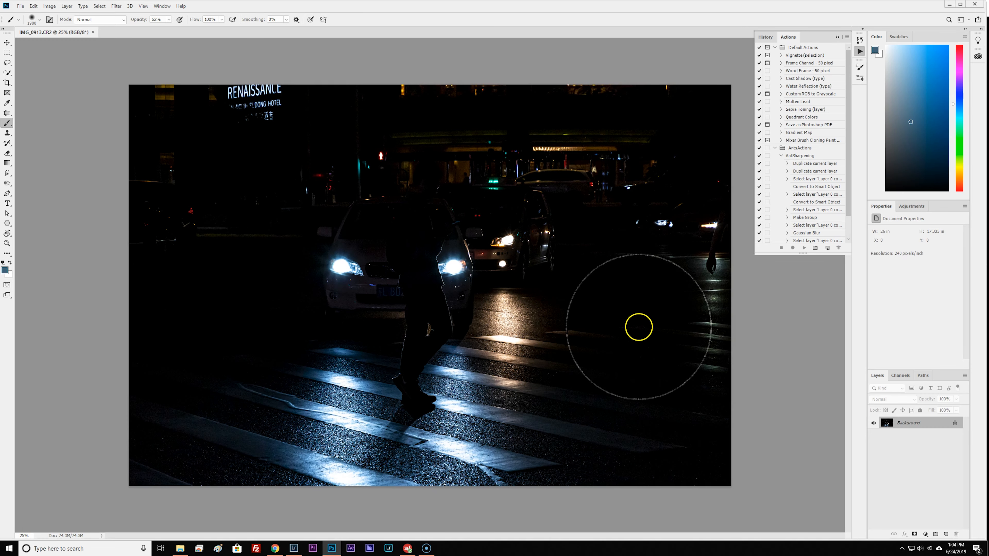
# Enlarge the image to 130 percent in width and height with Preserve Details 2.0 resampling.
pyautogui.click(50, 6)
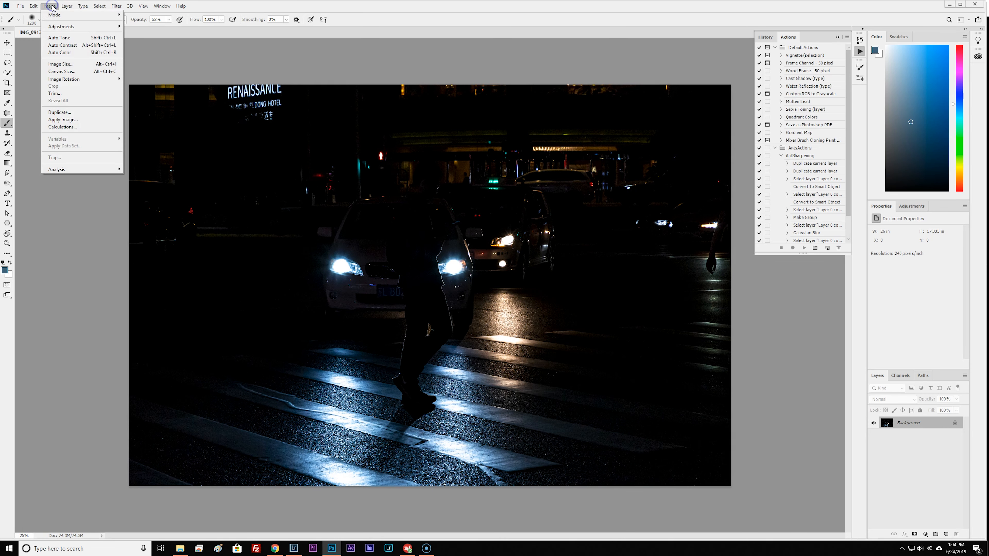
pyautogui.click(61, 63)
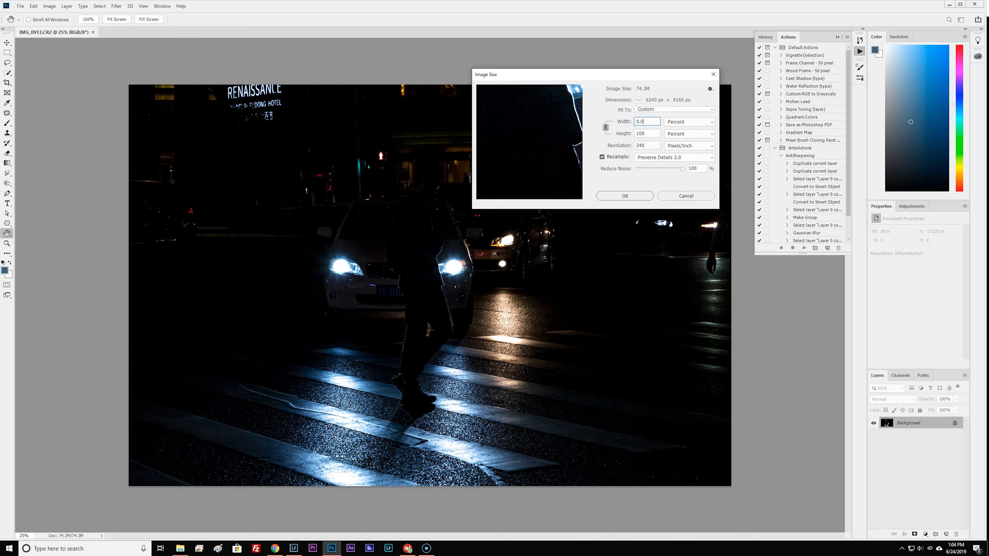
pyautogui.write('130')
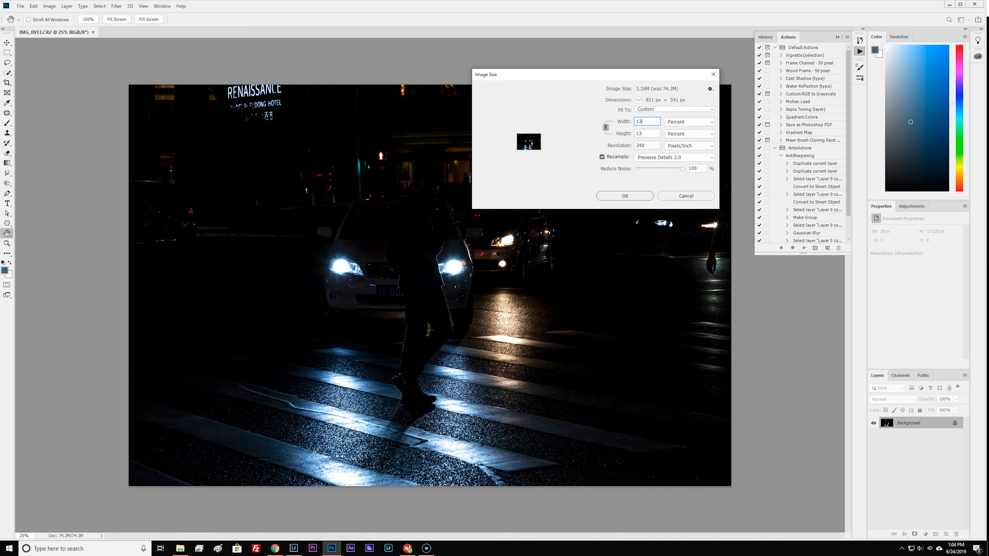
pyautogui.click(626, 196)
pyautogui.press('b')
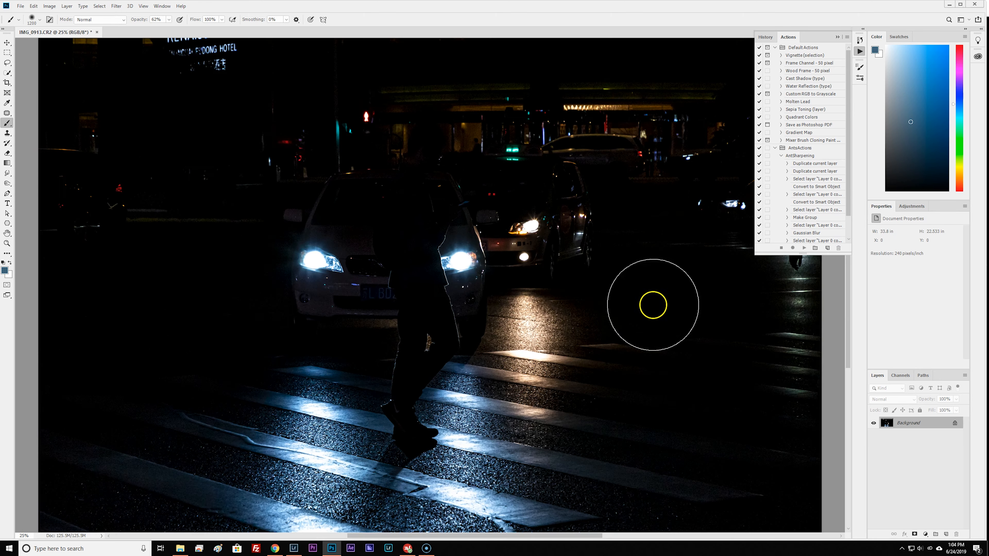
pyautogui.scroll(-3, 645, 303)
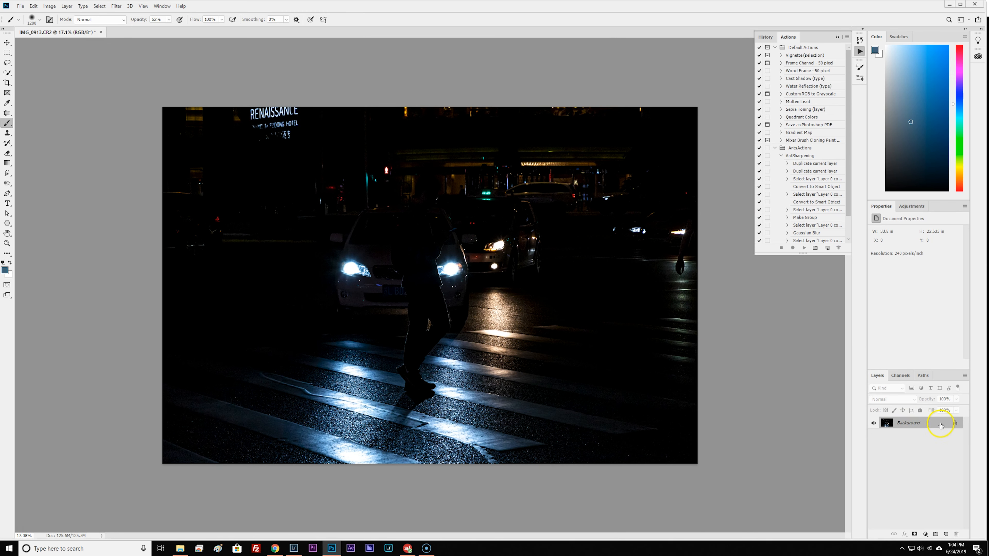
# Unlock the Background layer and run the AntSharpening action on it.
pyautogui.click(956, 424)
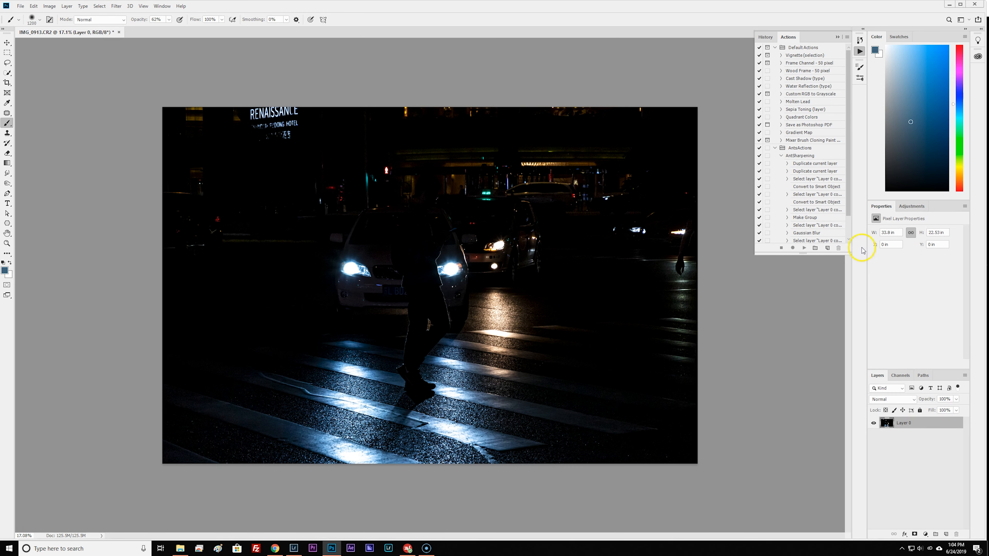
pyautogui.click(799, 156)
pyautogui.click(804, 248)
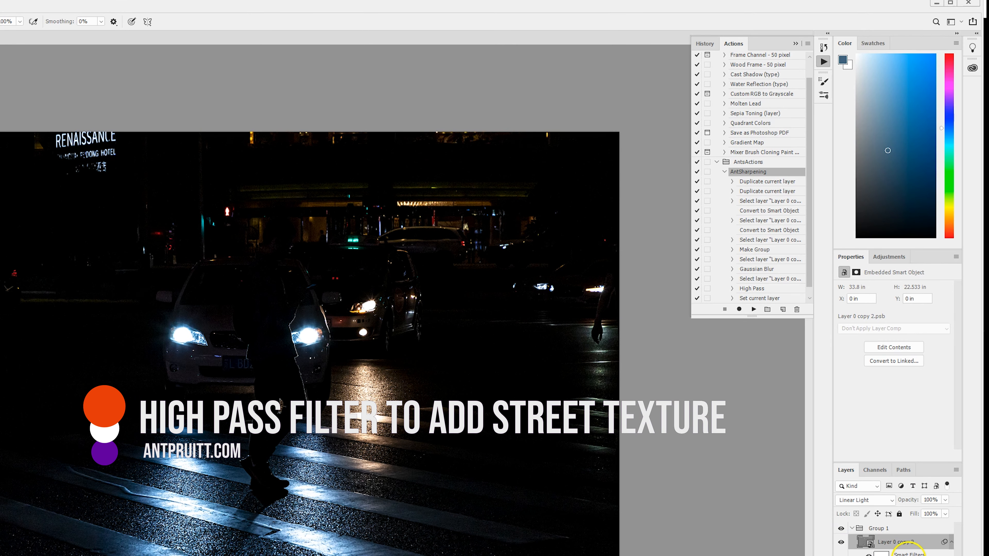
# Adjust the High Pass smart filter on Layer 0 copy 2 with a 3.9-pixel radius, toggling Group 1's visibility to compare the sharpening.
pyautogui.doubleClick(909, 548)
pyautogui.click(409, 178)
pyautogui.click(840, 529)
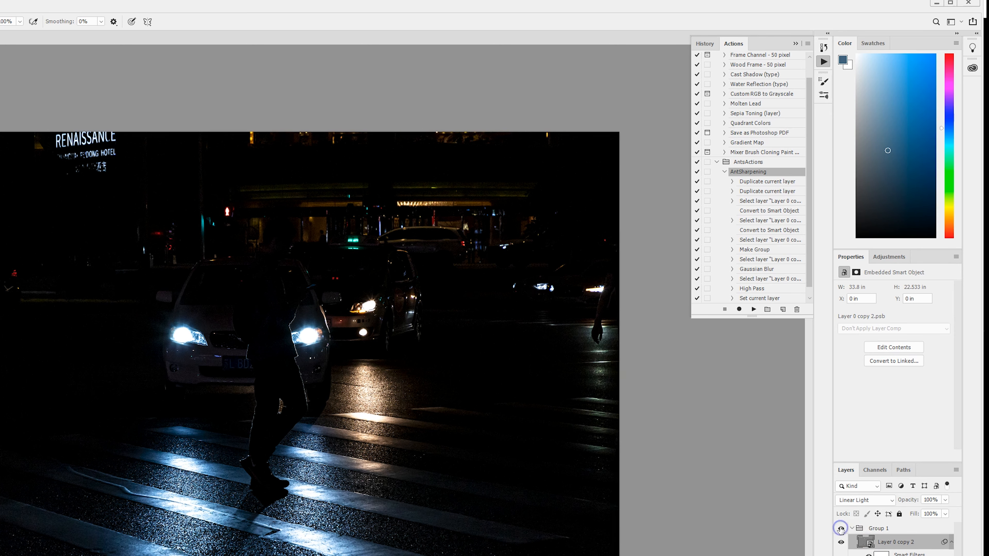
pyautogui.doubleClick(878, 553)
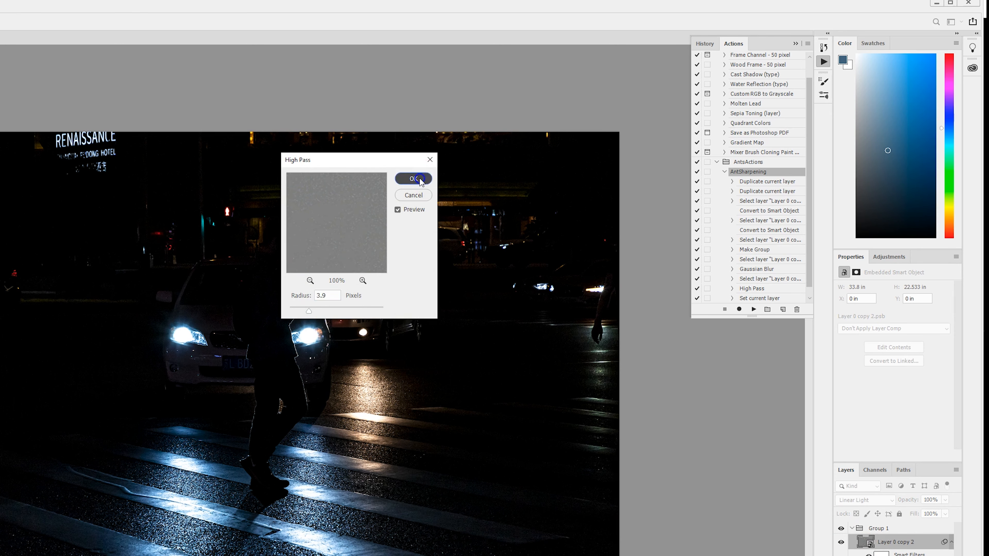
pyautogui.click(409, 177)
pyautogui.click(840, 528)
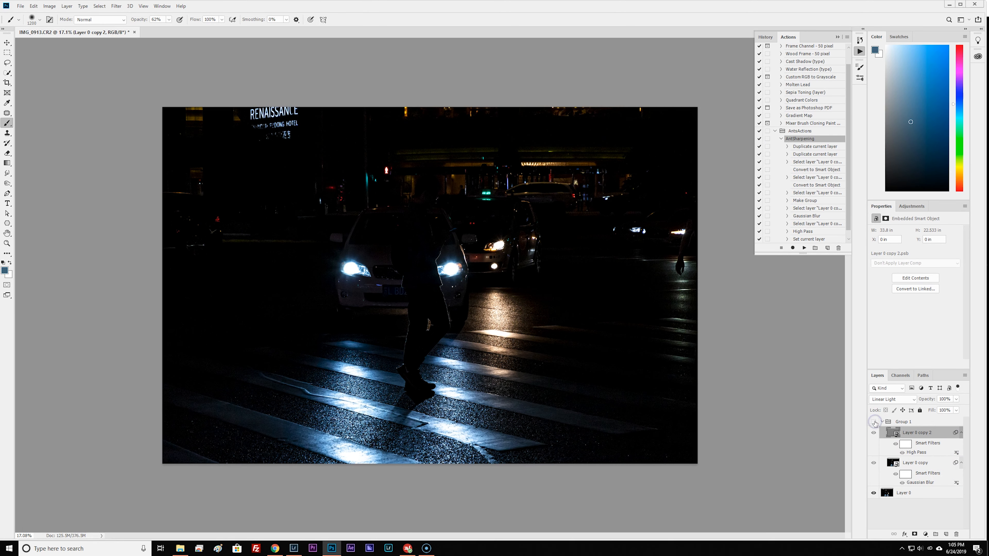
pyautogui.doubleClick(928, 451)
pyautogui.click(538, 144)
# Merge Group 1 into a single layer and add a new empty layer above it.
pyautogui.click(893, 421)
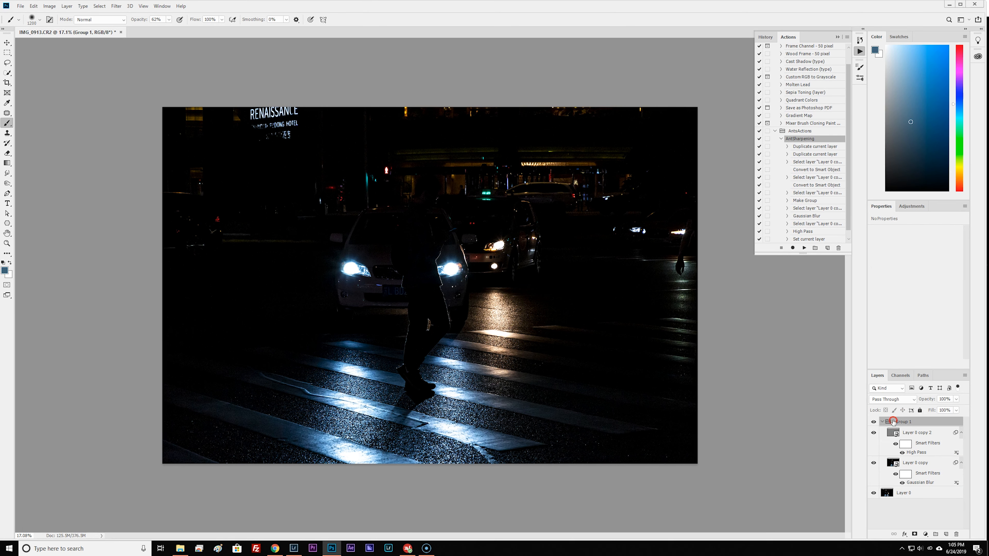
pyautogui.rightClick(892, 422)
pyautogui.click(918, 359)
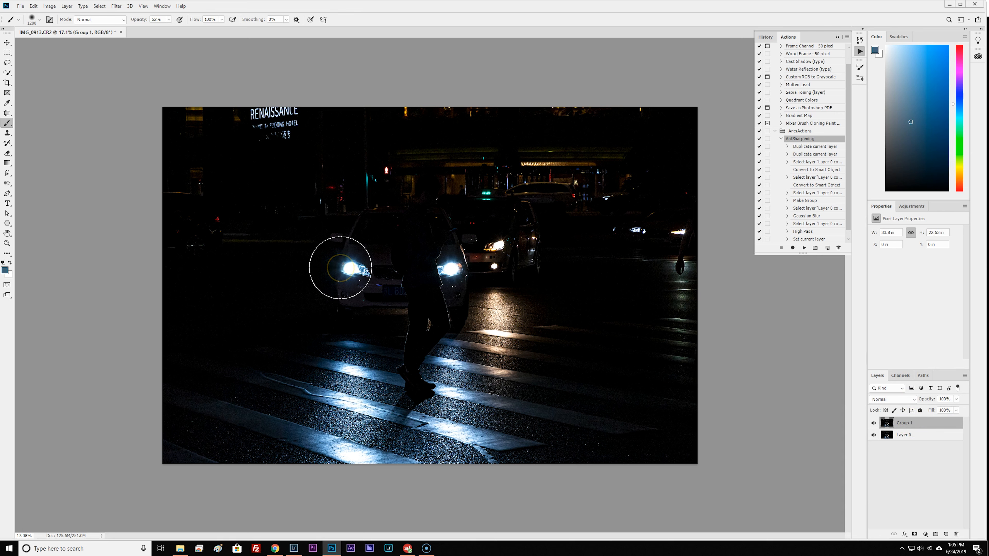
pyautogui.click(949, 535)
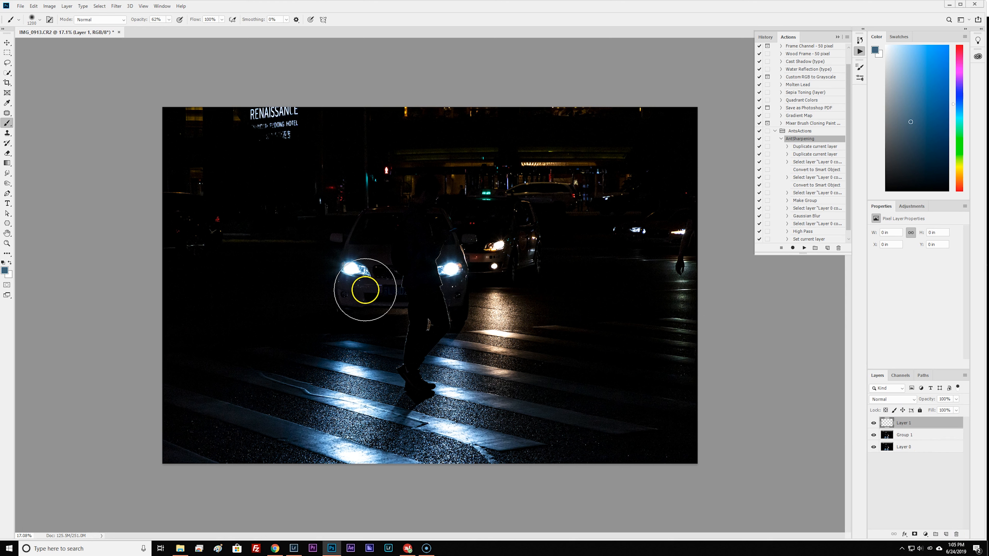
# Sample the white of the front car's left headlight as the foreground color.
pyautogui.click(354, 276)
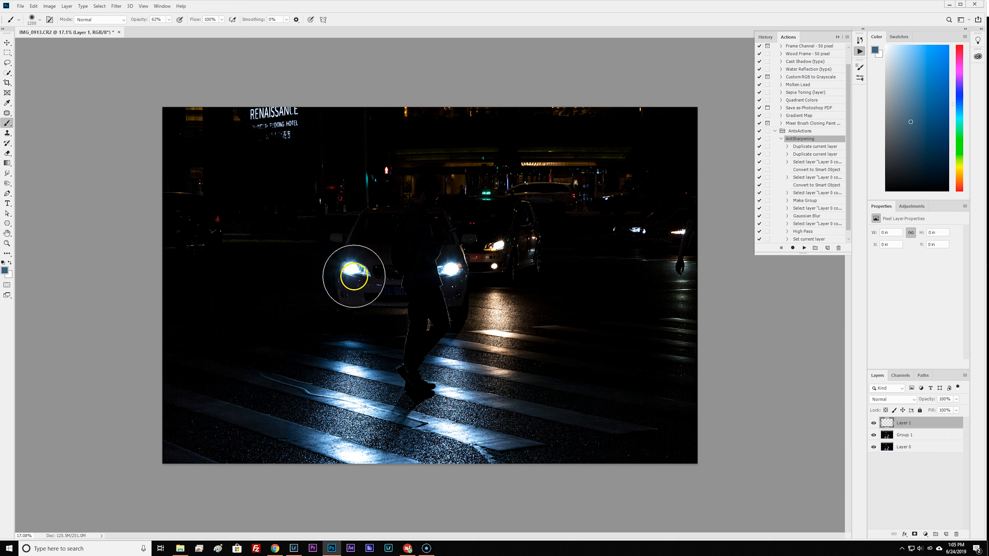
pyautogui.keyDown('alt'); pyautogui.click(353, 269); pyautogui.keyUp('alt')
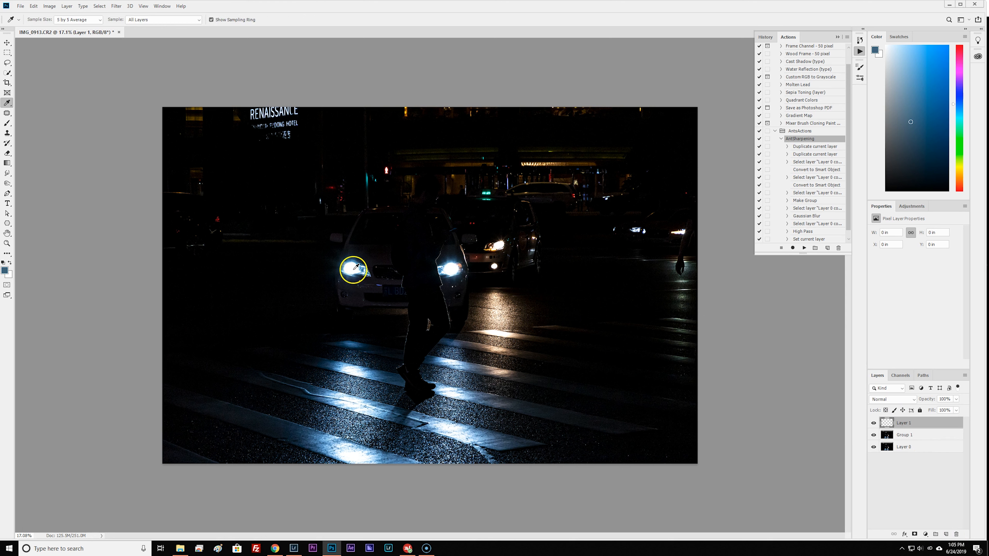
pyautogui.click(353, 267)
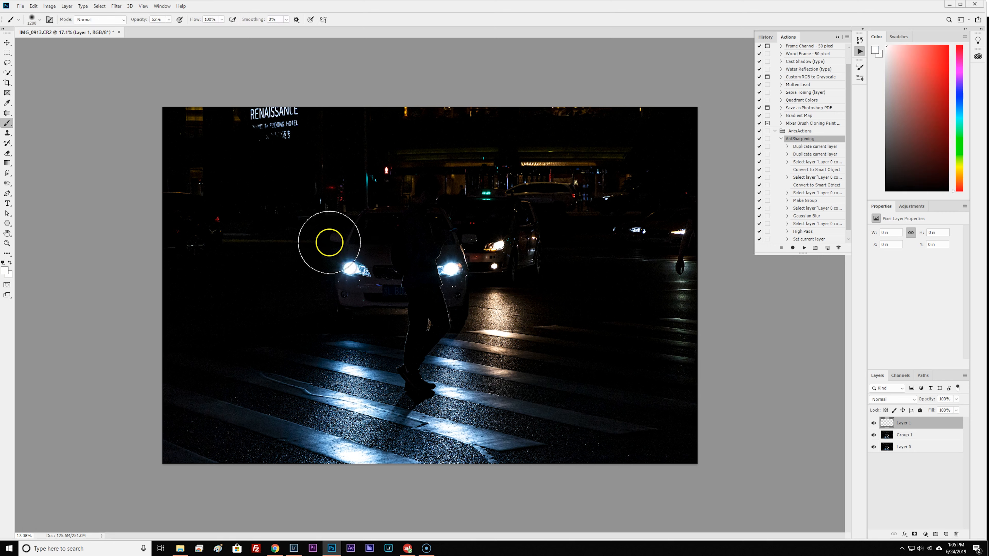
pyautogui.keyDown('alt'); pyautogui.click(350, 266); pyautogui.keyUp('alt')
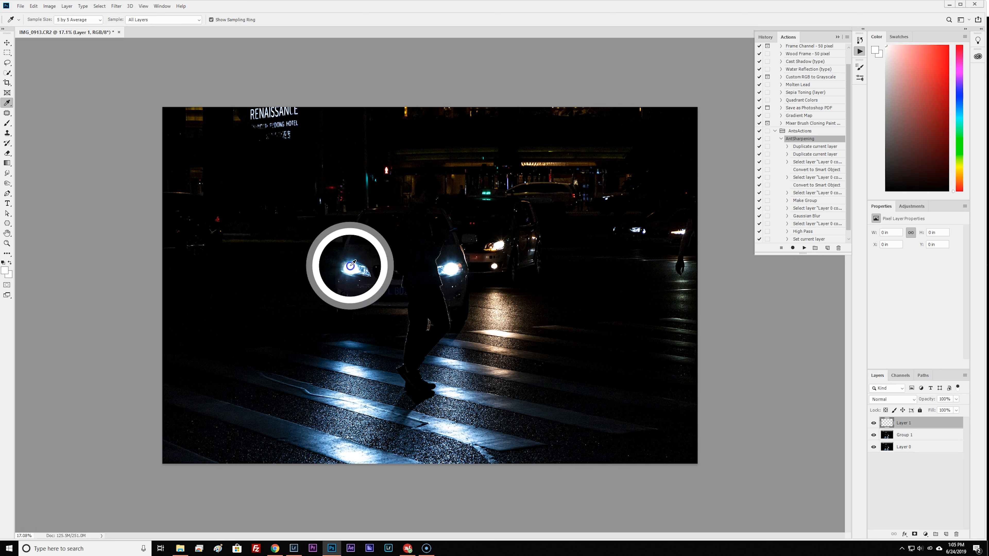
# Choose the Sunshine 1 brush from the 20 Sunshine Brushes (2) set.
pyautogui.click(35, 6)
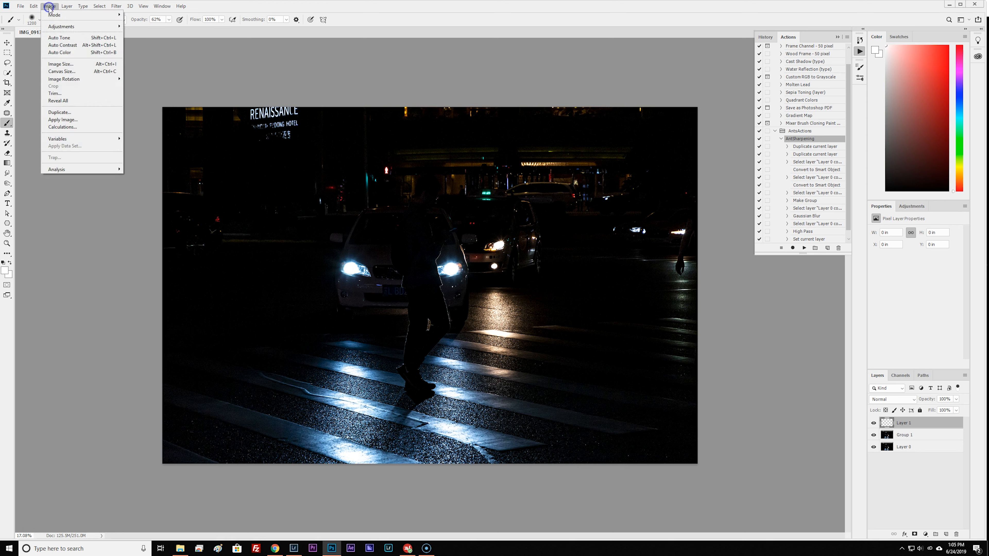
pyautogui.click(35, 8)
pyautogui.click(36, 20)
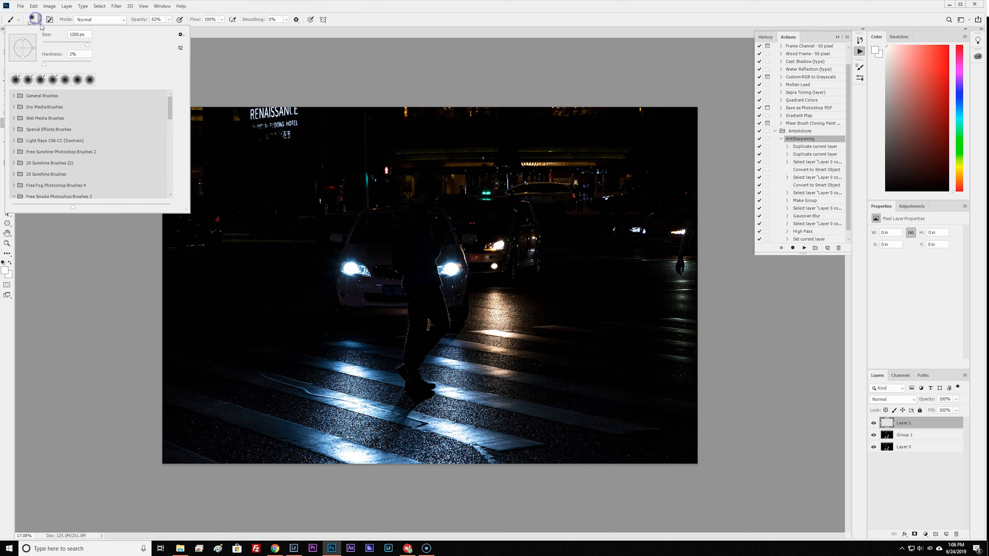
pyautogui.click(55, 116)
pyautogui.scroll(-5, 90, 152)
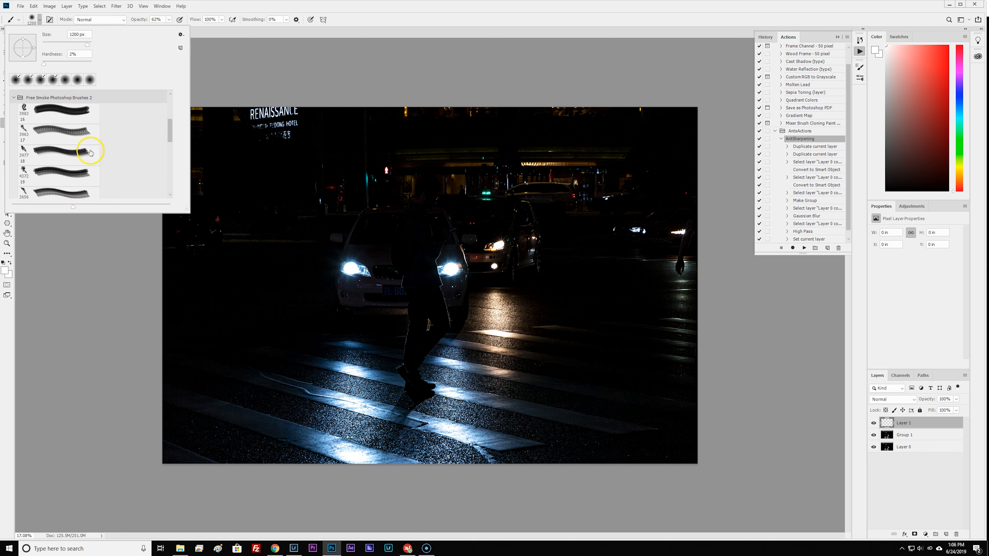
pyautogui.scroll(4, 92, 152)
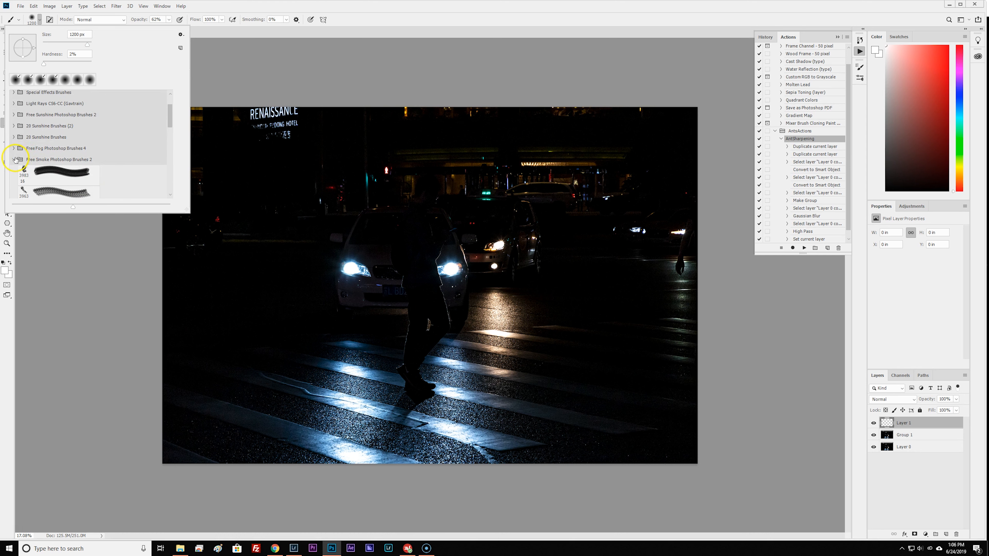
pyautogui.click(14, 159)
pyautogui.click(14, 137)
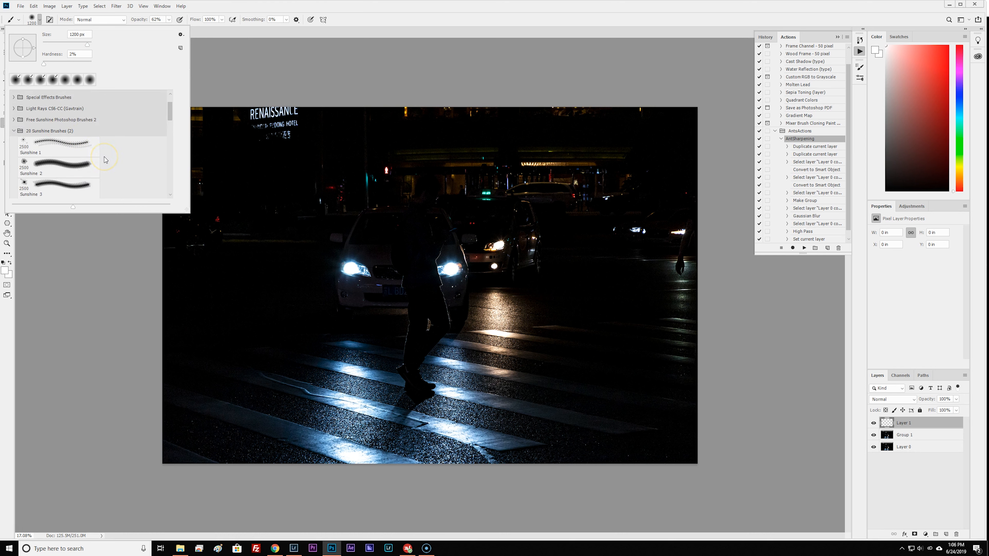
pyautogui.click(40, 140)
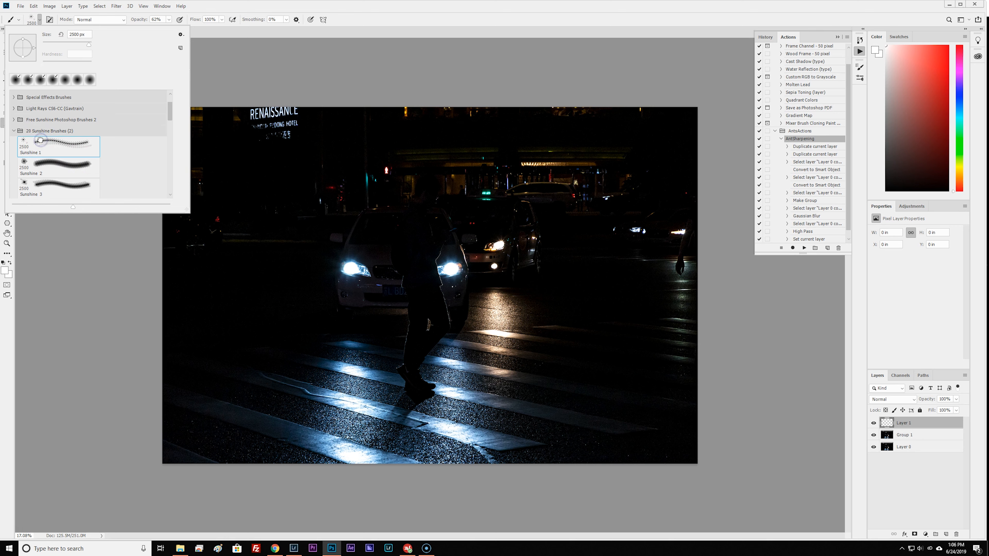
pyautogui.click(358, 20)
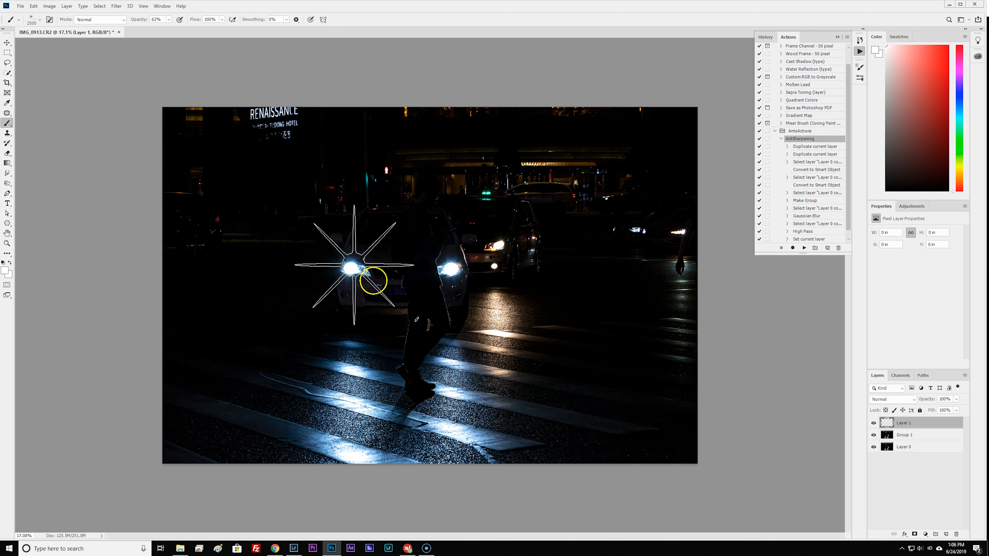
# Reduce the starburst brush to about 1000 px to fit the left headlight and sample a light blue from its glow as the foreground color.
pyautogui.press('[')
pyautogui.press('[')
pyautogui.press('[')
pyautogui.press('[')
pyautogui.press('[')
pyautogui.press('[')
pyautogui.press('[')
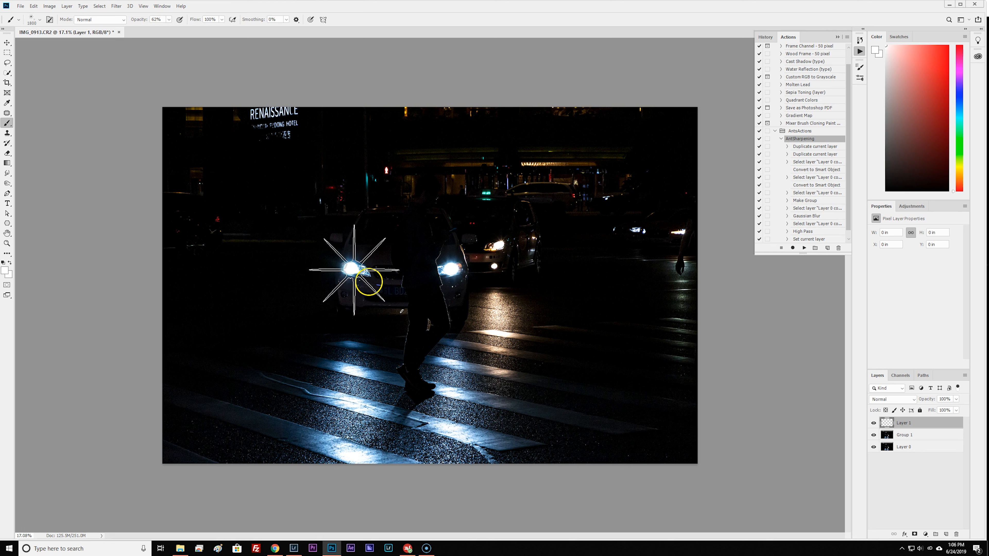
pyautogui.press('[')
pyautogui.press('[')
pyautogui.press('[')
pyautogui.press('[')
pyautogui.press('[')
pyautogui.press('[')
pyautogui.press('[')
pyautogui.press('[')
pyautogui.press('[')
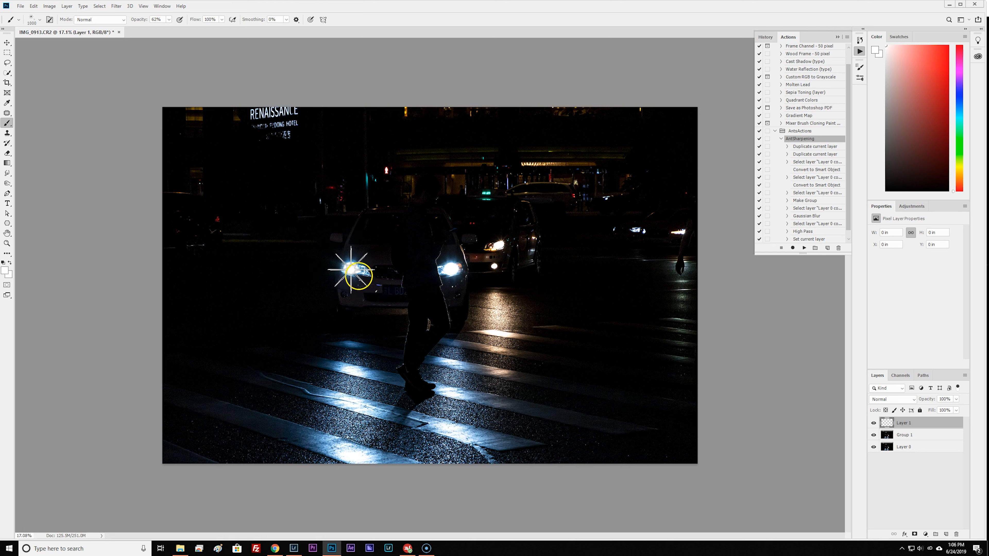
pyautogui.press(']')
pyautogui.press('[')
pyautogui.keyDown('alt'); pyautogui.click(349, 261); pyautogui.keyUp('alt')
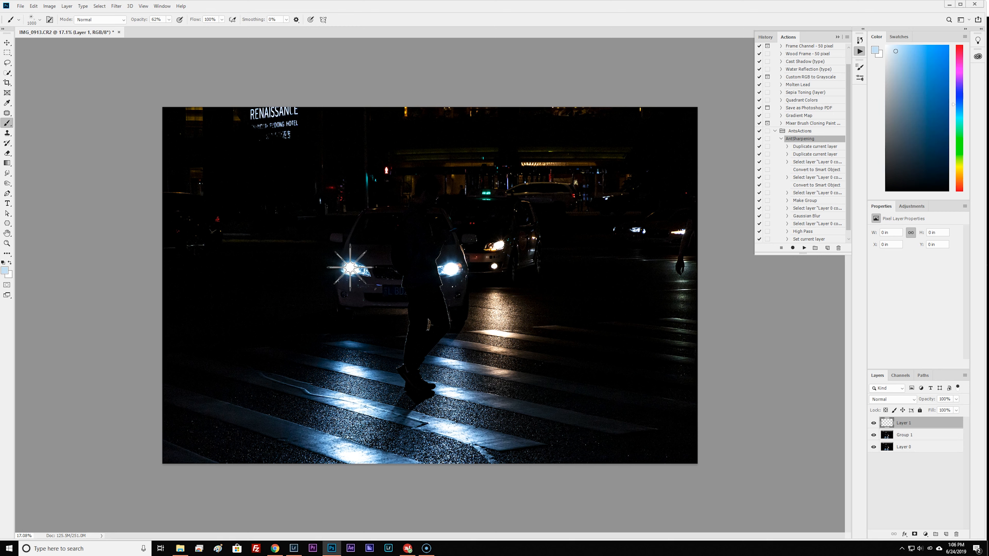
# Stamp a light blue starburst about 900 px in size on each headlight of the front car.
pyautogui.press('[')
pyautogui.click(351, 268)
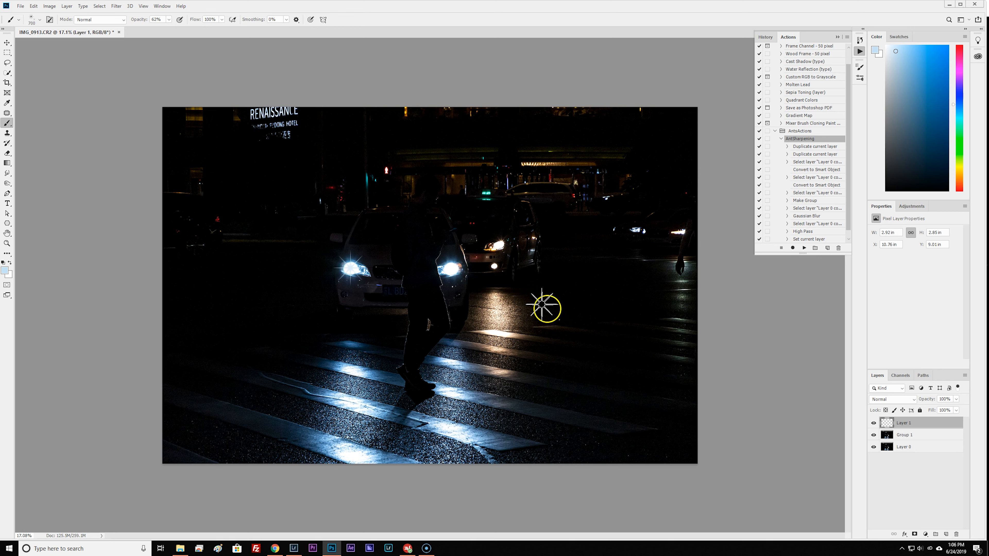
pyautogui.press(']')
pyautogui.press(']')
pyautogui.click(451, 269)
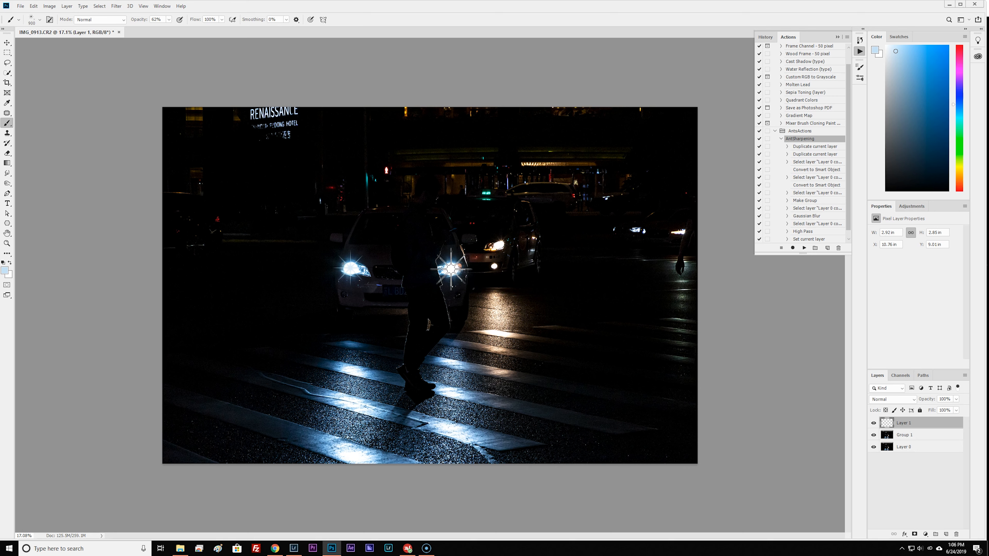
# Switch the brush from the starburst to a soft round tip.
pyautogui.click(40, 20)
pyautogui.click(39, 80)
pyautogui.click(488, 255)
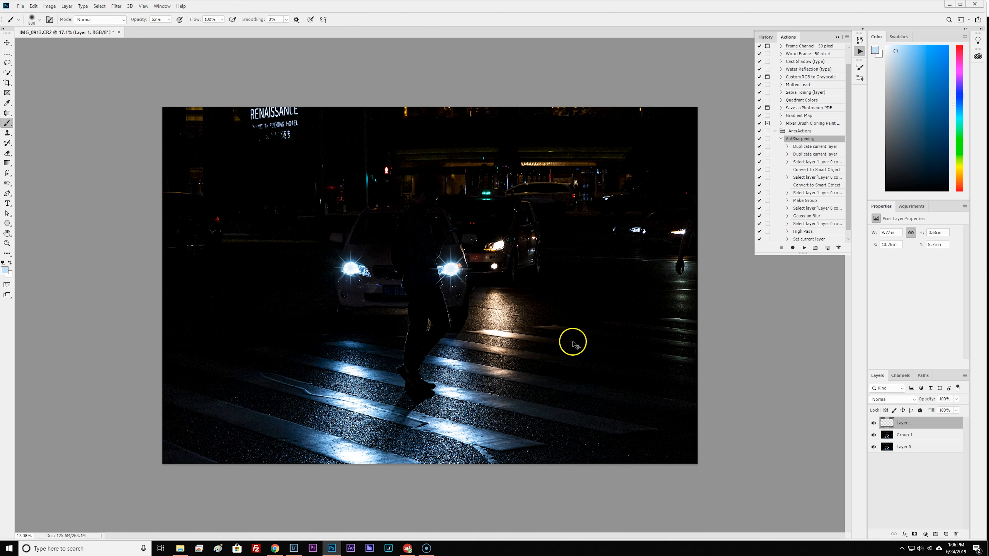
# Rotate the starburst layer about 3° over the headlights and convert it to a Smart Object.
pyautogui.hotkey('ctrl', 't')
pyautogui.moveTo(492, 243); pyautogui.dragTo(516, 277)
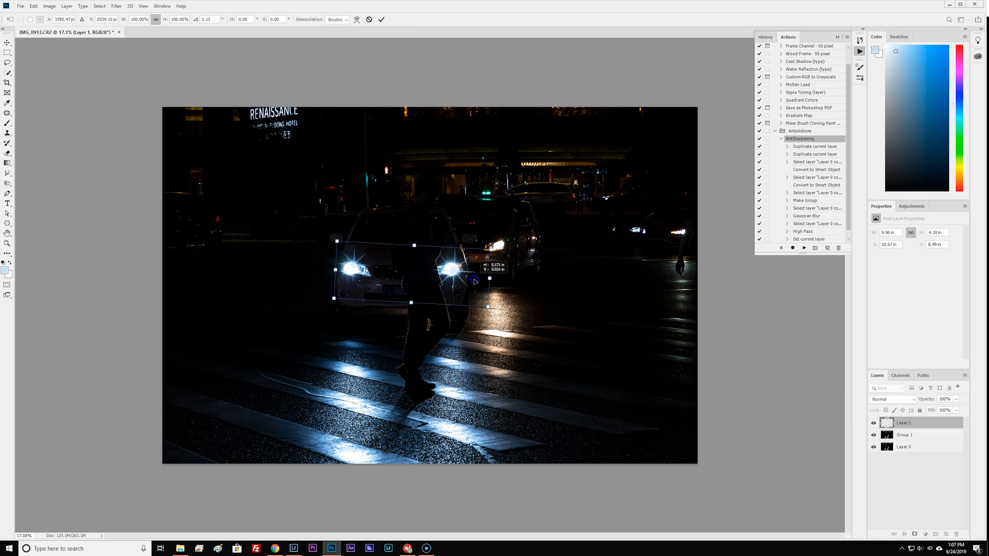
pyautogui.press('Return')
pyautogui.rightClick(929, 424)
pyautogui.click(950, 202)
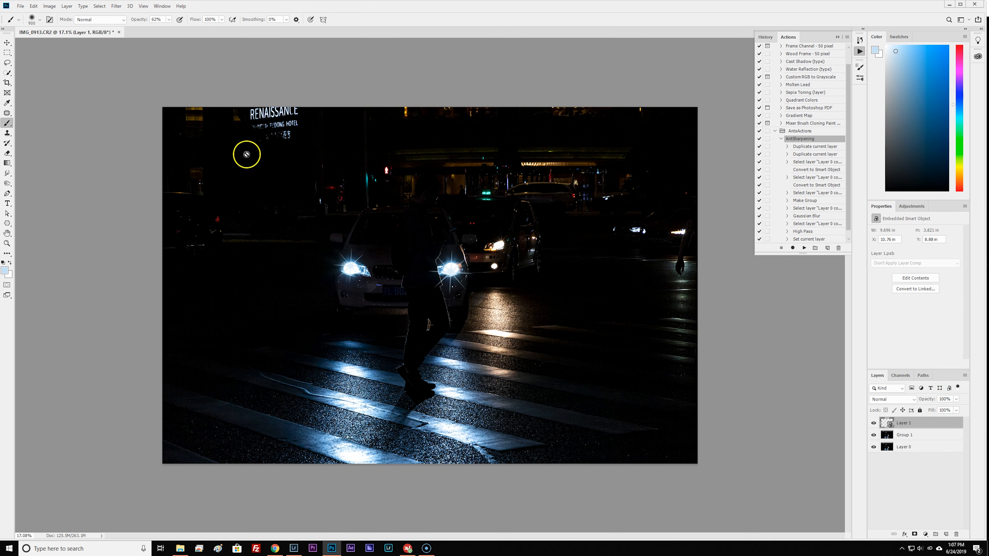
# Apply a Gaussian Blur smart filter to the starburst layer, adjusting the radius so the flares become a soft glow.
pyautogui.click(130, 6)
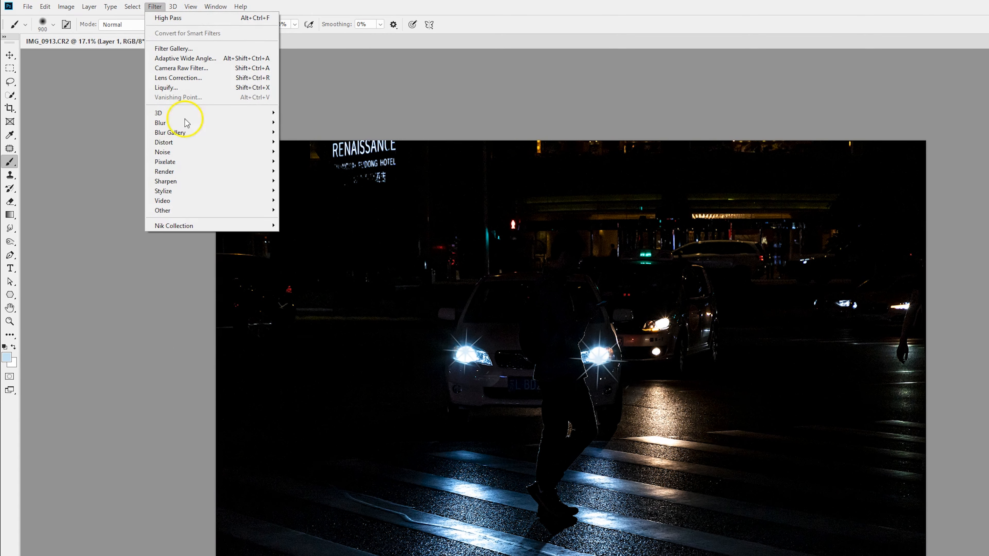
pyautogui.moveTo(253, 122)
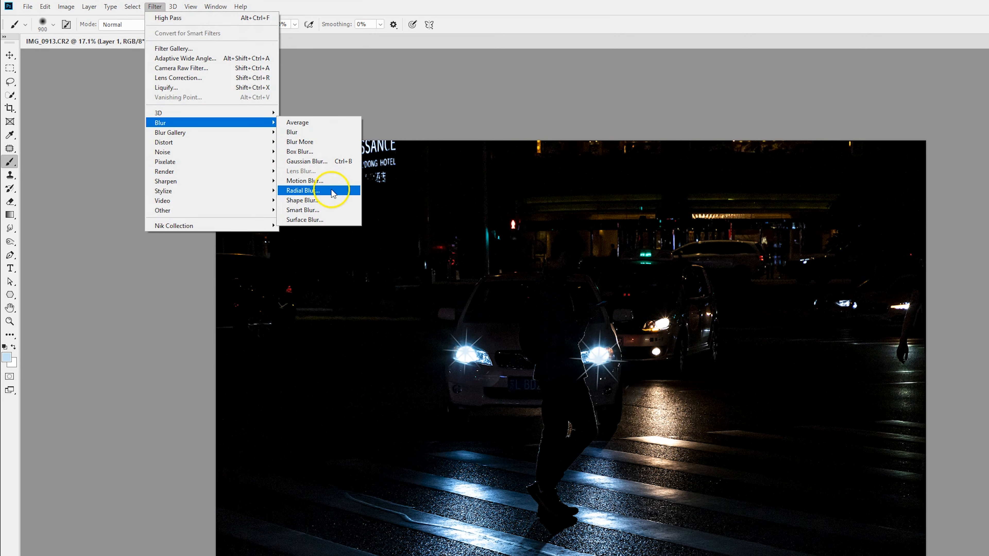
pyautogui.click(307, 161)
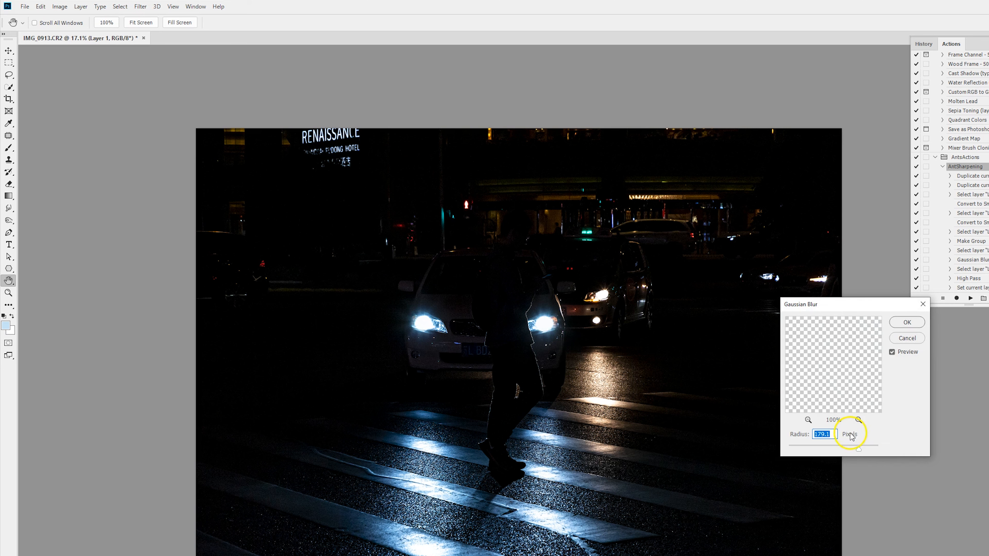
pyautogui.moveTo(858, 449); pyautogui.dragTo(823, 452)
pyautogui.click(833, 451)
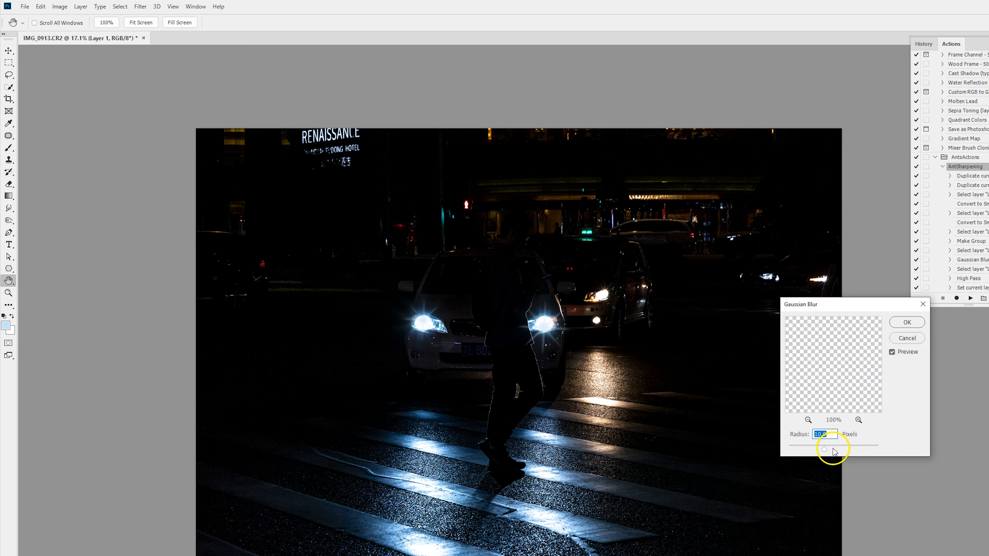
pyautogui.click(832, 451)
pyautogui.moveTo(831, 451); pyautogui.dragTo(824, 451)
pyautogui.click(828, 450)
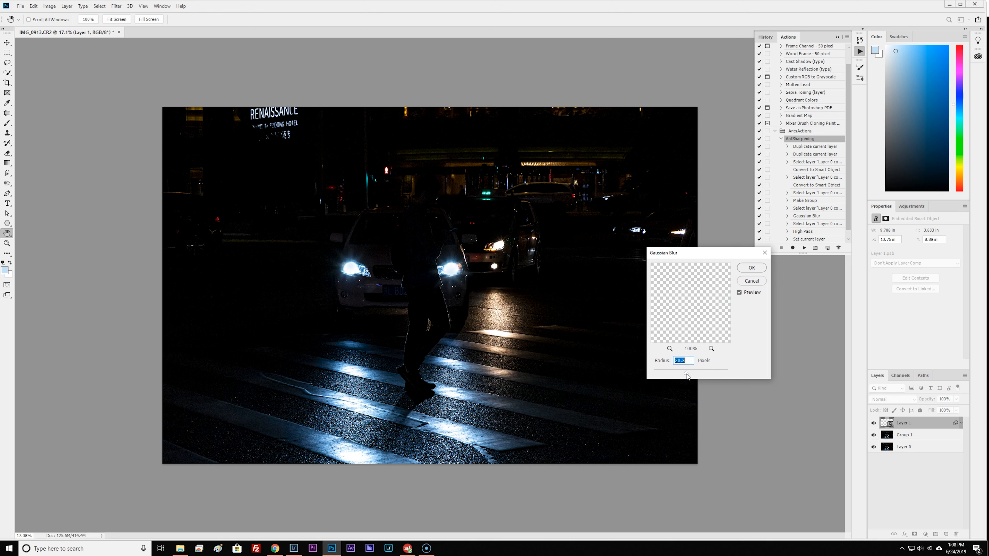
pyautogui.moveTo(687, 374); pyautogui.dragTo(697, 376)
pyautogui.press('Return')
# Lower the starburst layer's opacity to 90% and slightly reduce its fill.
pyautogui.press('b')
pyautogui.click(955, 399)
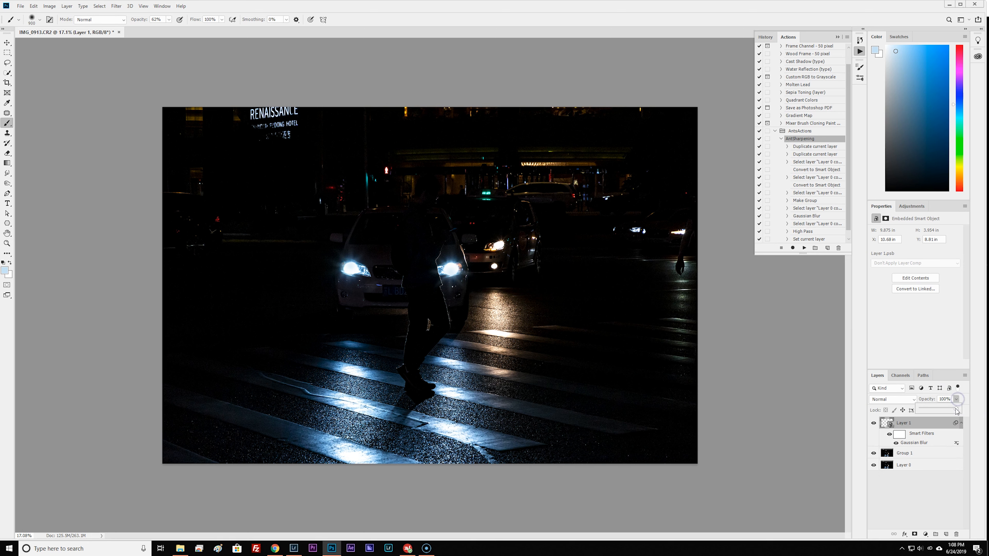
pyautogui.click(956, 412)
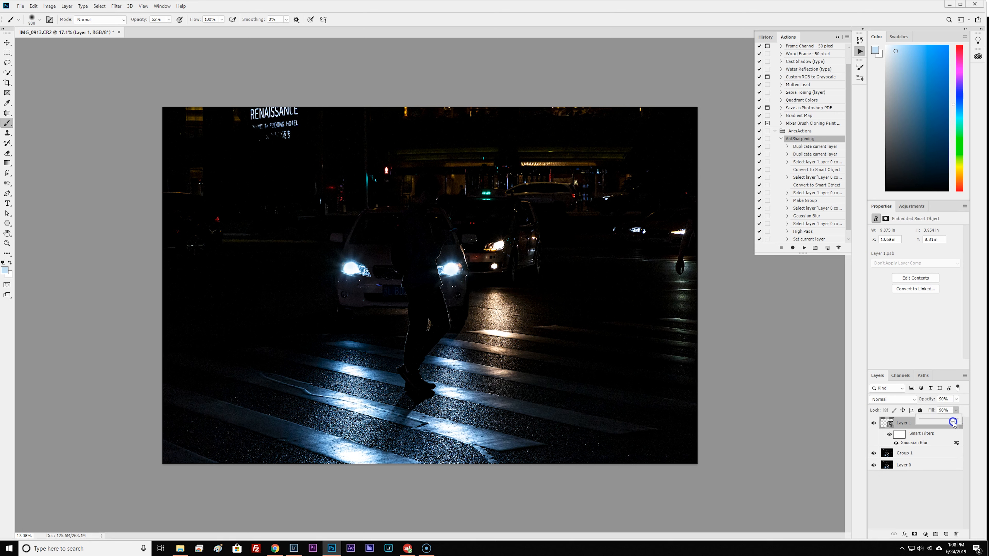
pyautogui.scroll(6, 413, 288)
pyautogui.scroll(-6, 436, 271)
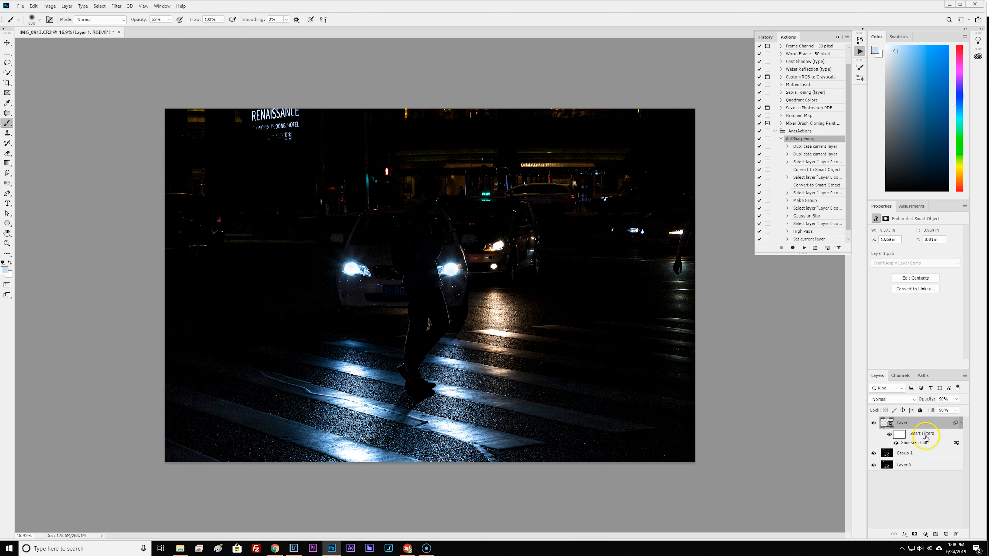
# On the Group 1 layer, lasso the headlight-lit crosswalk area around the pedestrian's feet down to the image edge.
pyautogui.click(889, 457)
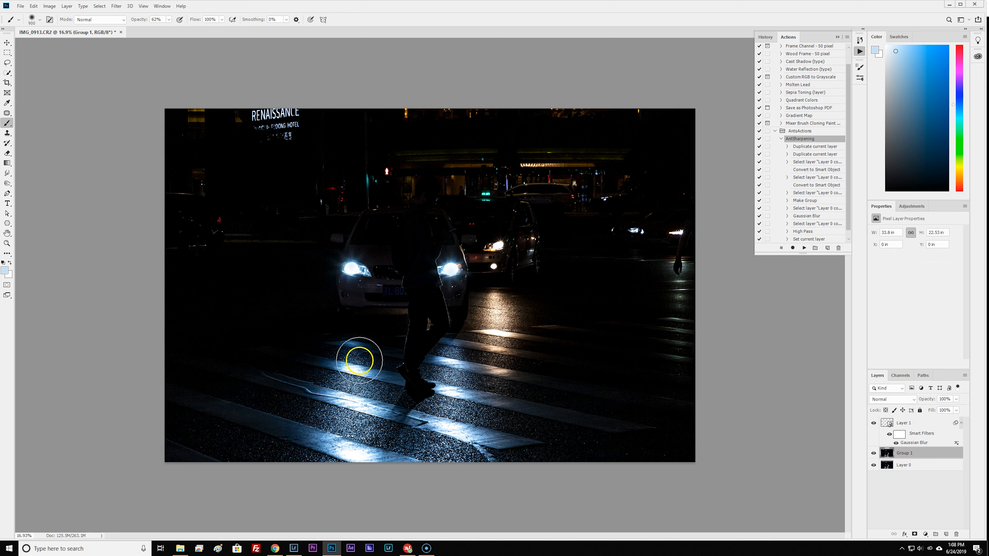
pyautogui.press('l')
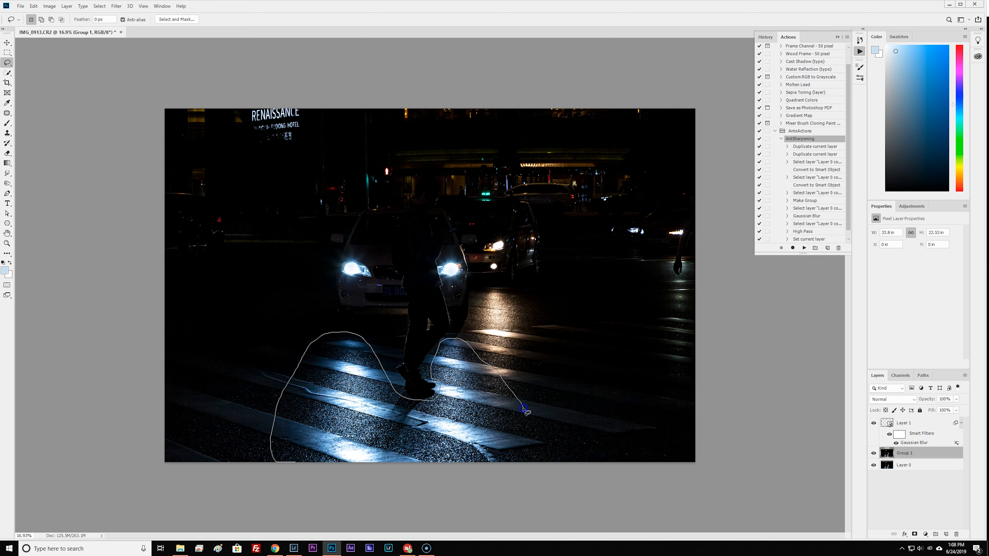
pyautogui.moveTo(539, 430)
pyautogui.mouseDown()
pyautogui.moveTo(547, 498)
pyautogui.moveTo(281, 512)
pyautogui.mouseUp()
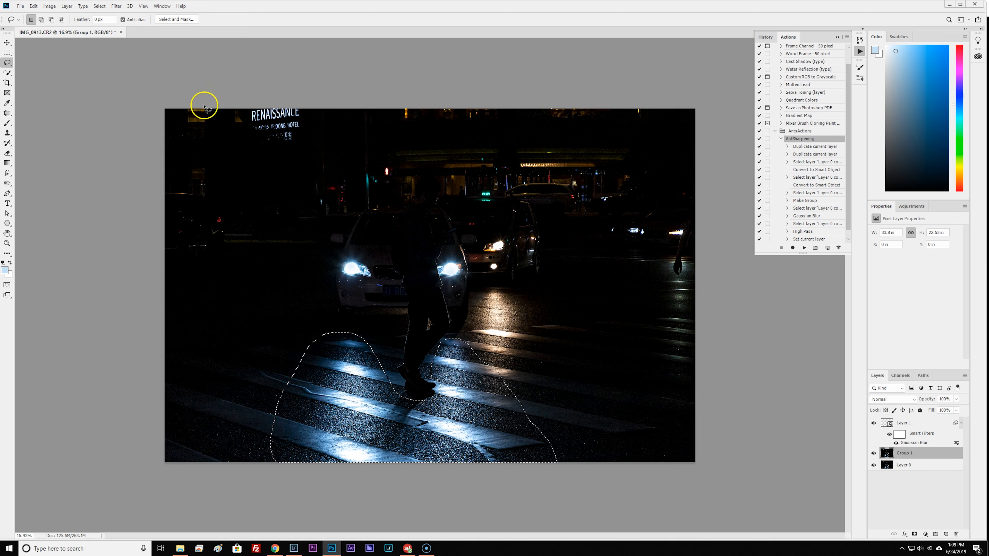
# Feather the crosswalk selection twice to give it a very soft edge.
pyautogui.click(94, 7)
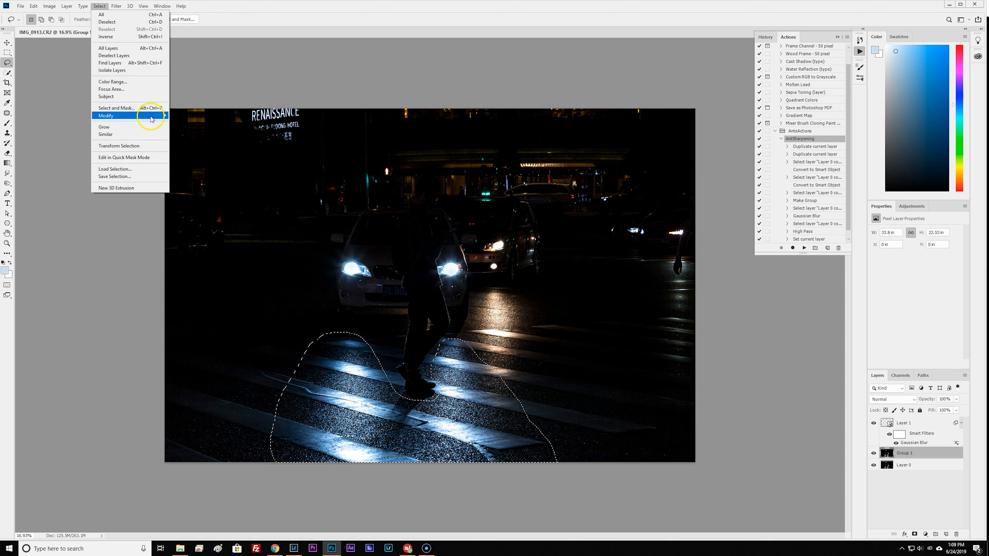
pyautogui.moveTo(151, 118)
pyautogui.click(186, 145)
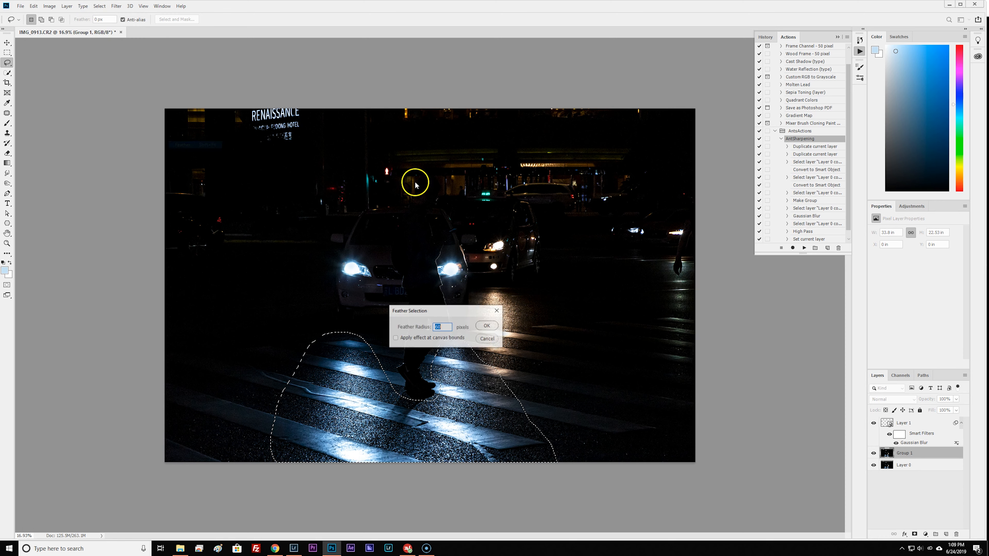
pyautogui.press('Return')
pyautogui.press('q')
pyautogui.press('q')
pyautogui.click(100, 7)
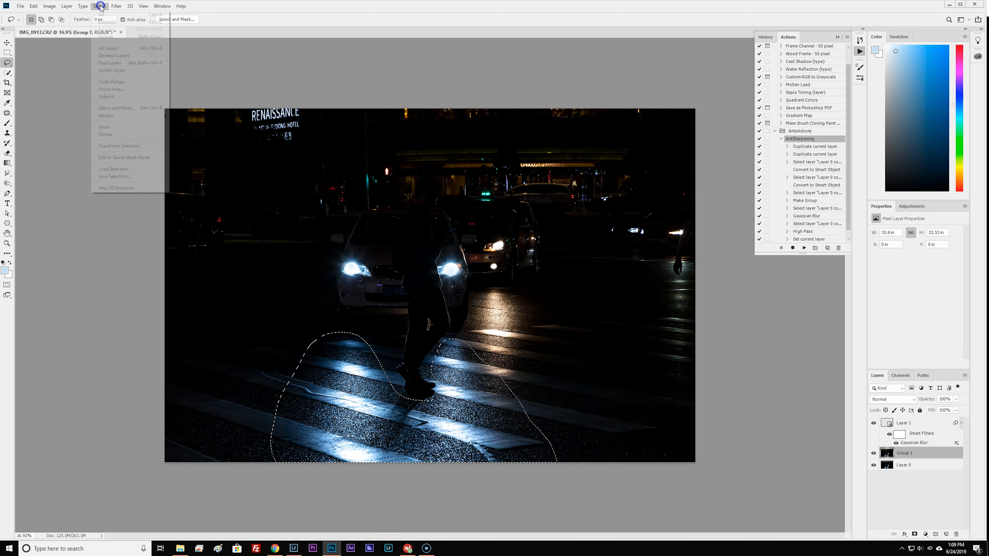
pyautogui.moveTo(144, 118)
pyautogui.click(186, 145)
pyautogui.press('Return')
pyautogui.press('q')
pyautogui.press('q')
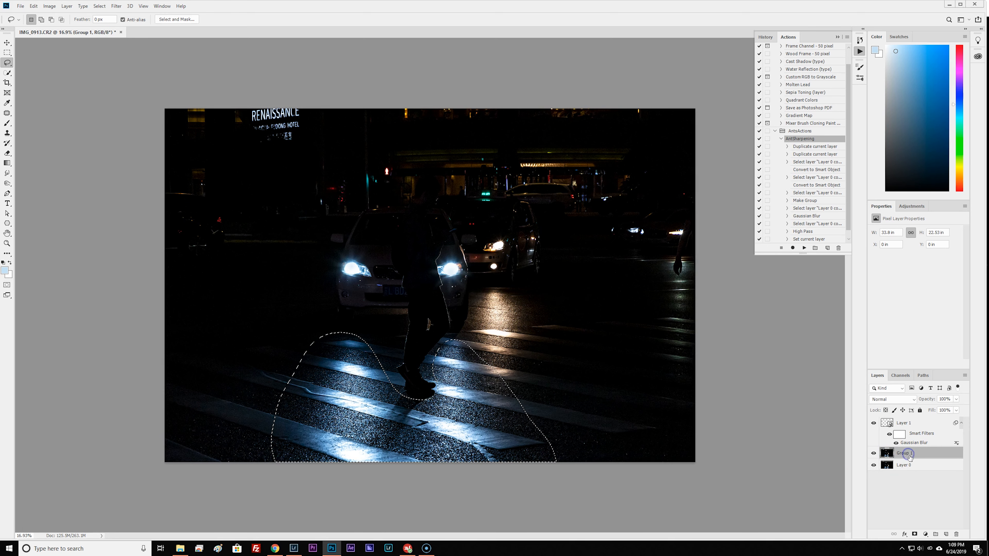
pyautogui.rightClick(907, 453)
pyautogui.click(905, 206)
pyautogui.press('Return')
pyautogui.hotkey('ctrl', 'z')
# Copy the feathered crosswalk area to a new layer, place it above the starburst layer and convert it to a Smart Object.
pyautogui.click(923, 422)
pyautogui.hotkey('ctrl', 'j')
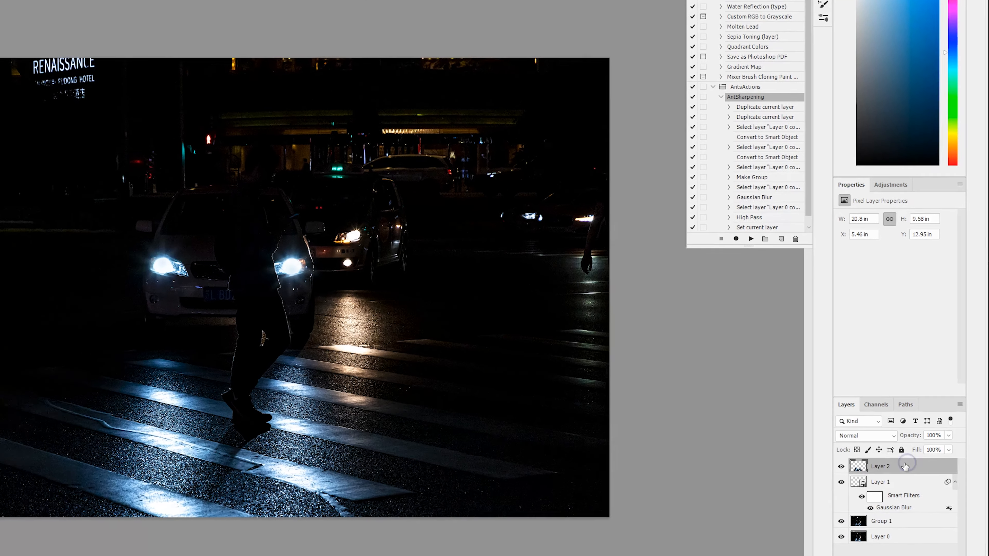
pyautogui.rightClick(905, 466)
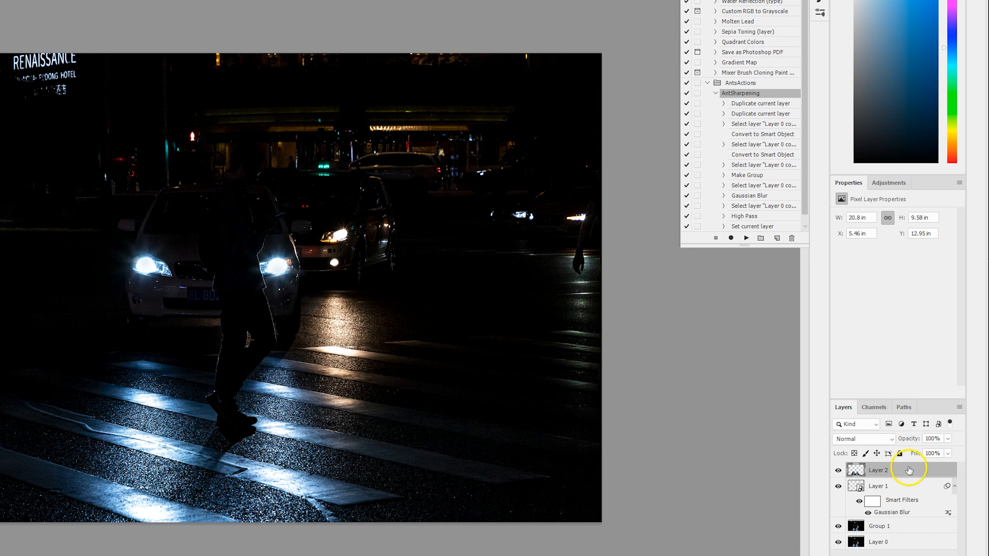
pyautogui.click(916, 175)
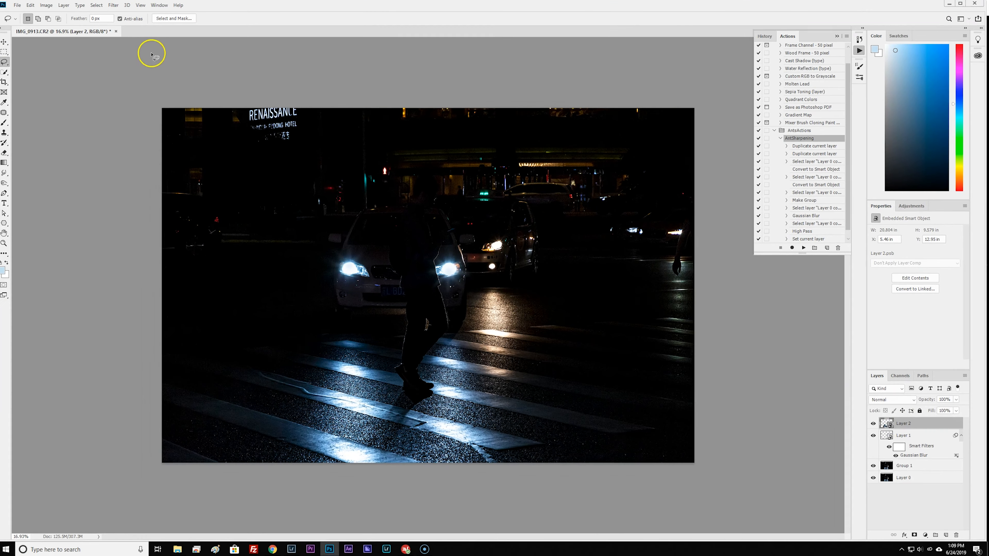
# Apply a High Pass filter with a 0.1 px radius to the crosswalk copy and set its blend mode to Linear Light.
pyautogui.click(116, 6)
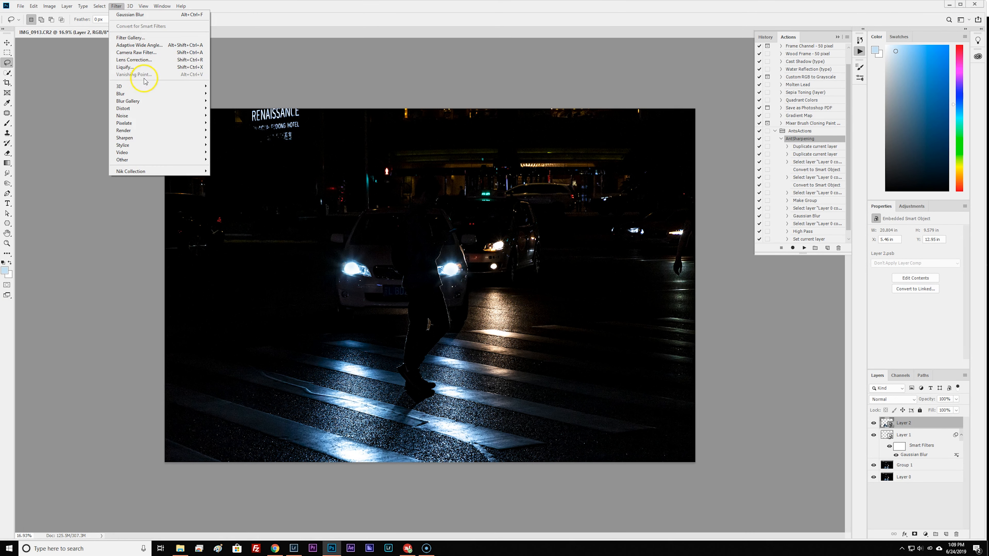
pyautogui.moveTo(184, 165)
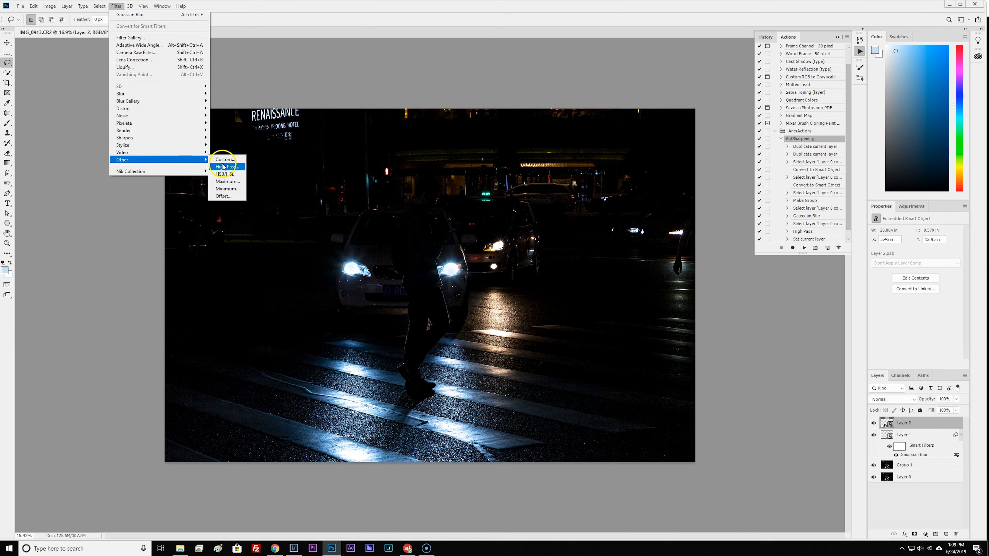
pyautogui.click(232, 167)
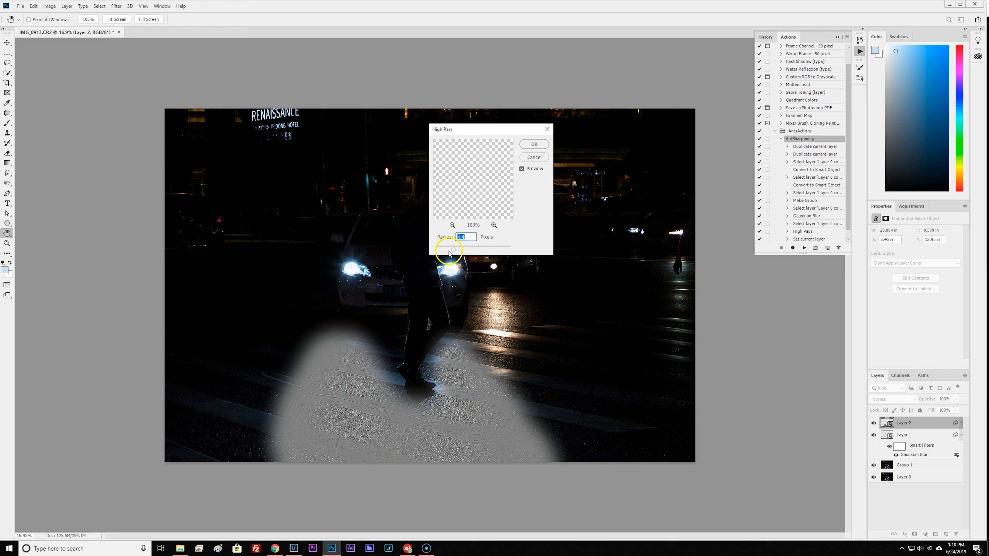
pyautogui.click(533, 145)
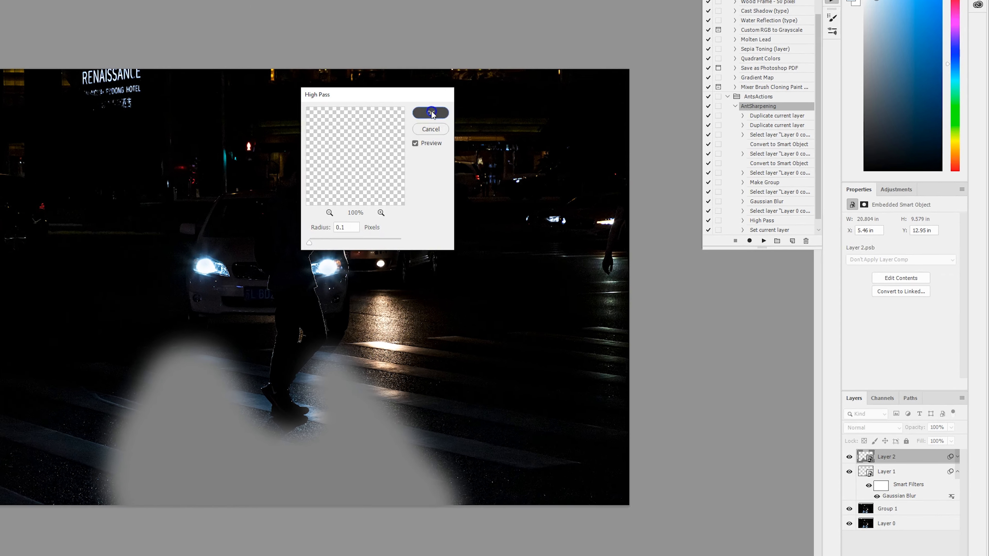
pyautogui.click(891, 399)
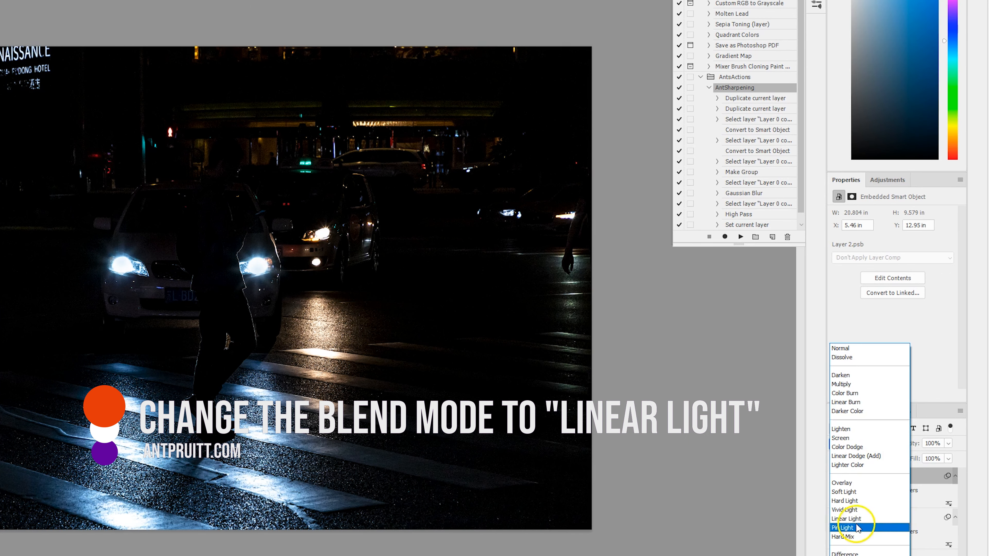
pyautogui.click(853, 518)
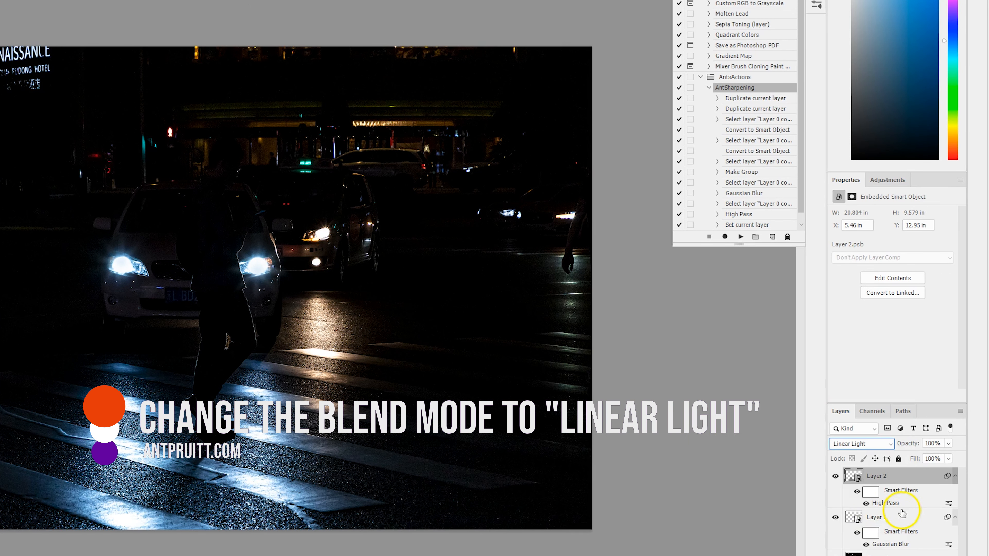
# Raise the crosswalk copy's High Pass radius to about 6 px to bring out the street texture.
pyautogui.doubleClick(885, 503)
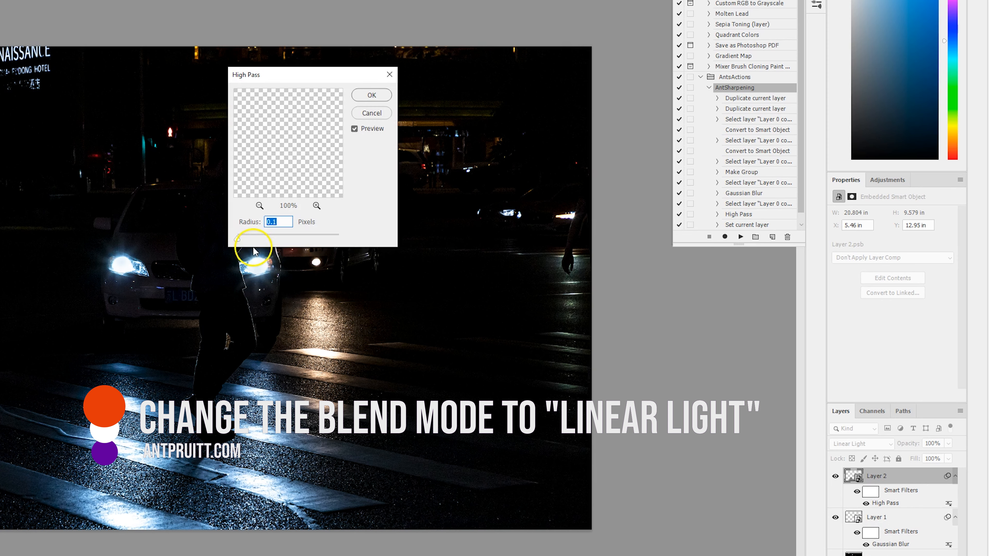
pyautogui.press('Up')
pyautogui.press('Up')
pyautogui.press('Up')
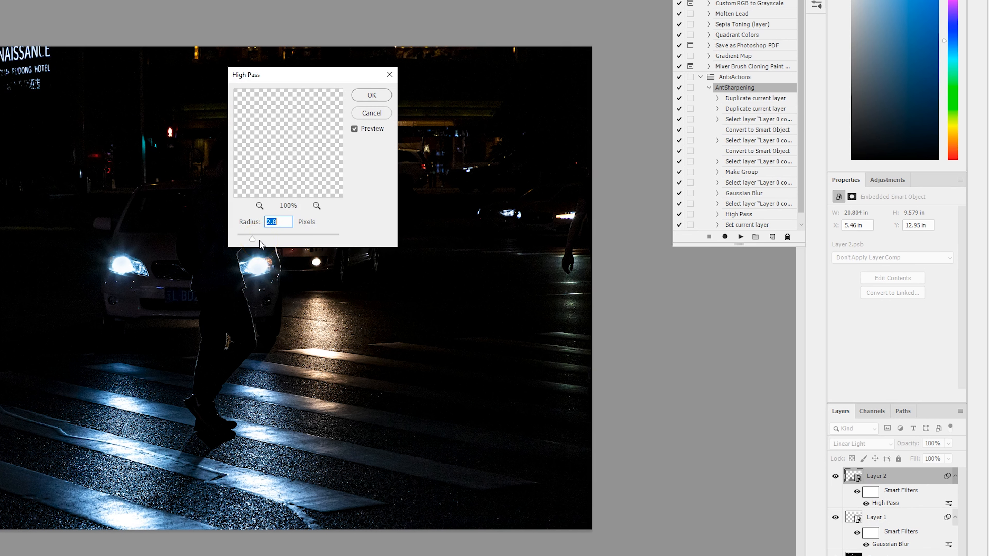
pyautogui.press('Up')
pyautogui.press('Up')
pyautogui.press('Up')
pyautogui.press('Up')
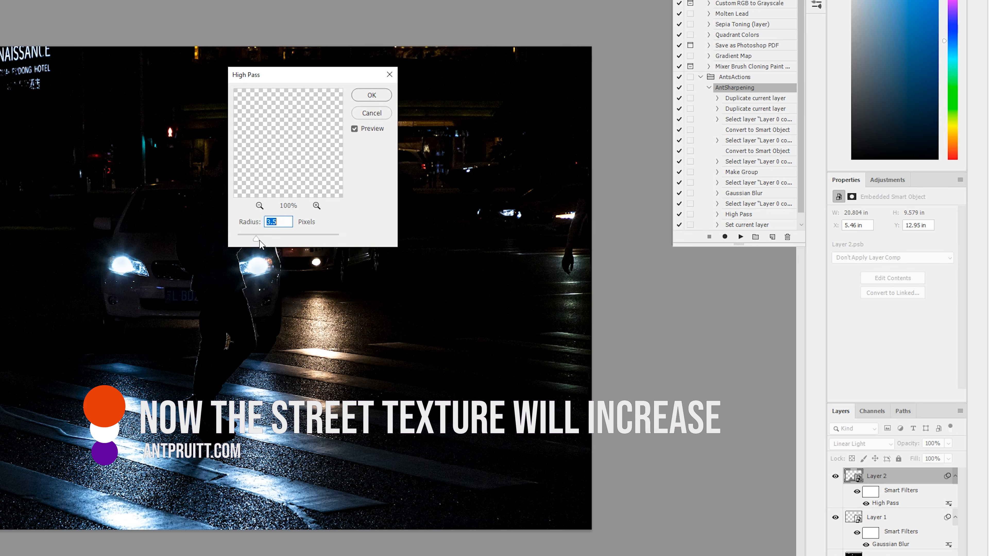
pyautogui.moveTo(263, 240); pyautogui.dragTo(272, 241)
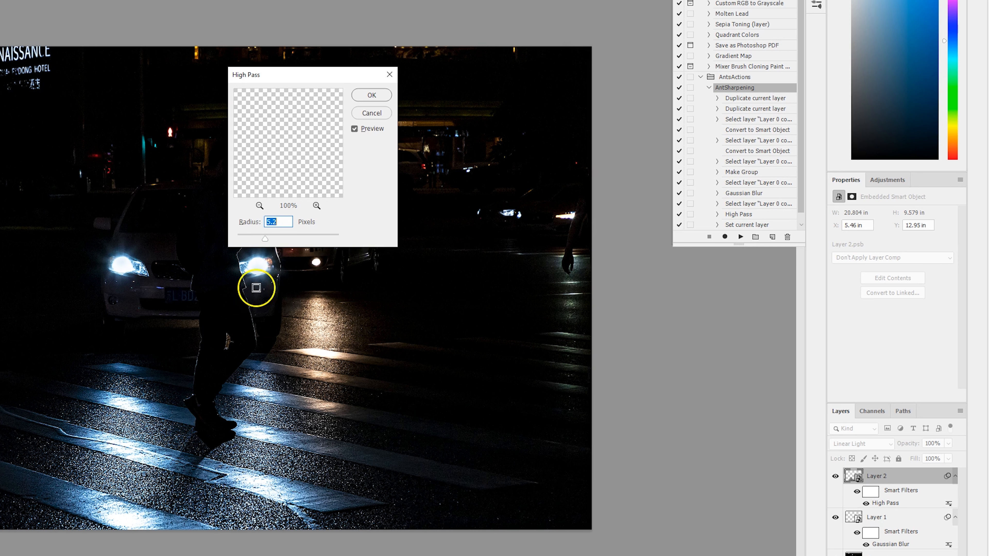
pyautogui.moveTo(266, 239); pyautogui.dragTo(279, 242)
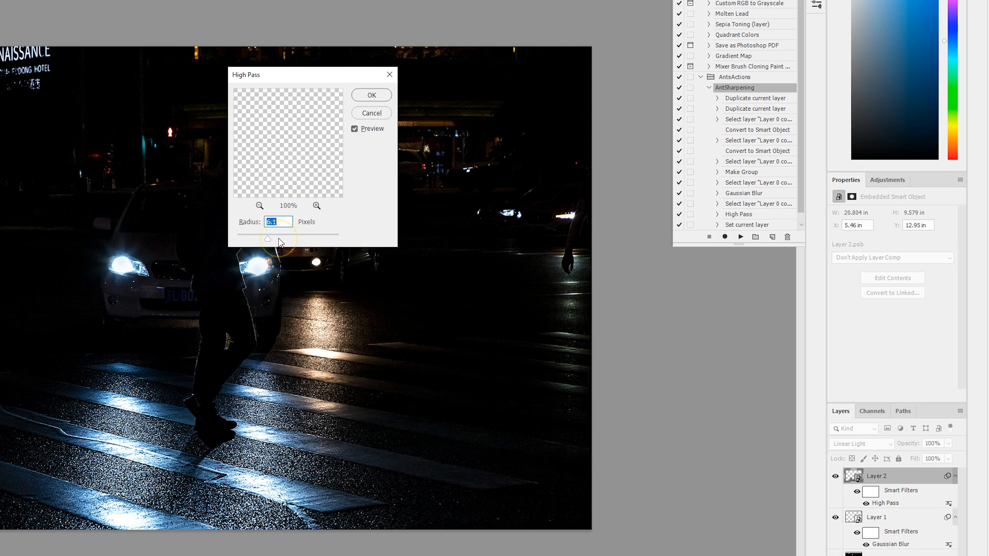
pyautogui.click(371, 95)
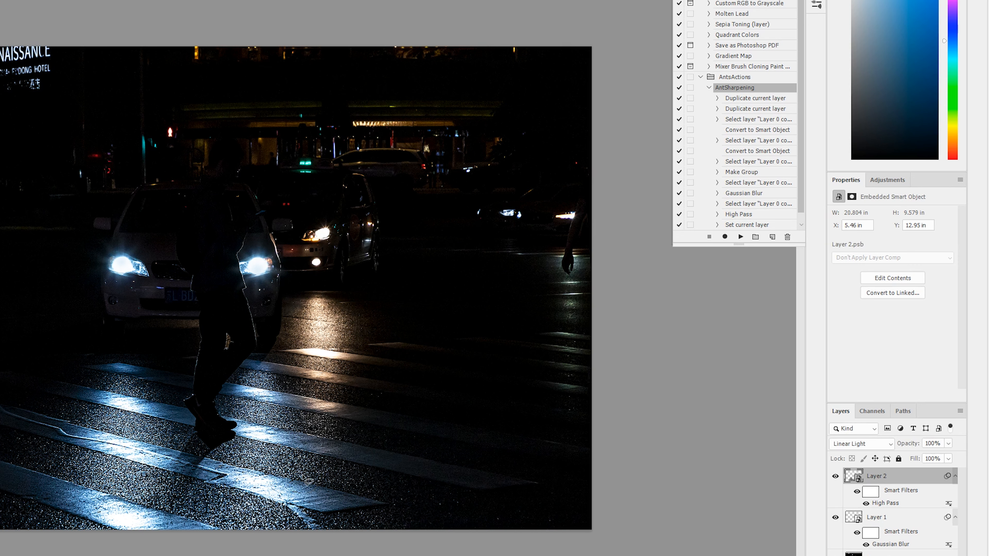
# Compare the street texture with the sharpened crosswalk copy hidden and shown, and check its High Pass filter.
pyautogui.click(835, 477)
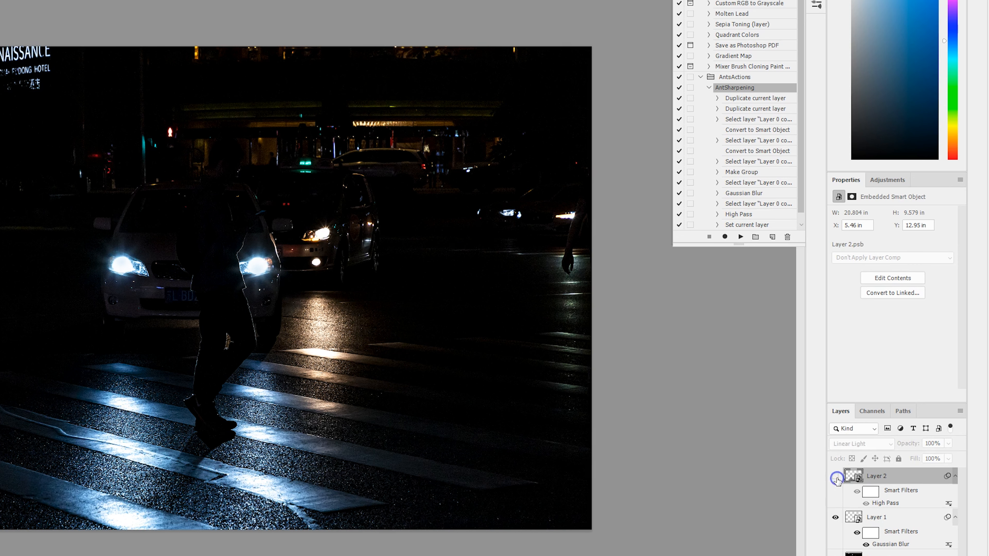
pyautogui.click(835, 477)
pyautogui.click(836, 477)
pyautogui.click(835, 477)
pyautogui.doubleClick(894, 504)
pyautogui.click(835, 478)
pyautogui.click(835, 477)
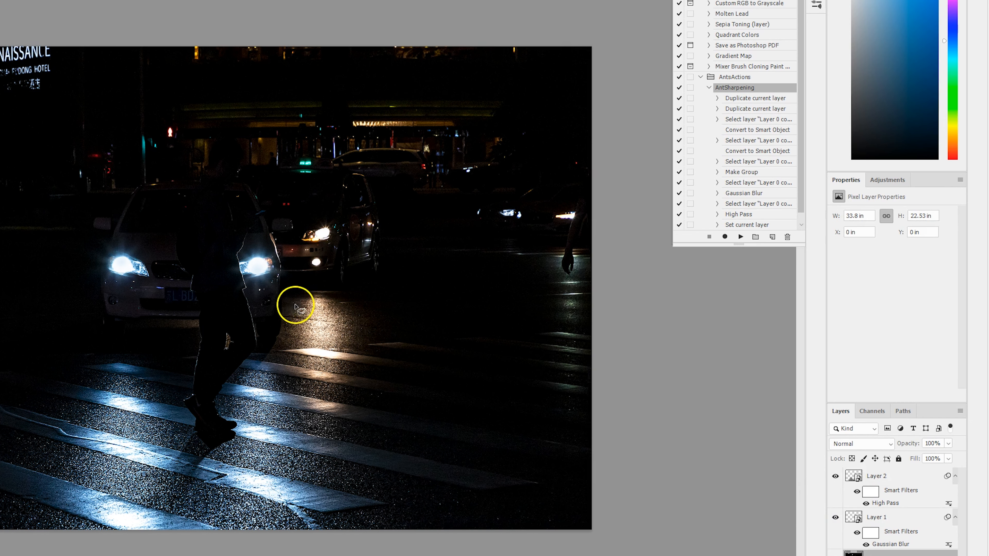
# Lasso the warm headlight reflection on the road, copy it to a new layer and convert that layer to a Smart Object.
pyautogui.moveTo(295, 305)
pyautogui.mouseDown()
pyautogui.moveTo(364, 318)
pyautogui.moveTo(302, 296)
pyautogui.mouseUp()
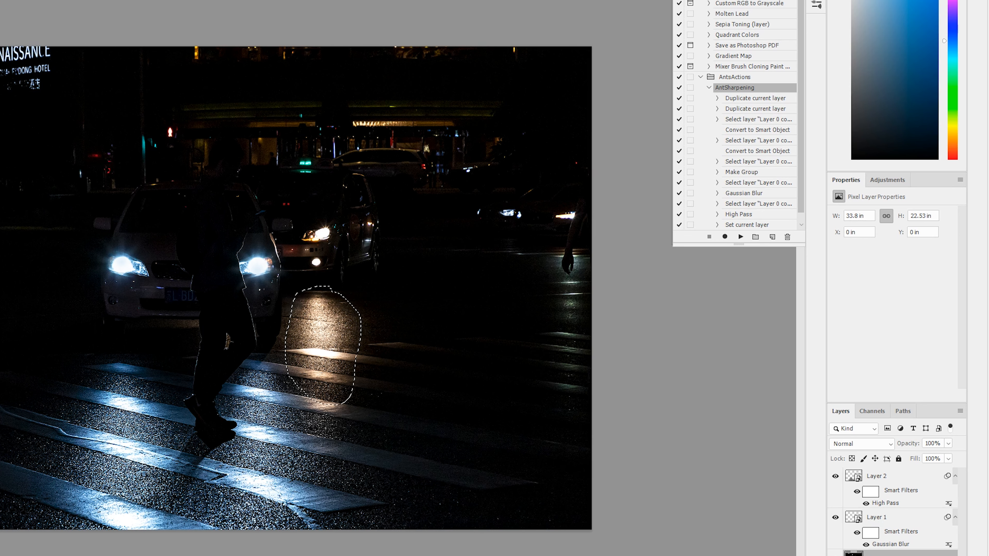
pyautogui.press('q')
pyautogui.press('q')
pyautogui.hotkey('ctrl', 'j')
pyautogui.click(915, 261)
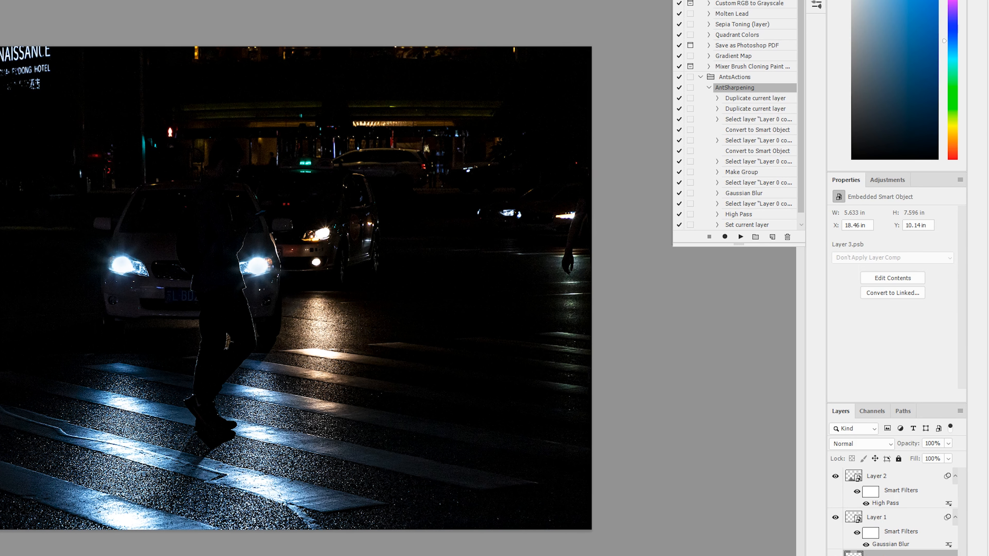
# Set the reflection copy's blend mode to Linear Light and apply a High Pass filter to it.
pyautogui.click(862, 444)
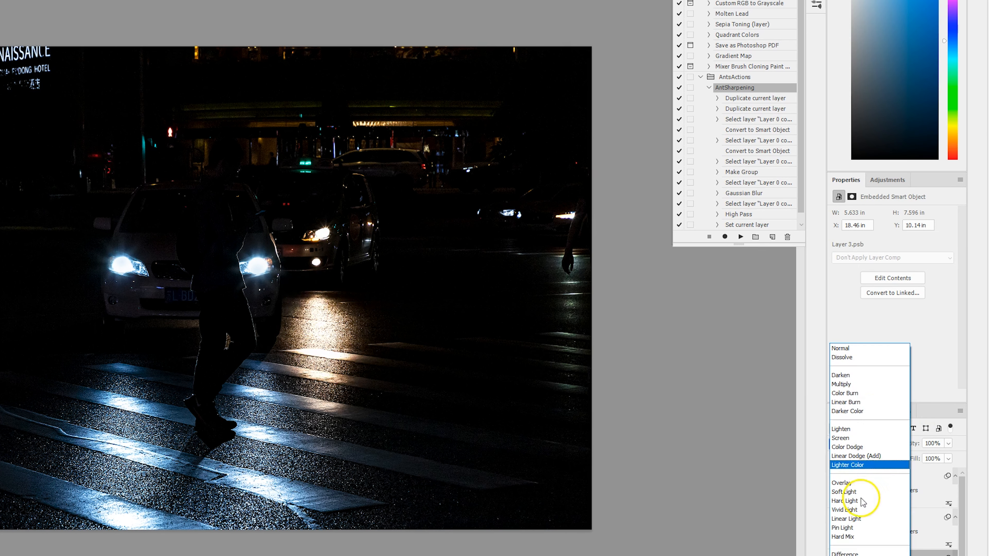
pyautogui.click(846, 518)
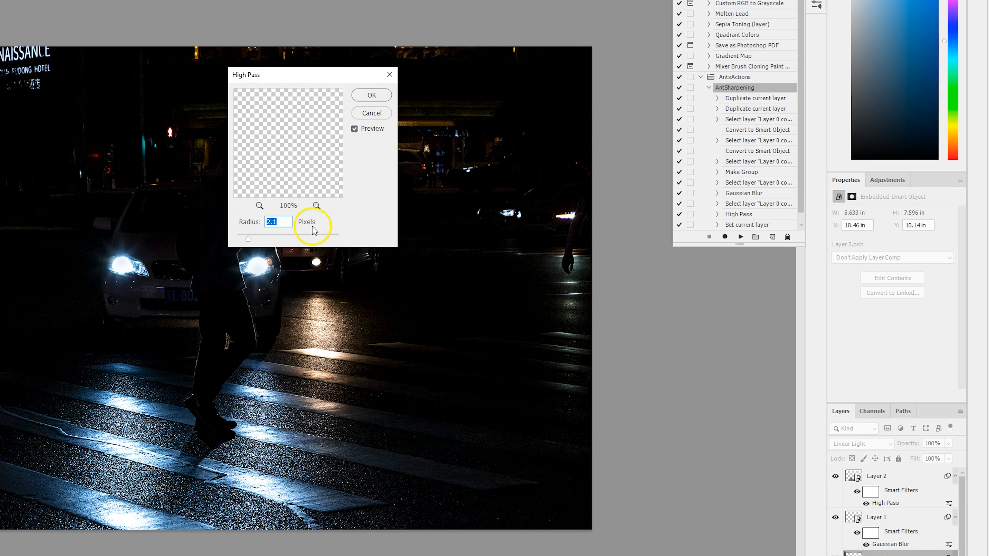
pyautogui.click(375, 97)
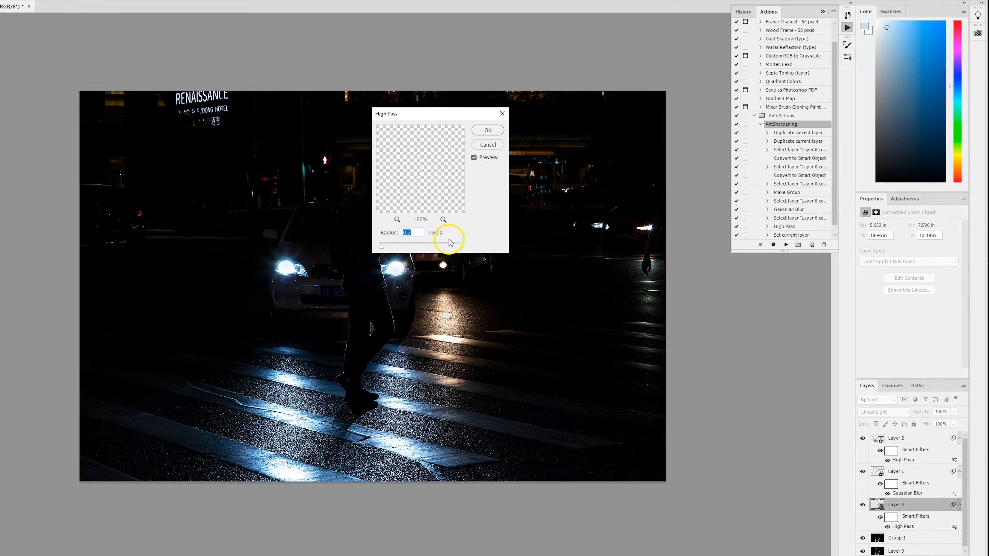
pyautogui.click(487, 130)
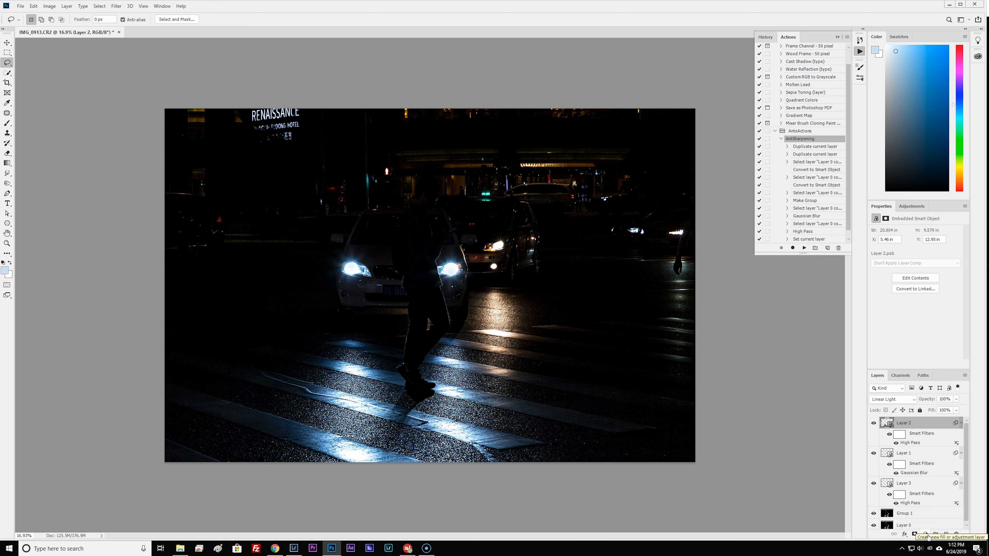
# Add a Gradient Fill layer above the crosswalk texture layer.
pyautogui.click(929, 538)
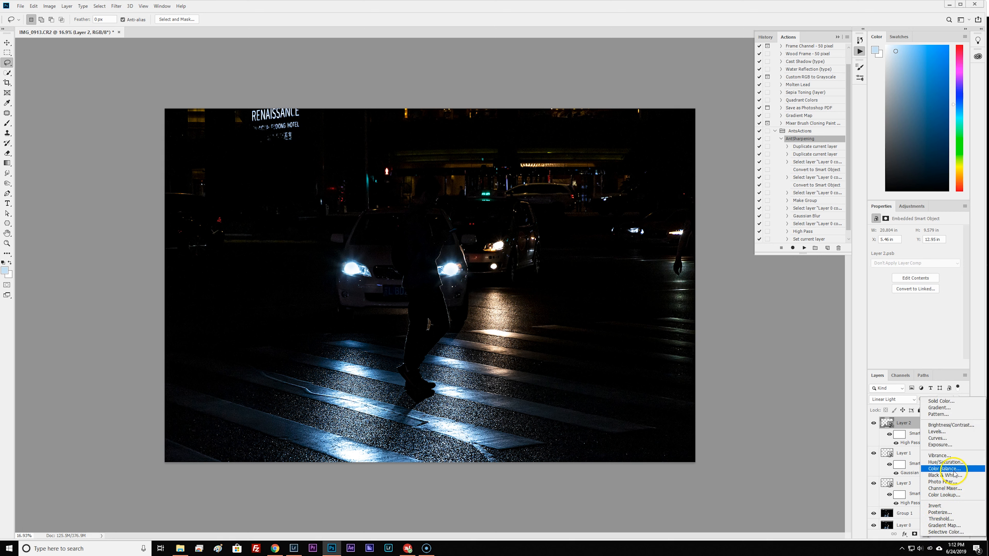
pyautogui.click(944, 407)
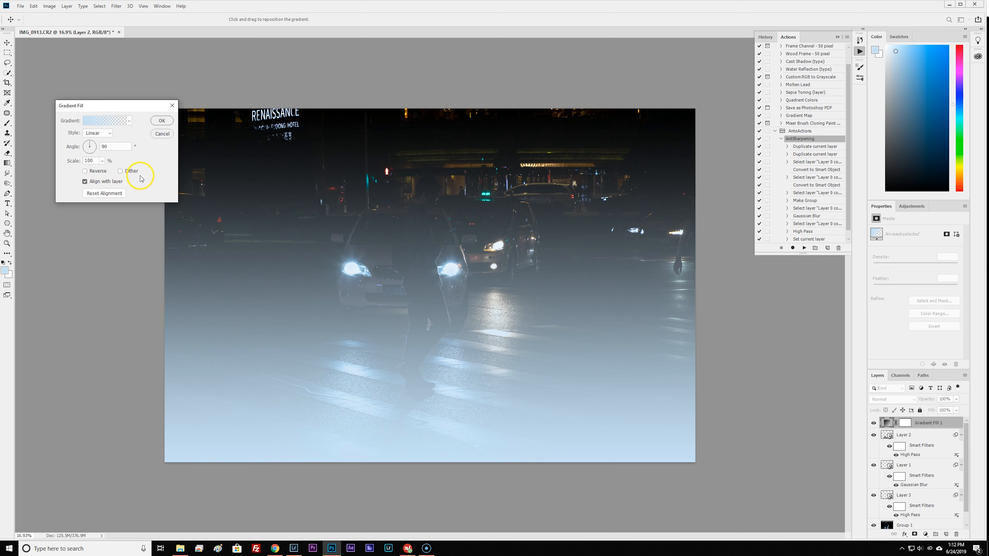
# Try the Angle, Reflected and Diamond styles for the gradient fill.
pyautogui.click(110, 133)
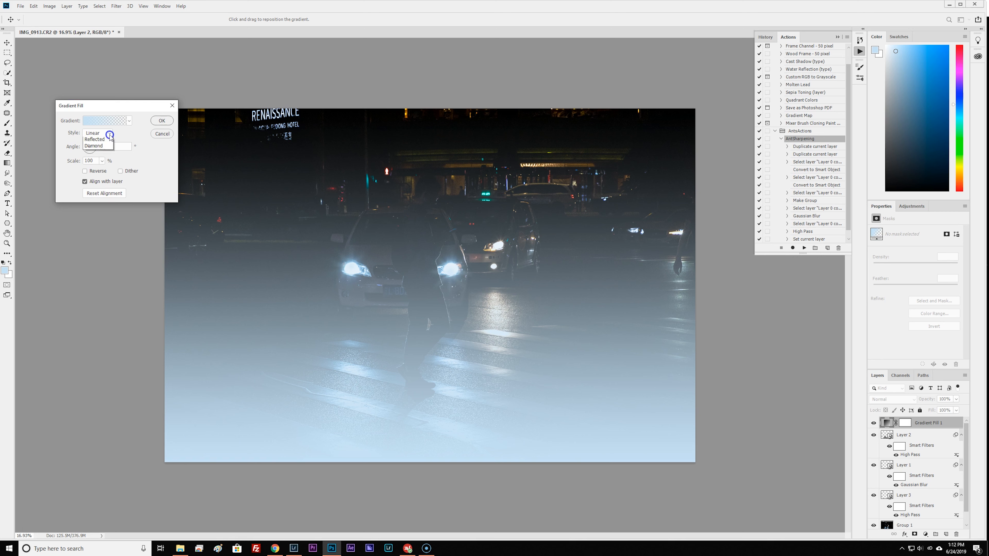
pyautogui.click(107, 154)
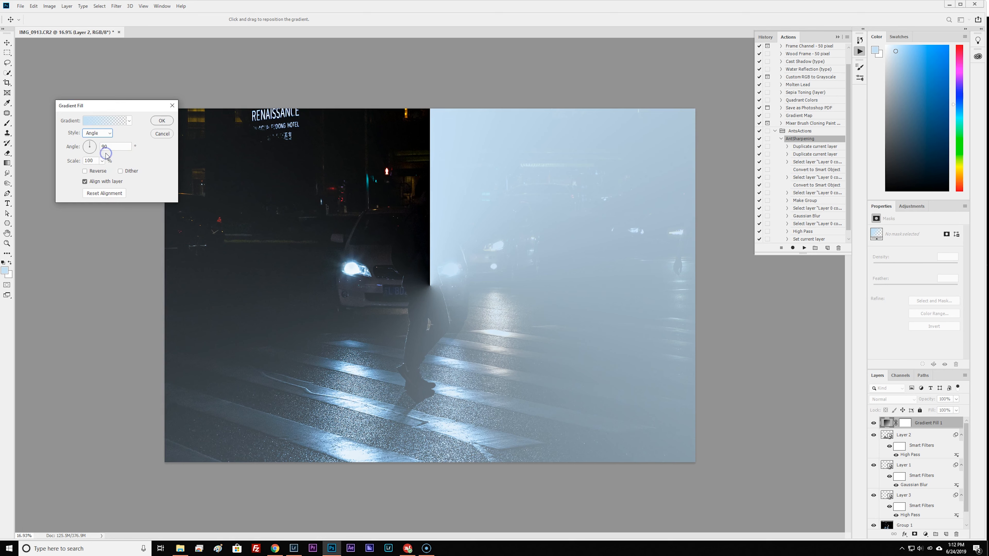
pyautogui.click(105, 133)
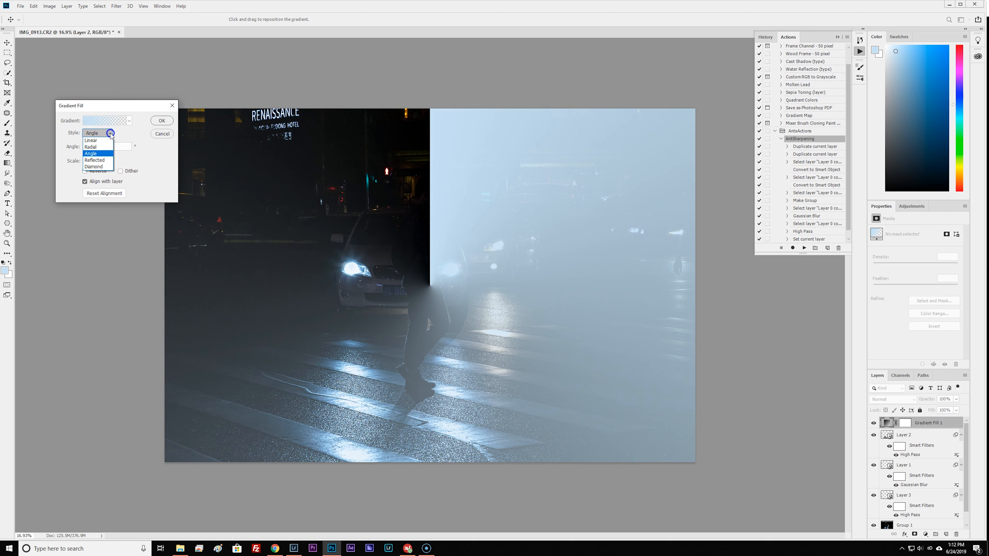
pyautogui.click(104, 160)
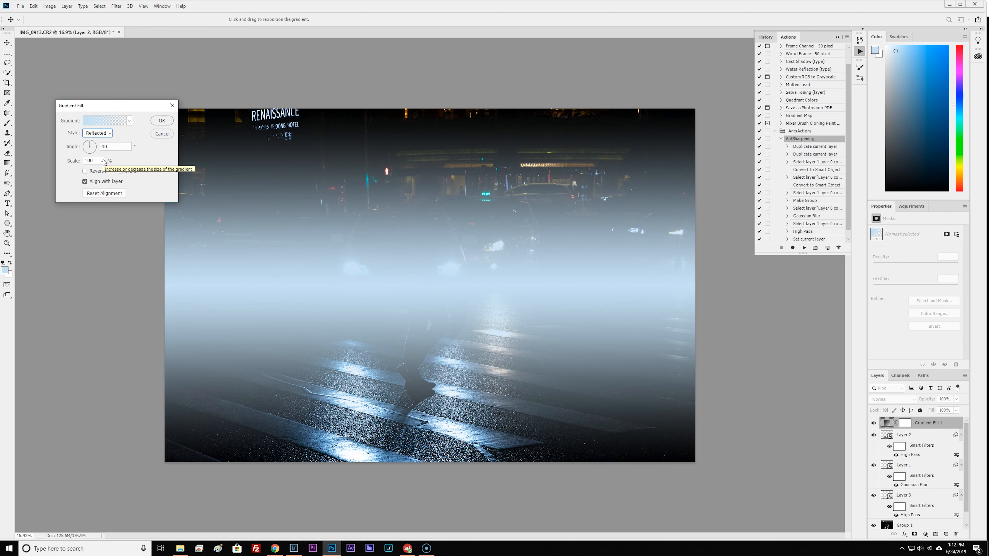
pyautogui.click(125, 144)
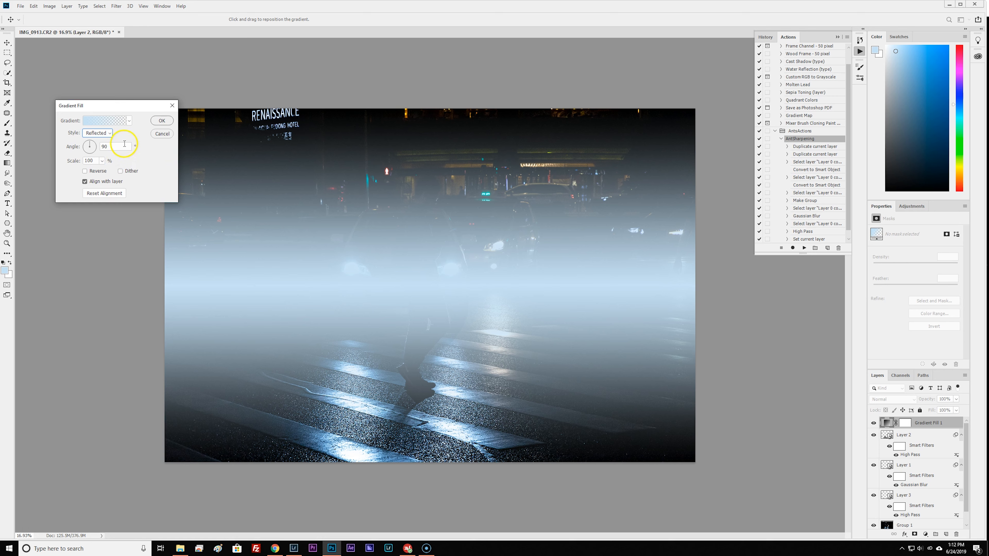
pyautogui.click(112, 136)
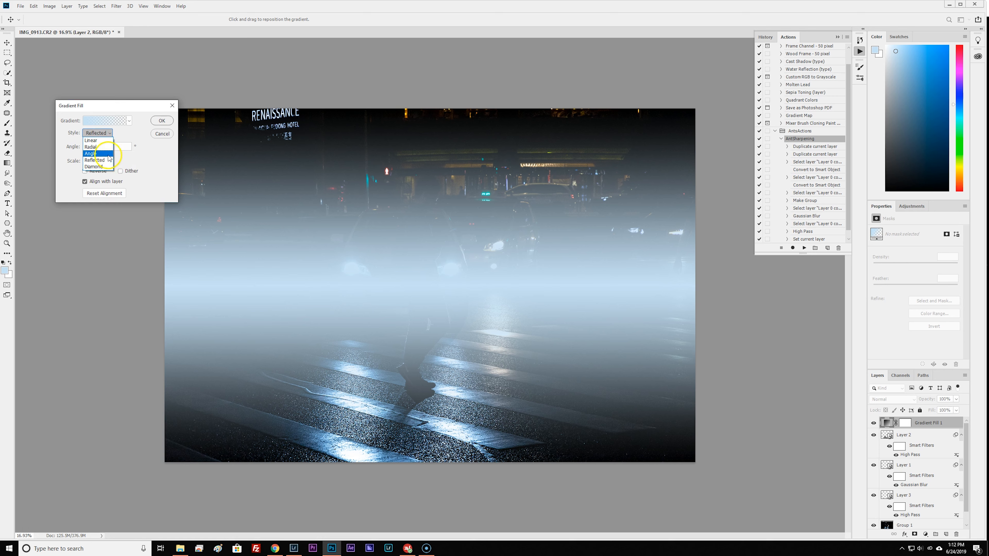
pyautogui.click(102, 166)
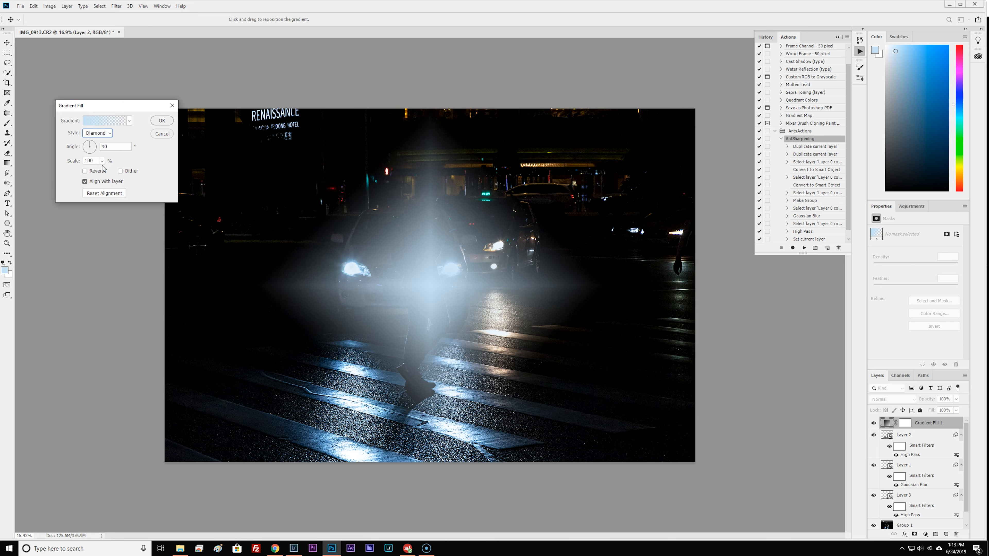
pyautogui.click(108, 134)
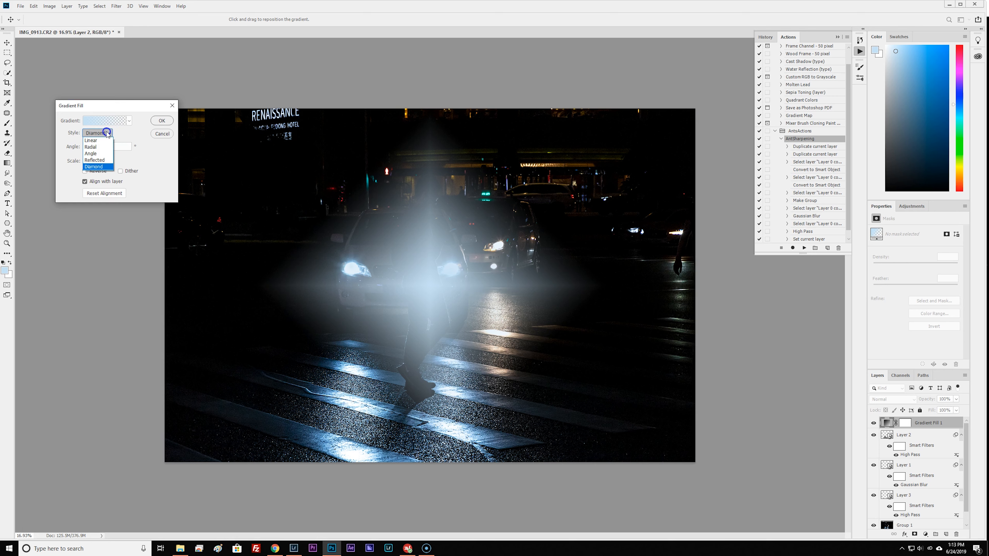
# Make the gradient fill radial with a reduced scale and centre its glow over the lower-right part of the street.
pyautogui.click(103, 139)
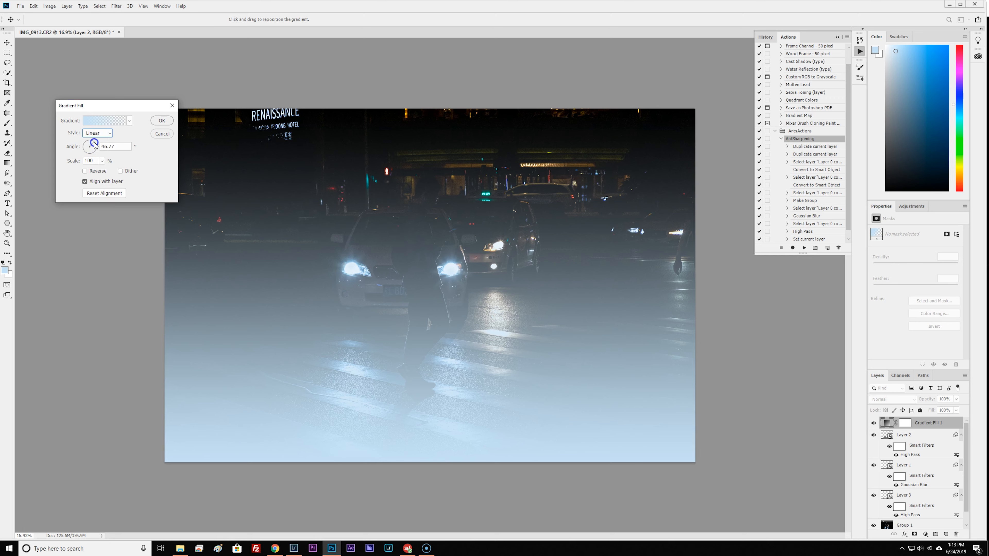
pyautogui.click(95, 145)
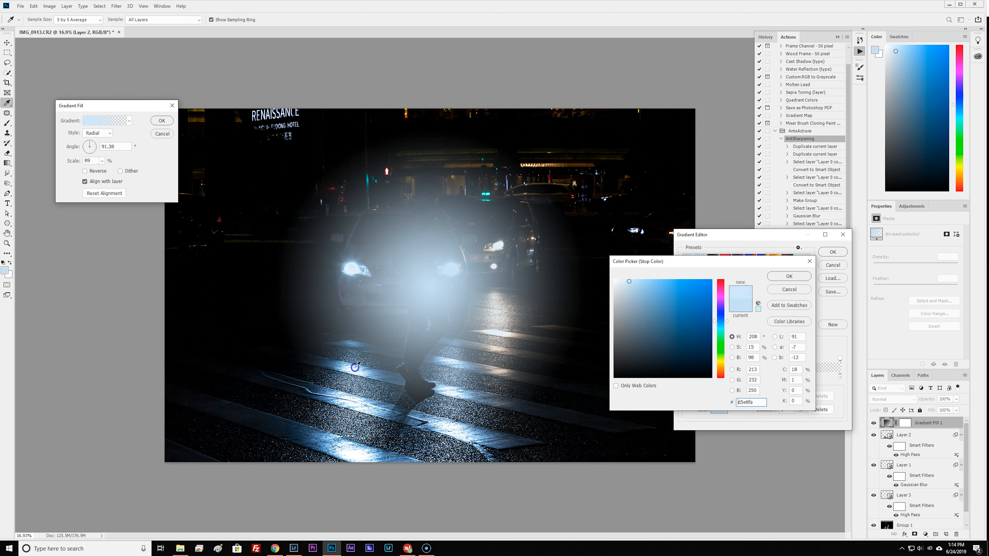
pyautogui.click(355, 367)
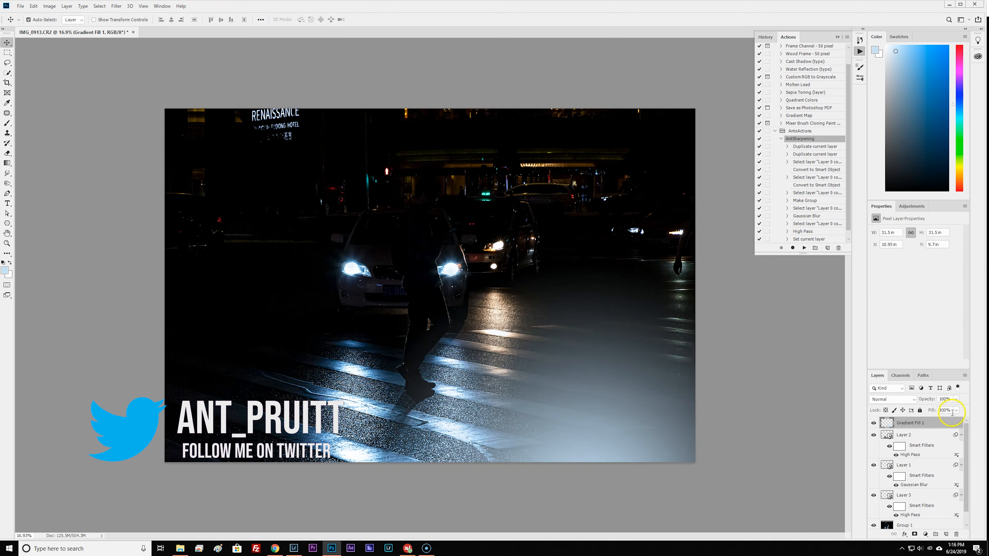
# Set the gradient layer to the Dissolve blend mode with 80% opacity and 34% fill.
pyautogui.click(892, 399)
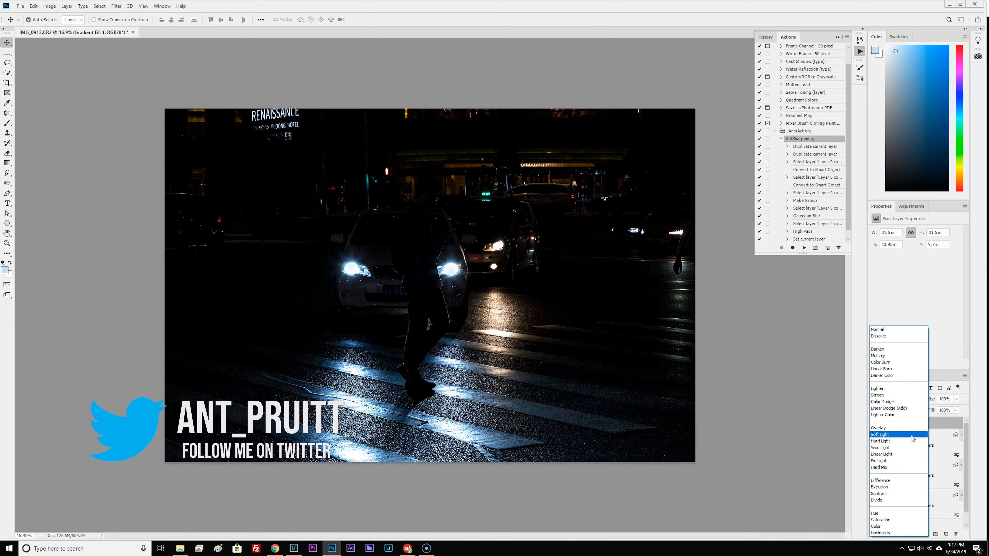
pyautogui.click(891, 336)
pyautogui.click(955, 399)
pyautogui.click(948, 408)
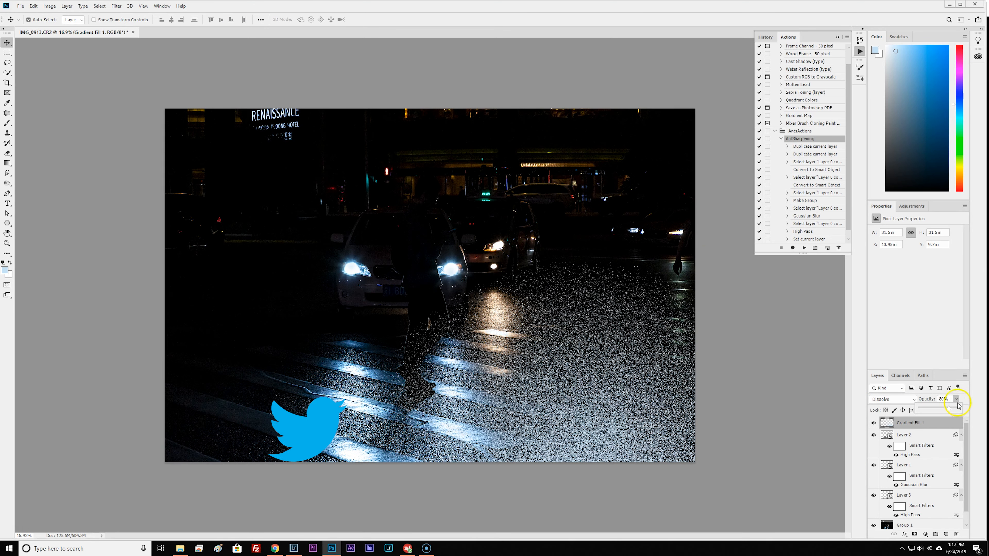
pyautogui.click(955, 410)
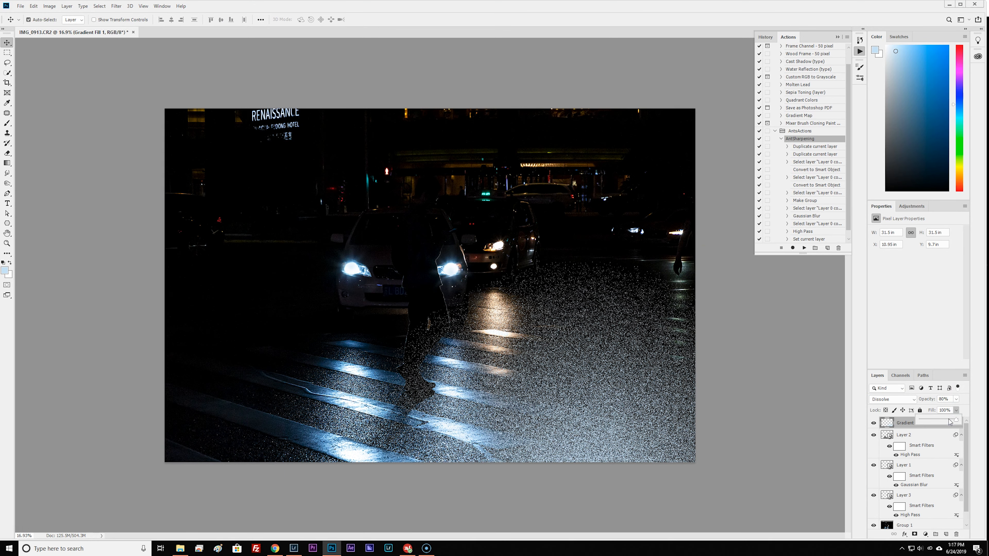
pyautogui.moveTo(948, 422); pyautogui.dragTo(938, 430)
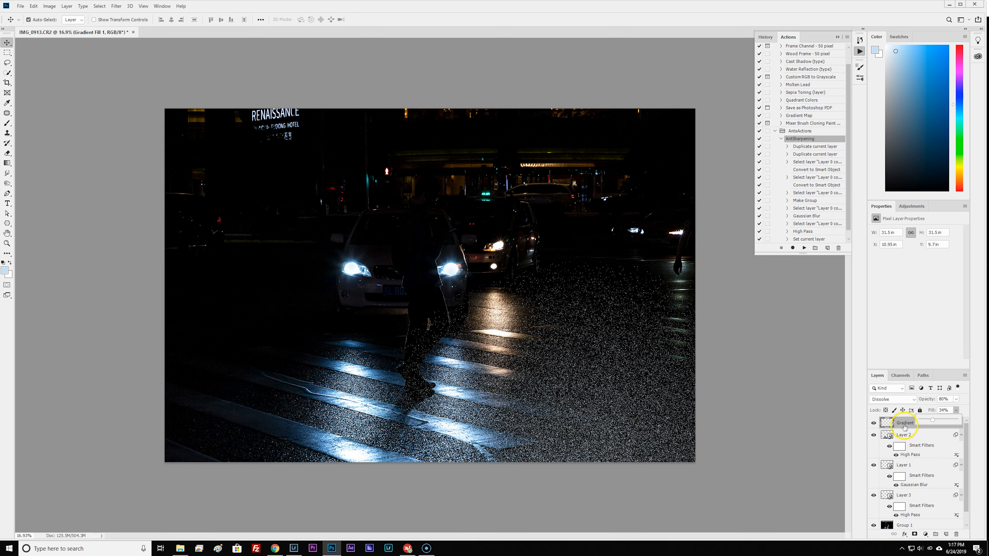
pyautogui.click(904, 427)
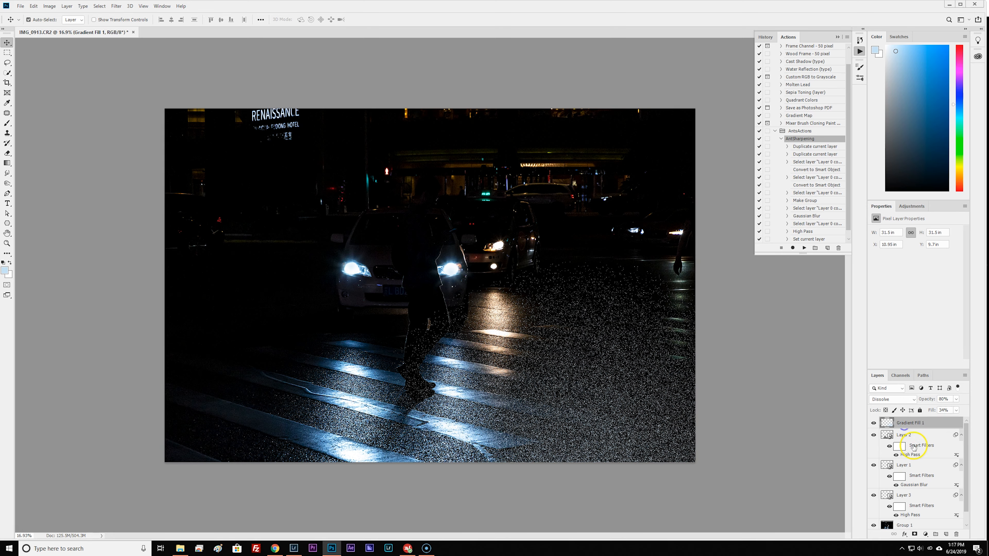
# Free-transform the gradient layer, scaling it down to about 76% and shifting it up over the crosswalk.
pyautogui.hotkey('ctrl', 't')
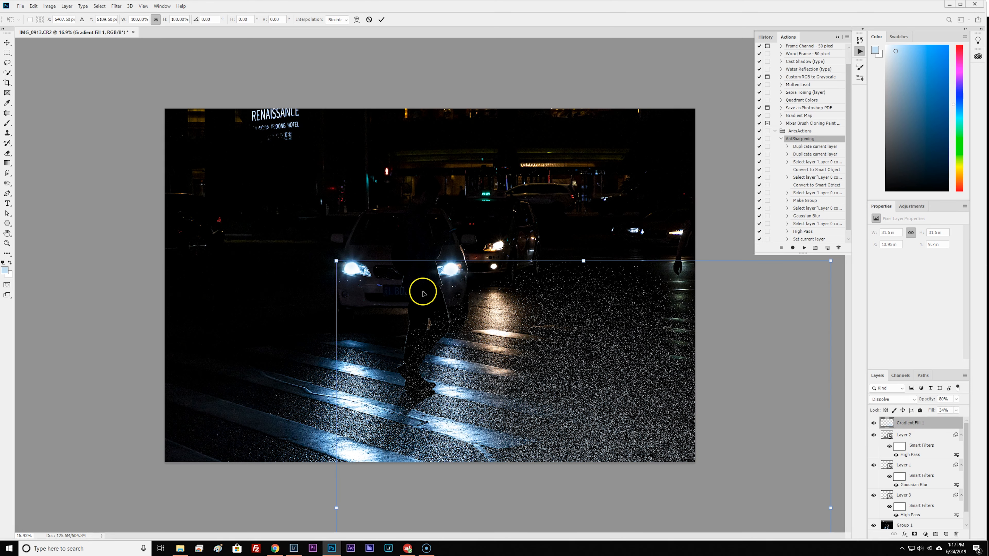
pyautogui.moveTo(335, 261); pyautogui.dragTo(455, 380)
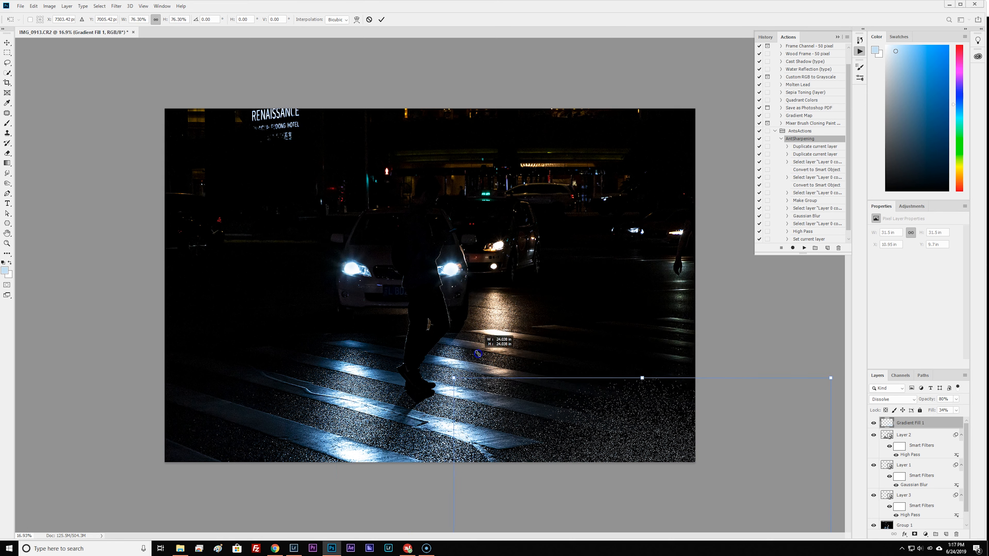
pyautogui.moveTo(578, 399); pyautogui.dragTo(543, 314)
# Try other blend modes on the gradient layer and settle on Normal.
pyautogui.click(892, 399)
pyautogui.click(891, 435)
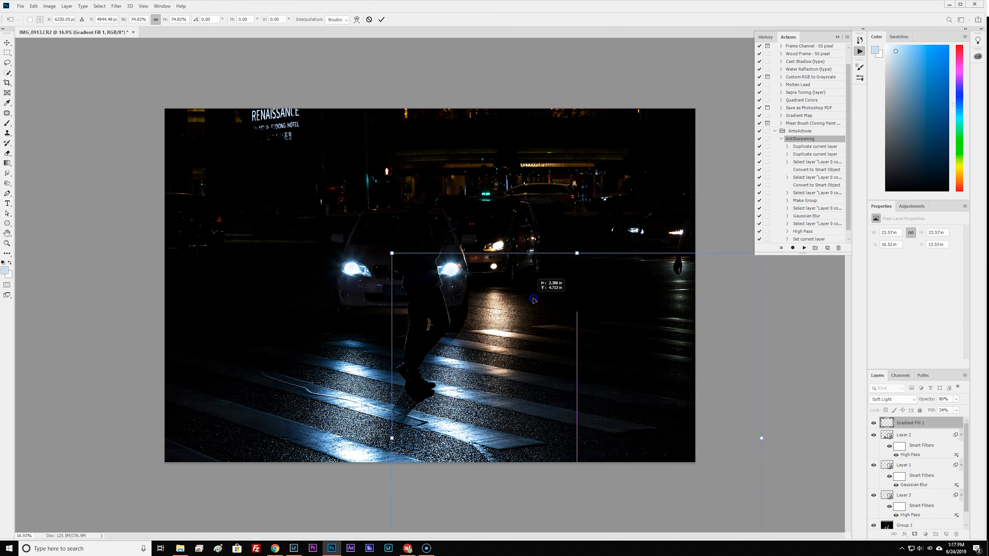
pyautogui.click(892, 399)
pyautogui.click(886, 362)
# Enlarge the gradient to about 32.4 in wide, reposition it over the lower-right street and commit the transform.
pyautogui.moveTo(563, 383); pyautogui.dragTo(527, 431)
pyautogui.moveTo(366, 317); pyautogui.dragTo(227, 177)
pyautogui.moveTo(455, 312); pyautogui.dragTo(534, 391)
pyautogui.click(381, 21)
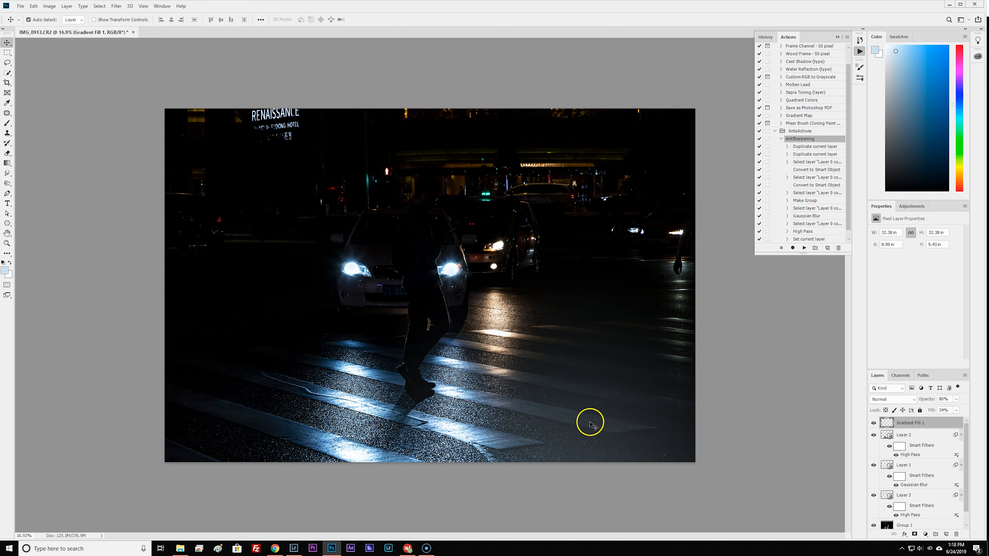
# Add a Solid Color fill layer on top in a muted medium blue.
pyautogui.click(412, 360)
pyautogui.click(926, 534)
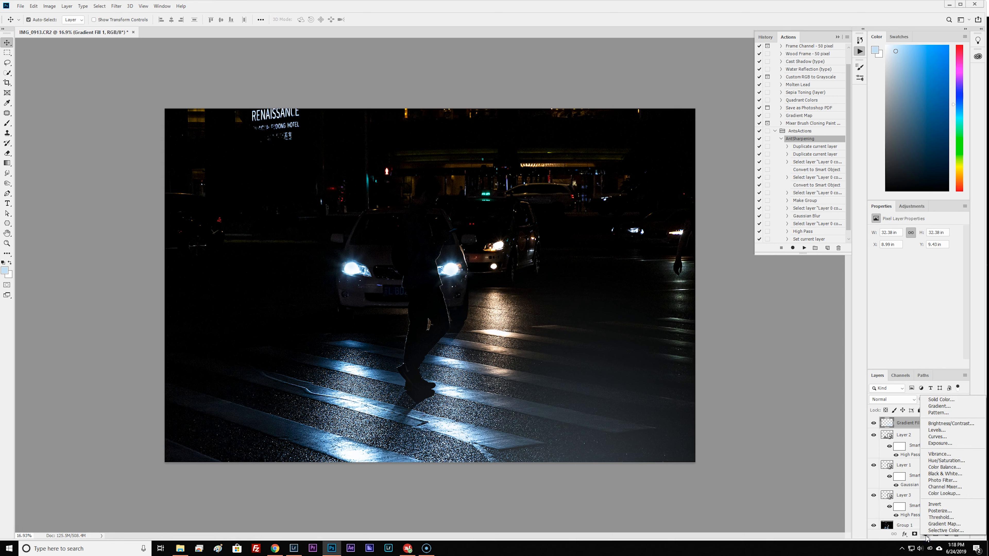
pyautogui.click(940, 399)
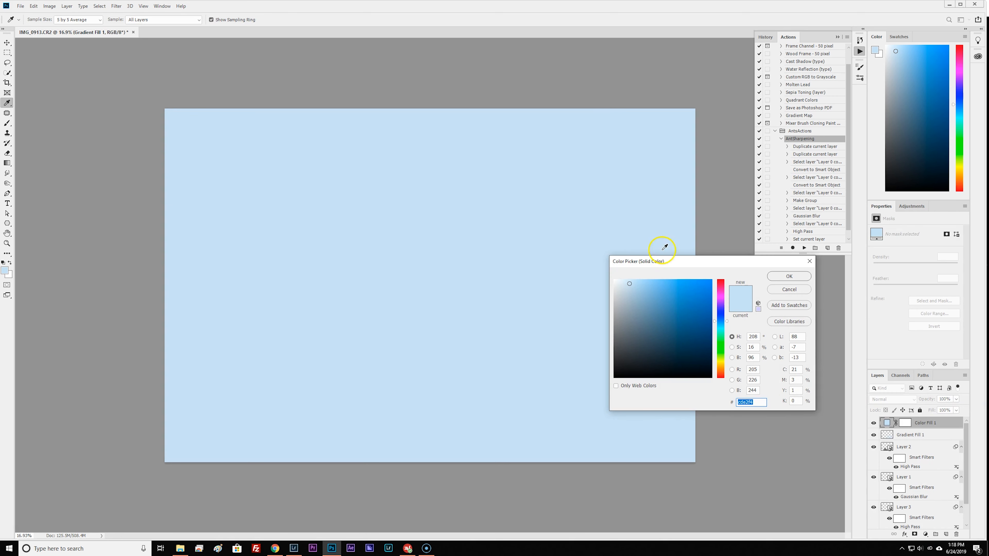
pyautogui.click(667, 301)
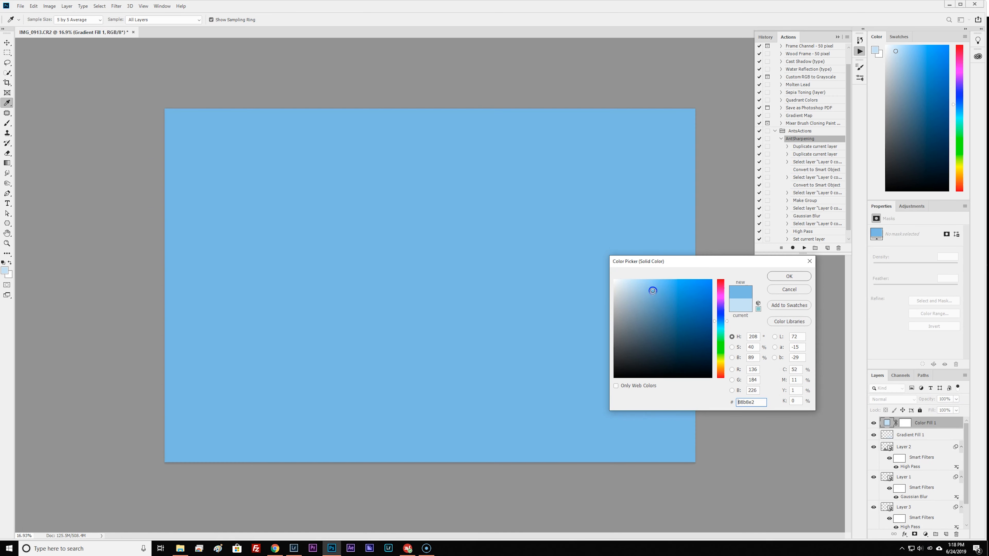
pyautogui.moveTo(652, 291); pyautogui.dragTo(652, 308)
pyautogui.click(790, 277)
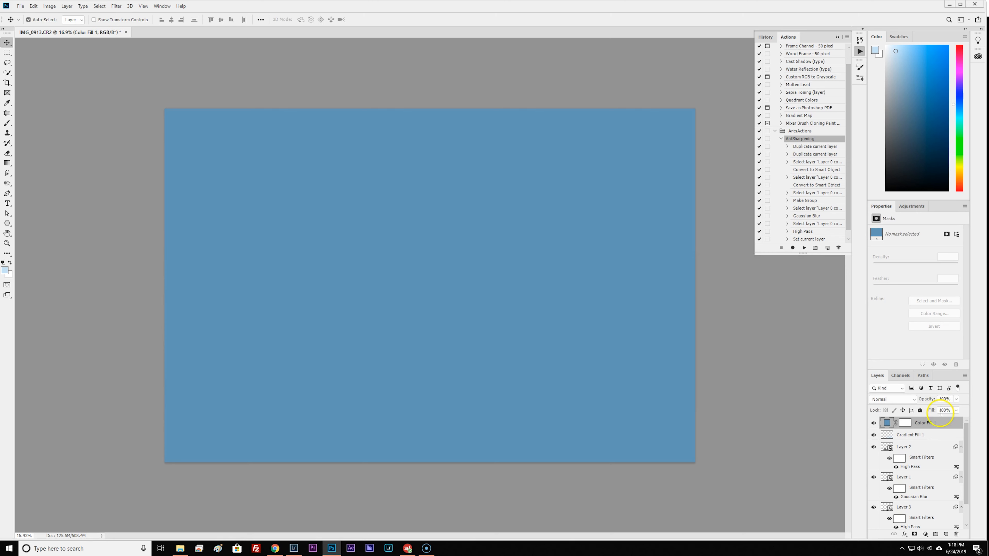
# Compare blend modes such as Vivid Light on the blue fill layer and set it to Screen.
pyautogui.click(893, 399)
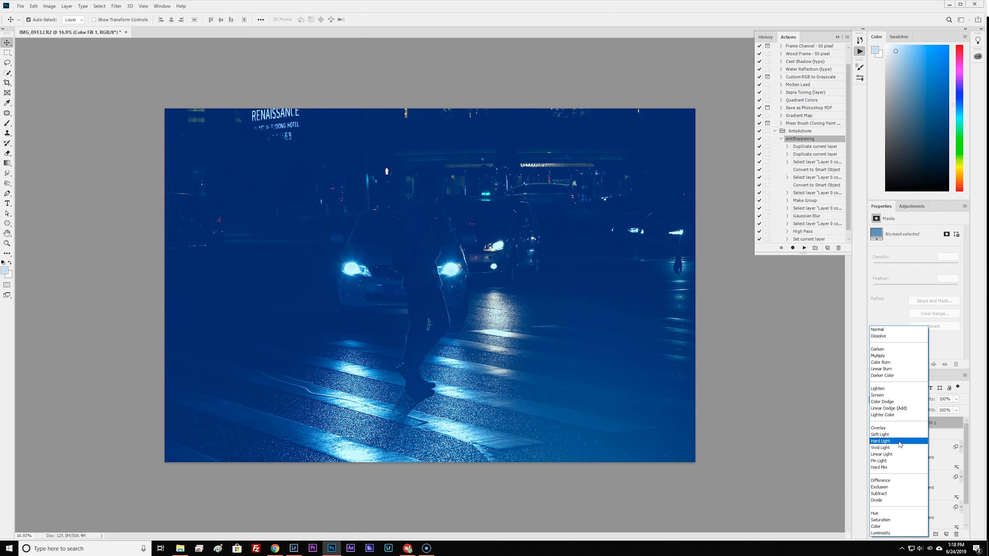
pyautogui.click(901, 448)
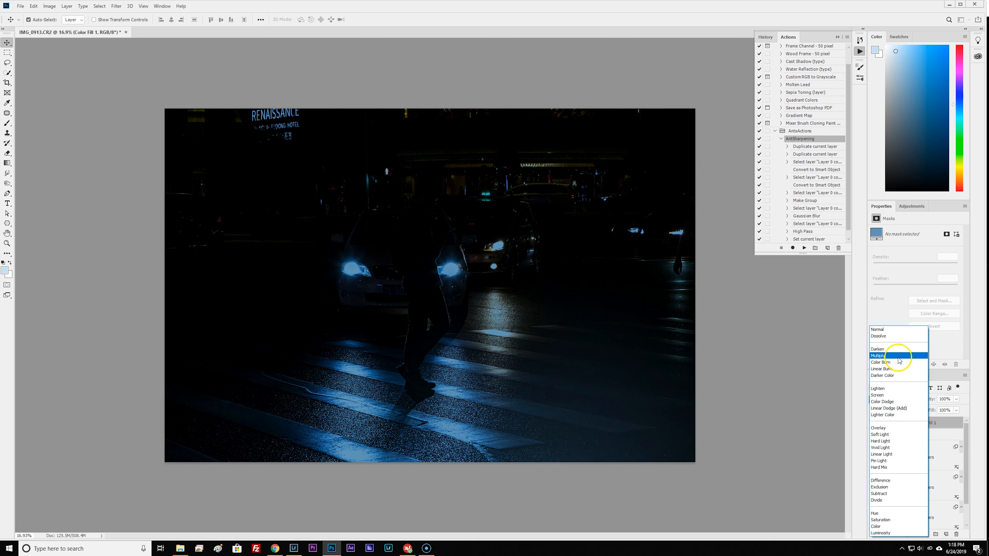
pyautogui.click(901, 364)
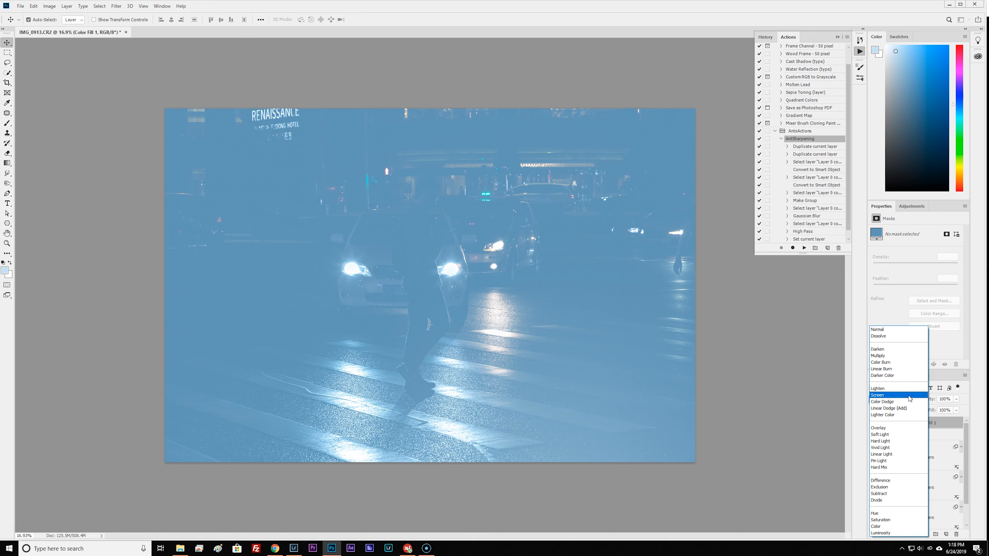
pyautogui.click(909, 396)
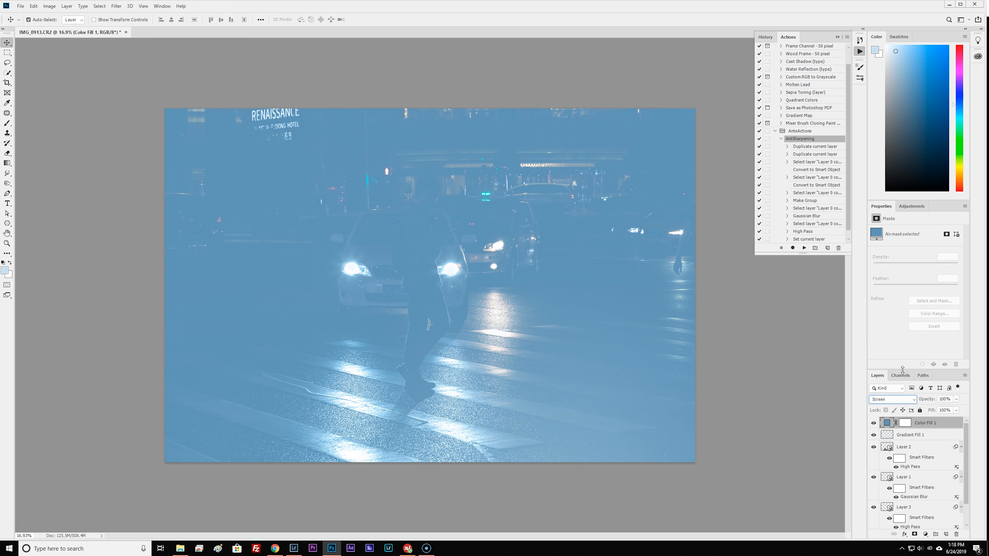
# Reduce the blue color fill layer's Fill to 58% and its Opacity to 76%.
pyautogui.click(957, 410)
pyautogui.moveTo(958, 419); pyautogui.dragTo(946, 419)
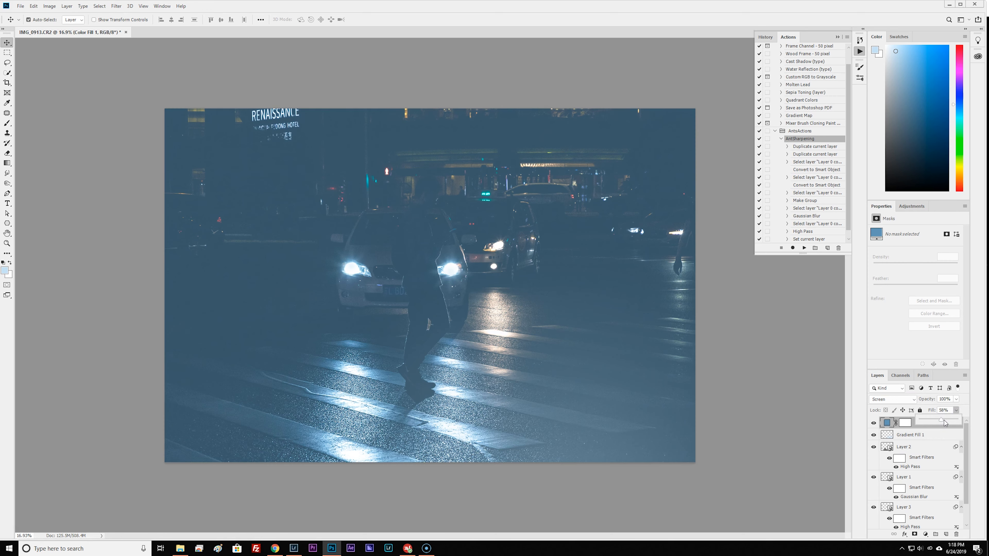
pyautogui.click(955, 400)
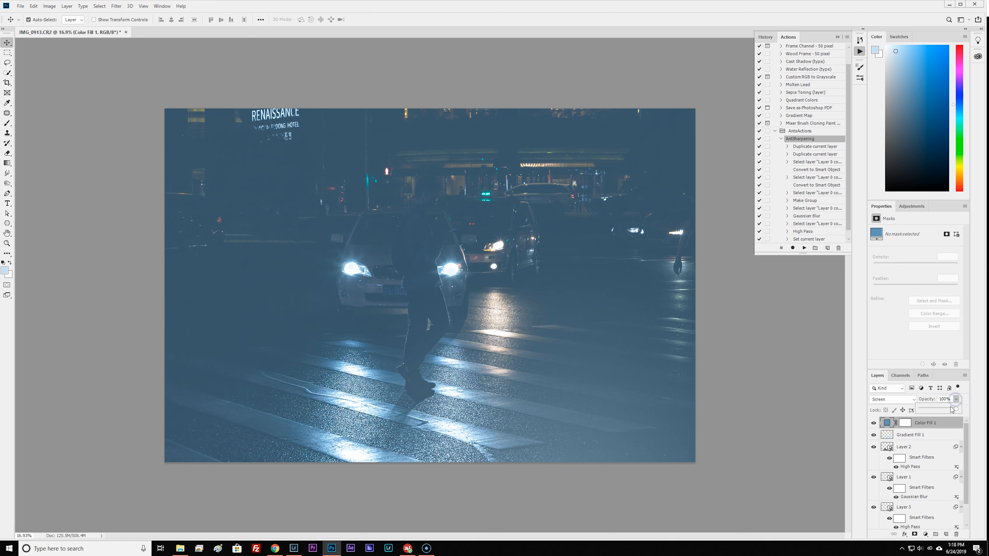
pyautogui.moveTo(952, 409); pyautogui.dragTo(950, 410)
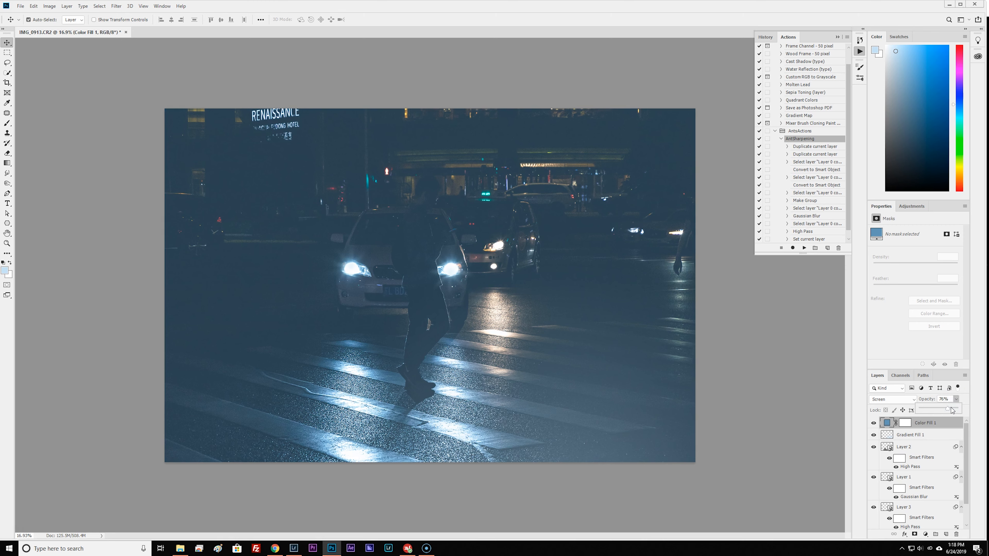
pyautogui.click(965, 398)
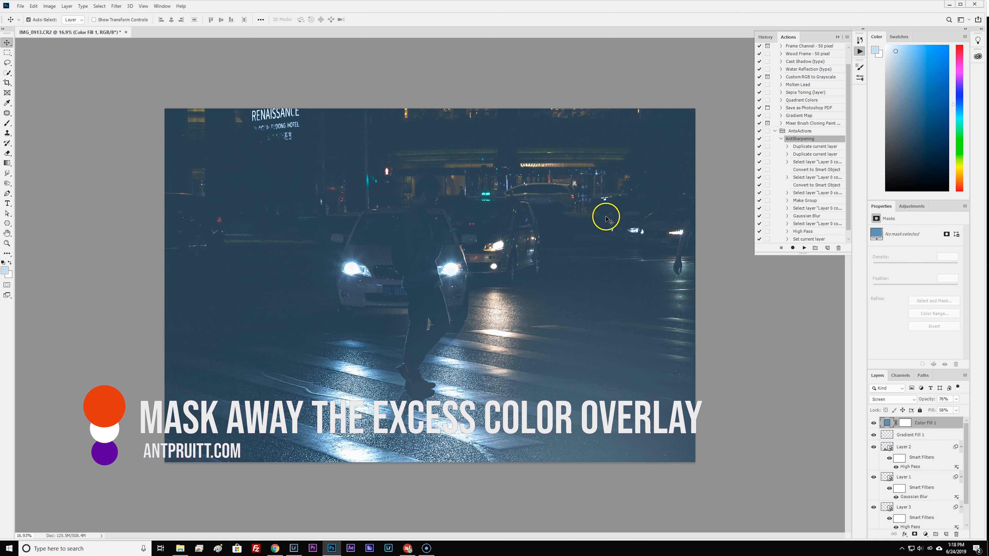
# Paint black on the blue fill layer's mask with a large soft brush at 62% opacity to remove excess tint around the scene.
pyautogui.click(905, 422)
pyautogui.press('d')
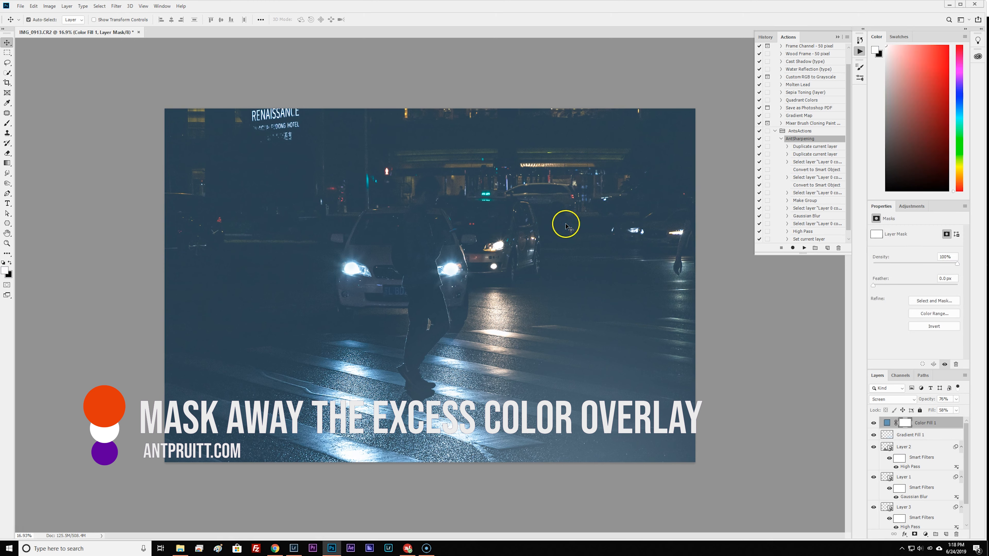
pyautogui.press('b')
pyautogui.moveTo(335, 305)
pyautogui.mouseDown()
pyautogui.moveTo(401, 236)
pyautogui.moveTo(418, 234)
pyautogui.mouseUp()
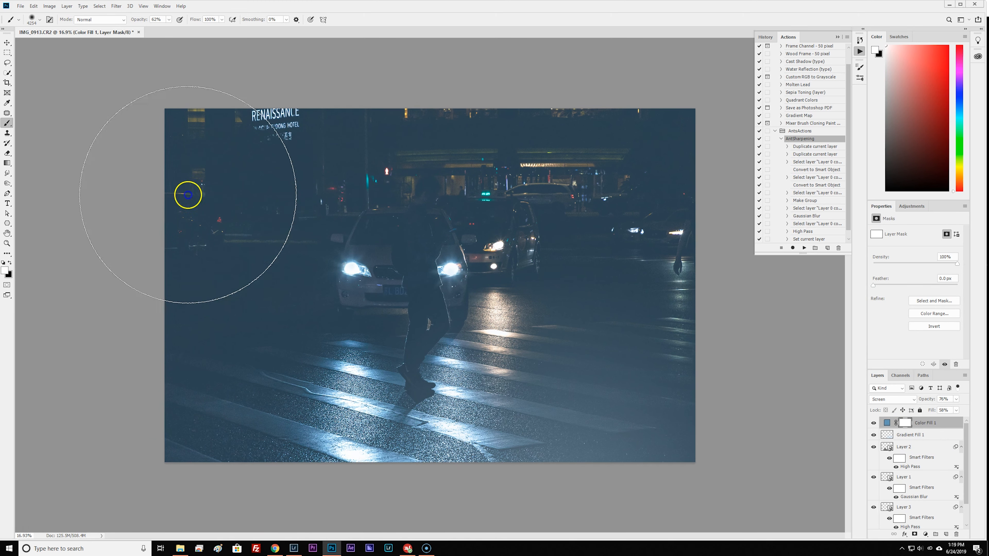
pyautogui.press('x')
pyautogui.moveTo(254, 215)
pyautogui.mouseDown()
pyautogui.moveTo(201, 274)
pyautogui.moveTo(647, 146)
pyautogui.moveTo(196, 148)
pyautogui.moveTo(253, 175)
pyautogui.mouseUp()
# Paint white on the fill layer's mask to restore some blue tint over the left side of the street.
pyautogui.press('x')
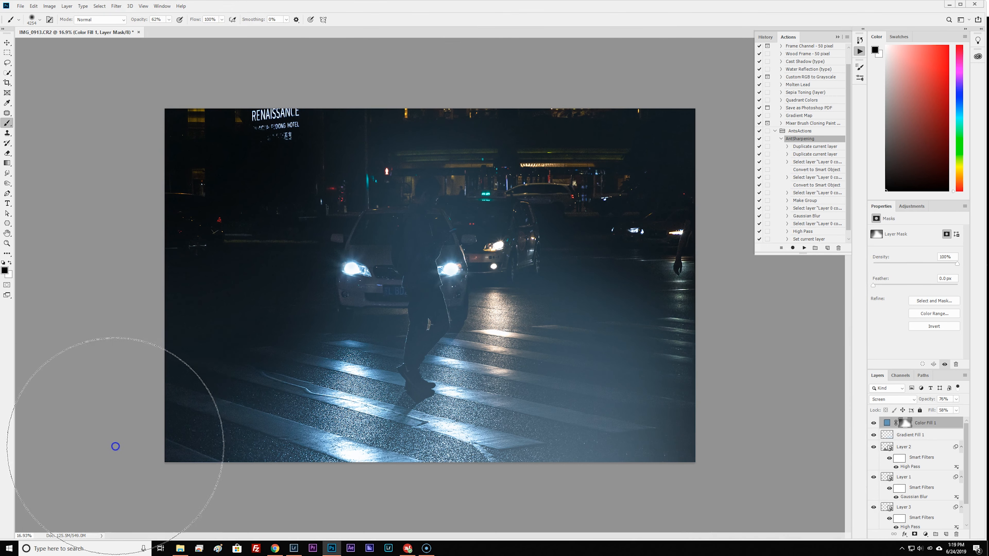
pyautogui.moveTo(160, 312)
pyautogui.mouseDown()
pyautogui.moveTo(165, 287)
pyautogui.moveTo(280, 203)
pyautogui.mouseUp()
pyautogui.press('x')
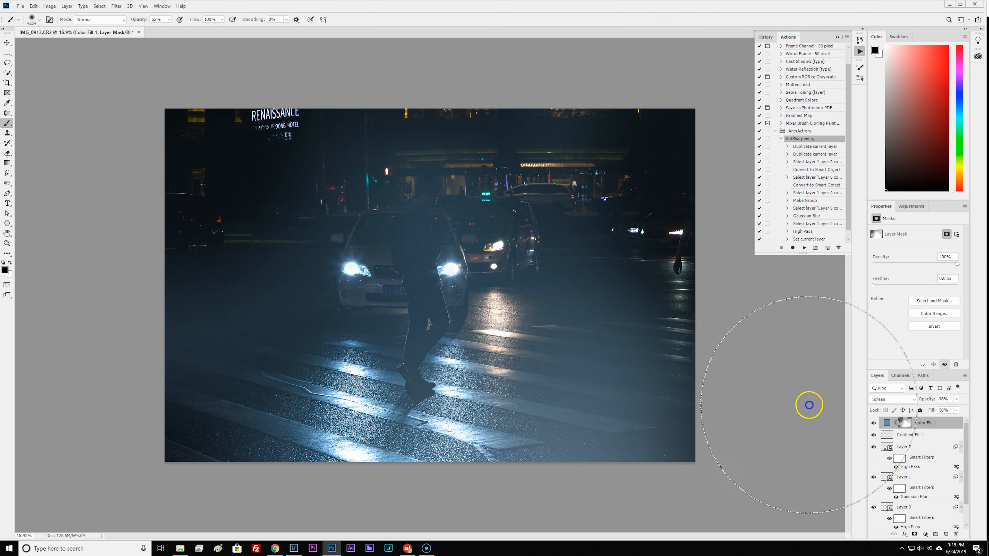
# Undo the accidental layer group and add a new empty layer above the blue fill layer.
pyautogui.click(934, 534)
pyautogui.hotkey('ctrl', 'z')
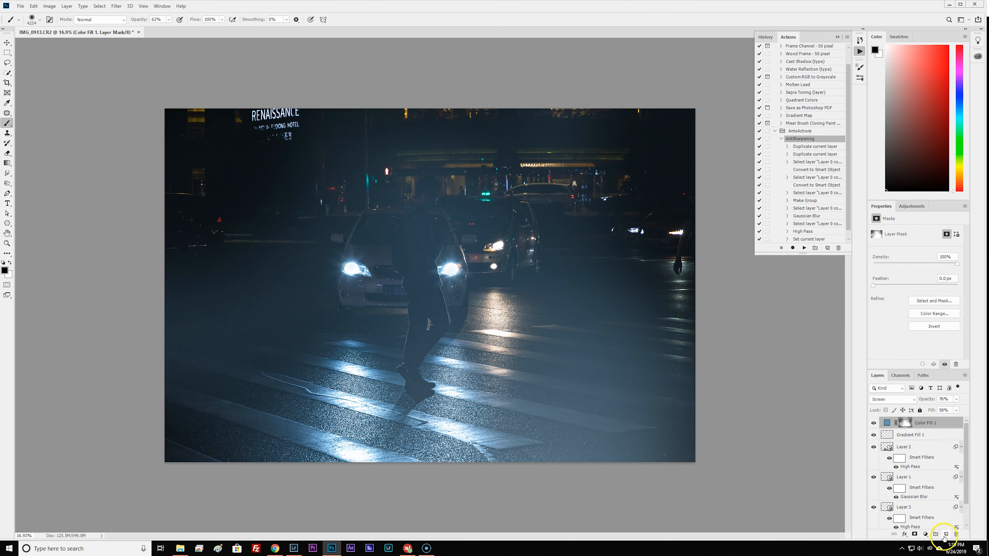
pyautogui.click(946, 534)
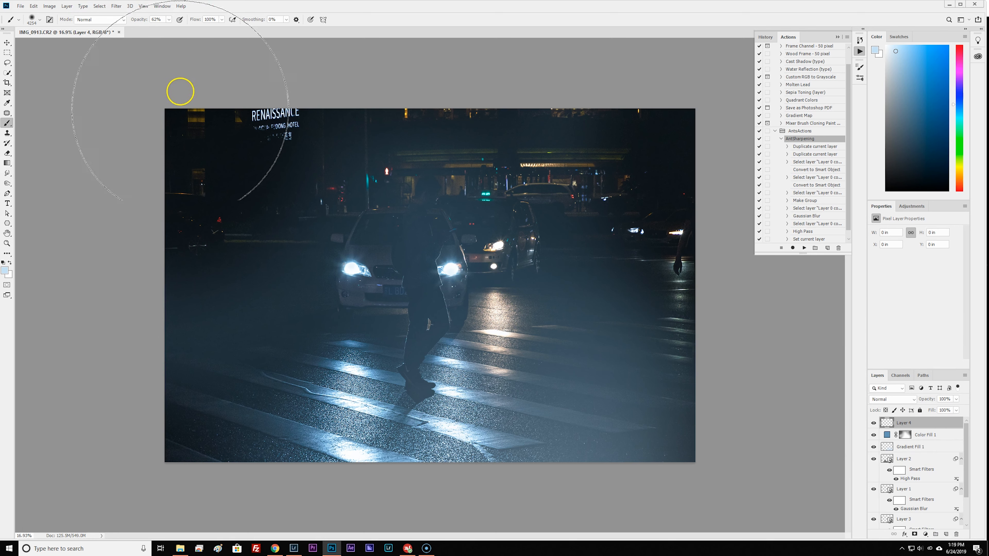
# Choose smoke brush 29 from the Free Smoke Photoshop Brushes 2 set and reduce its size slightly.
pyautogui.click(49, 7)
pyautogui.click(33, 6)
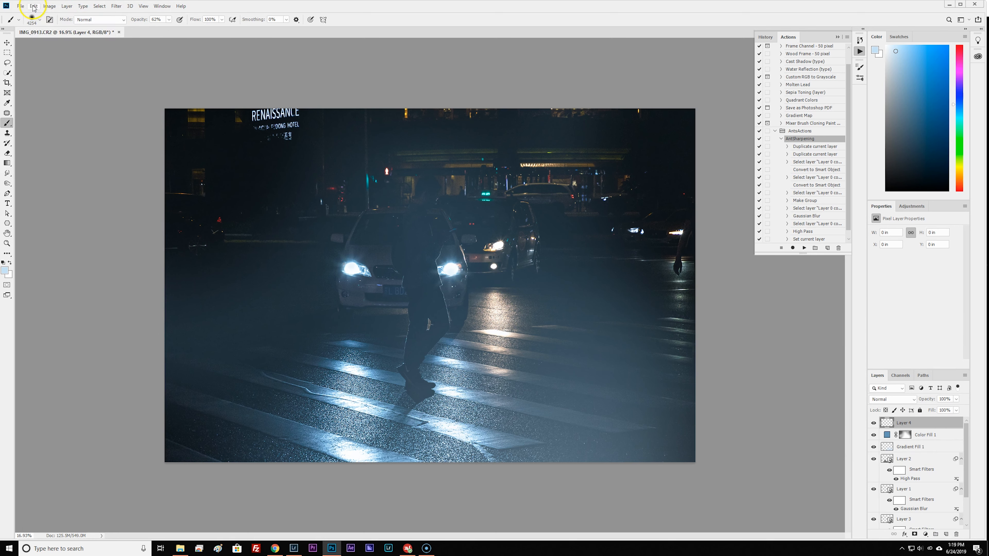
pyautogui.click(33, 20)
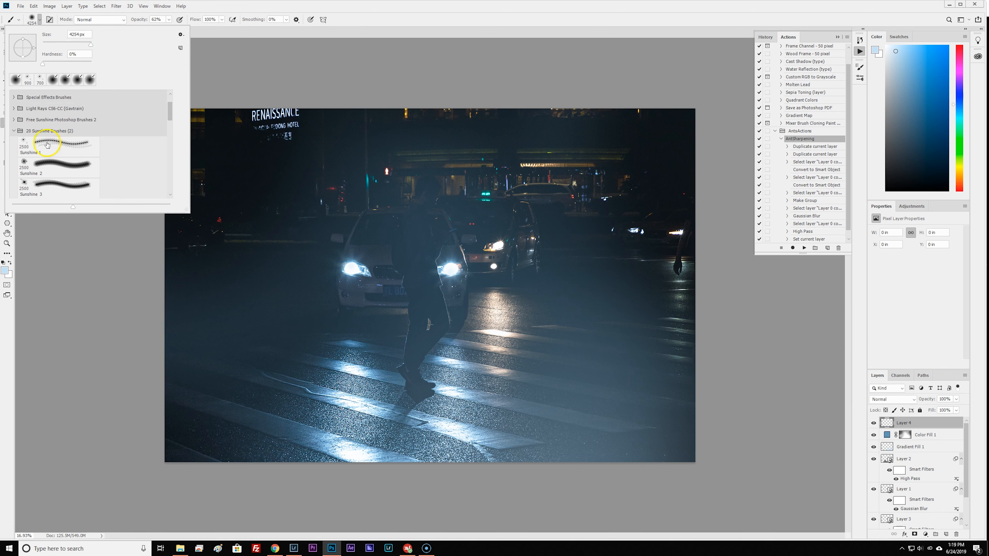
pyautogui.click(15, 131)
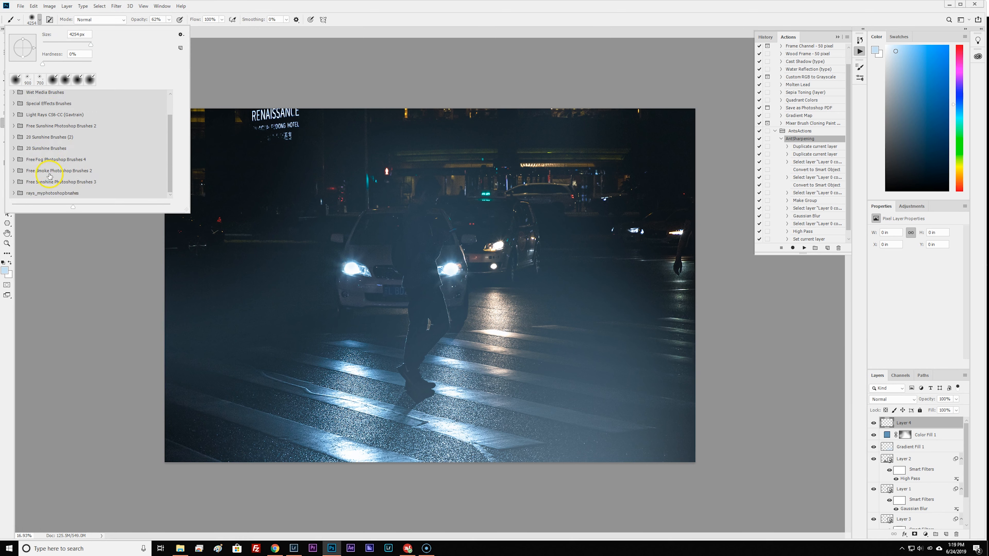
pyautogui.click(14, 171)
pyautogui.scroll(-10, 53, 185)
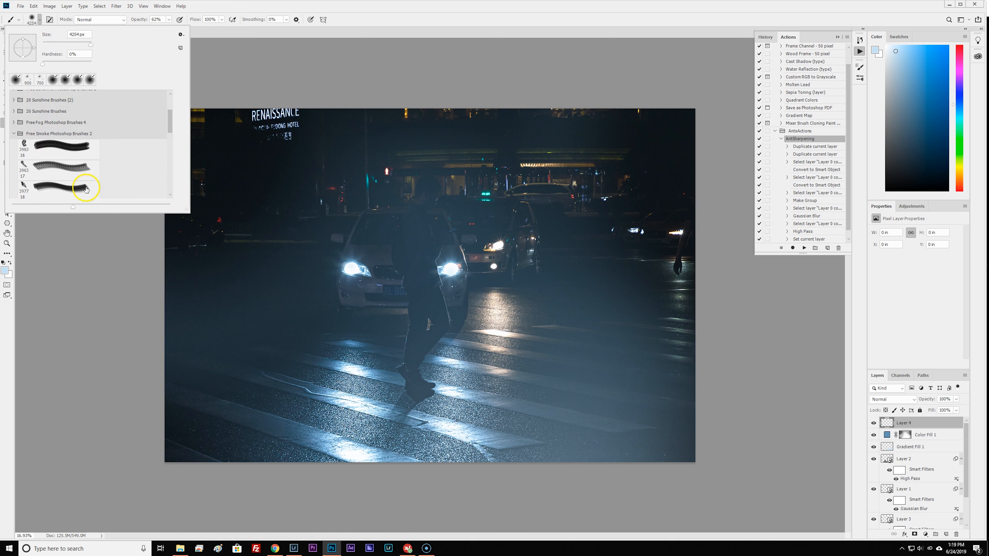
pyautogui.scroll(-5, 115, 175)
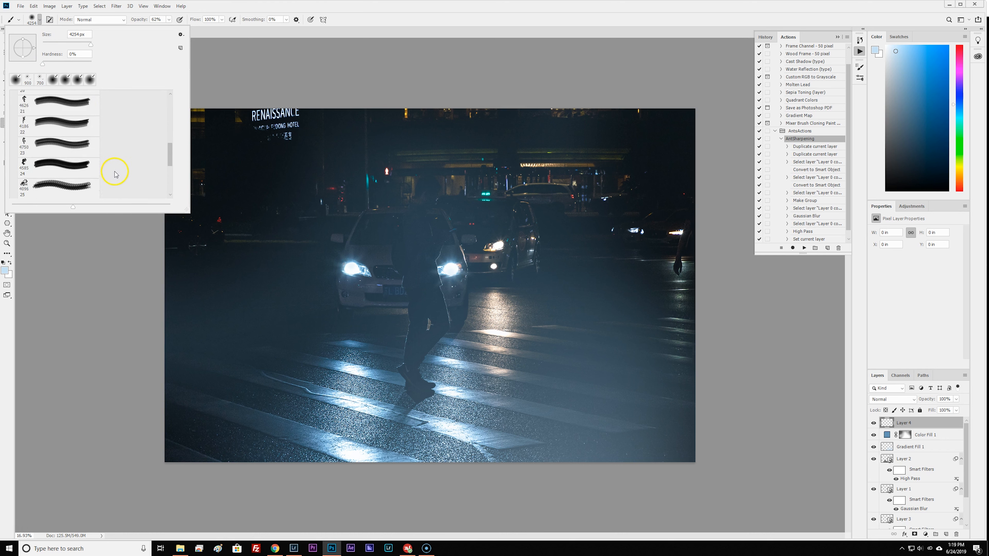
pyautogui.scroll(-2, 116, 170)
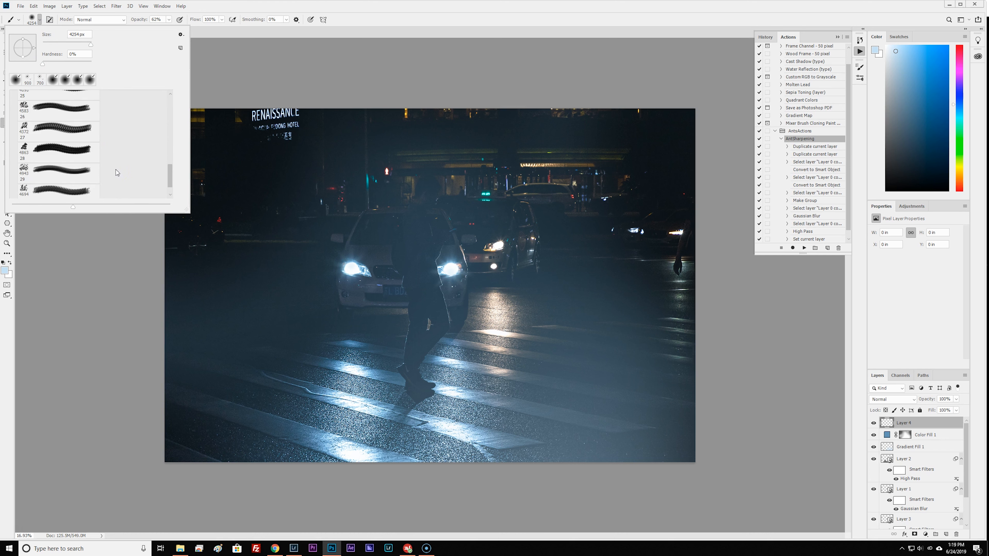
pyautogui.scroll(-1, 116, 159)
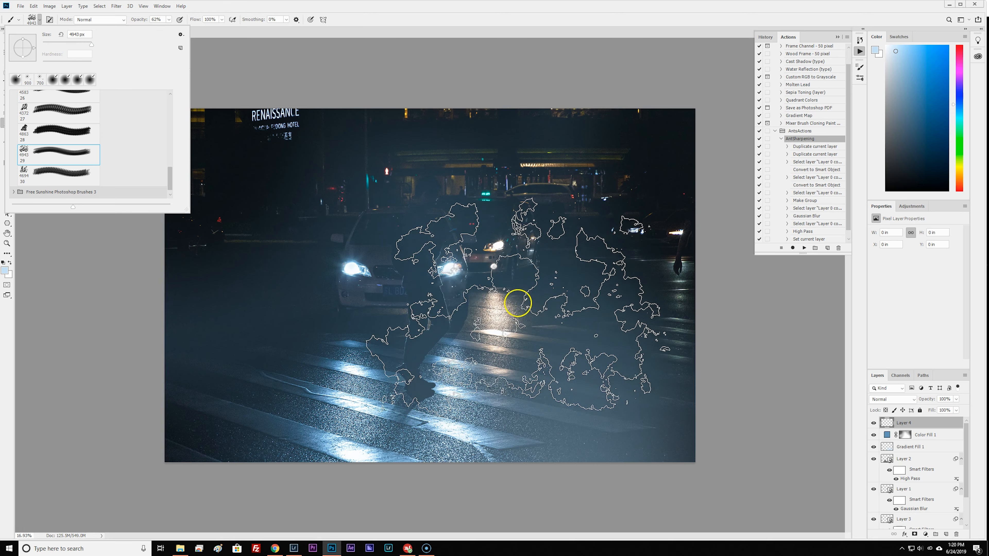
pyautogui.click(419, 31)
pyautogui.press('[')
pyautogui.press('[')
pyautogui.press('[')
pyautogui.press('[')
pyautogui.press('[')
pyautogui.press('[')
pyautogui.press('[')
pyautogui.press('[')
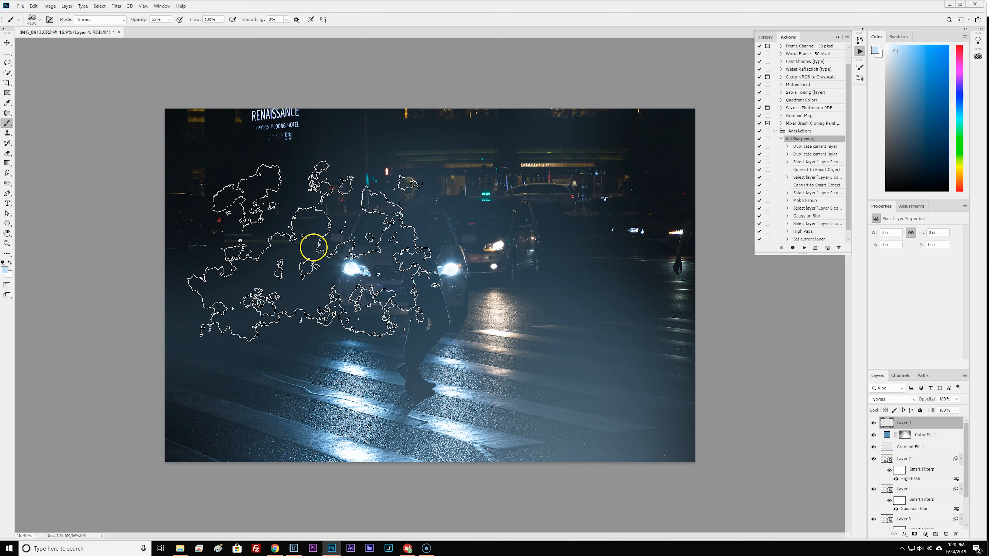
# Sample a medium blue from the lit crosswalk as the foreground color for the smoke brush.
pyautogui.press('i')
pyautogui.moveTo(351, 341); pyautogui.dragTo(345, 361)
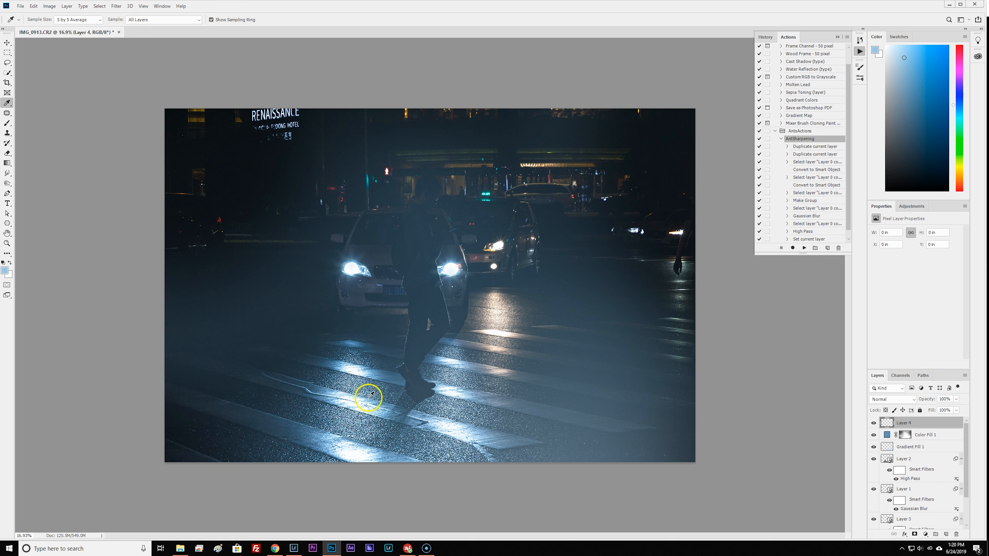
pyautogui.press('b')
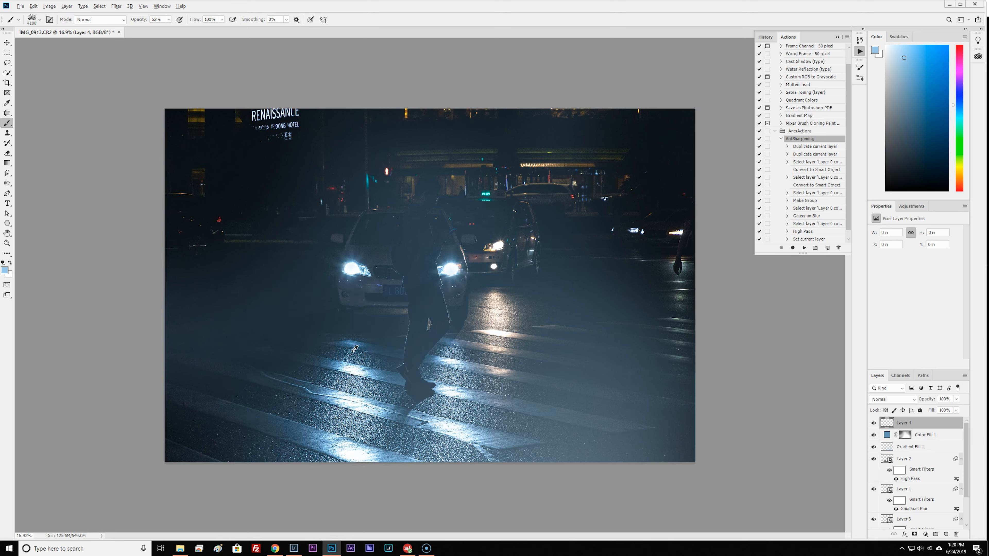
pyautogui.moveTo(348, 343); pyautogui.dragTo(345, 360)
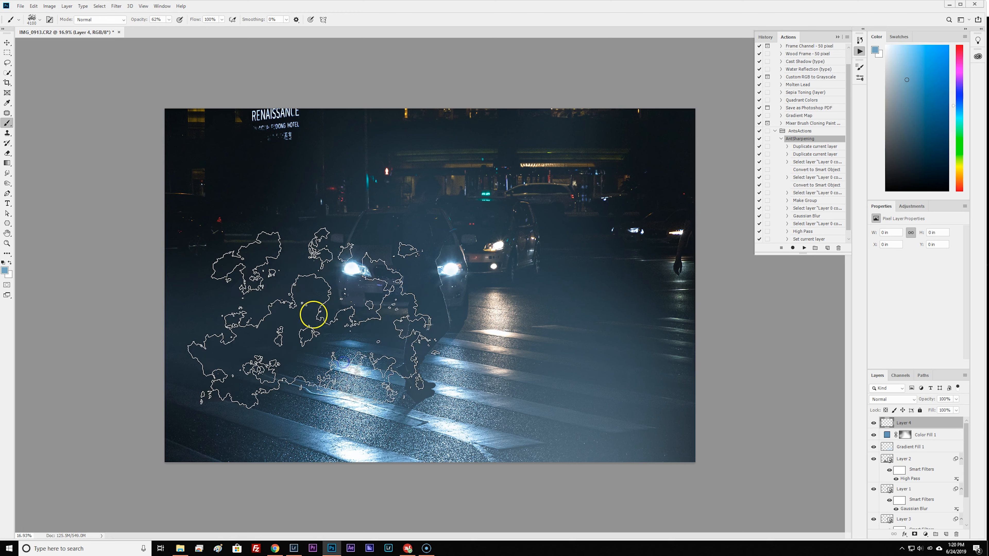
# Stamp blue smoke along the photo's left and right sides with the brush at 3600 px and 29% opacity.
pyautogui.press('[')
pyautogui.press('[')
pyautogui.press('[')
pyautogui.press('[')
pyautogui.press('[')
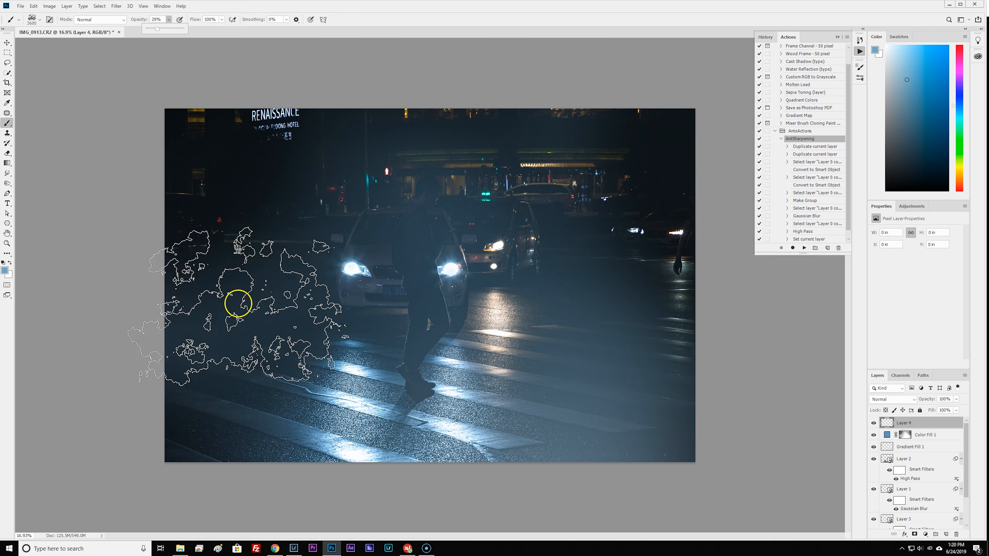
pyautogui.click(232, 279)
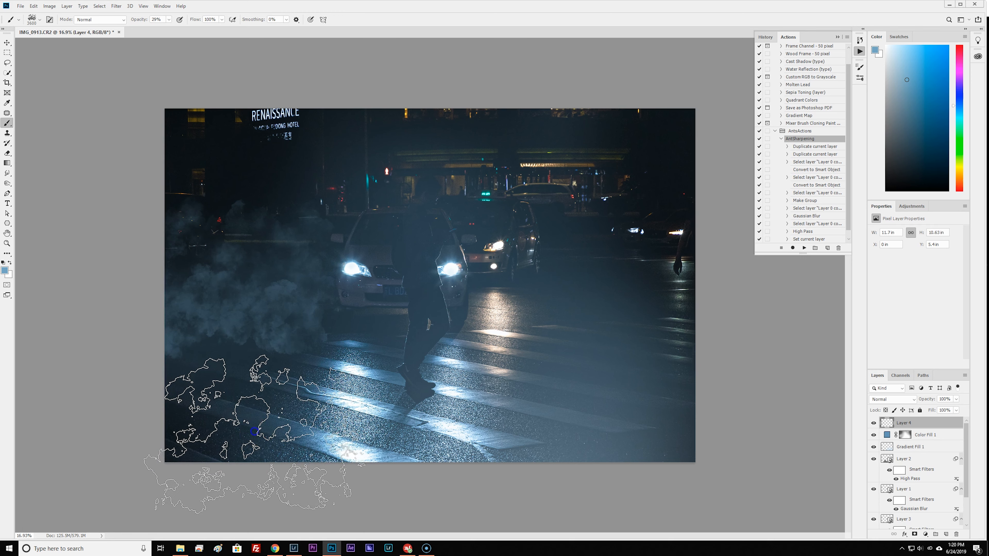
pyautogui.click(233, 436)
pyautogui.click(665, 428)
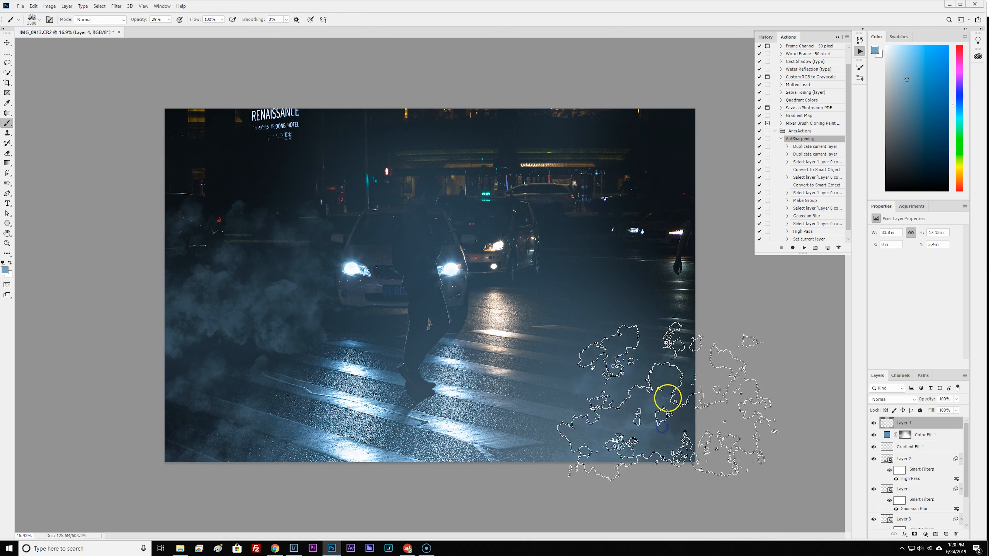
pyautogui.click(678, 308)
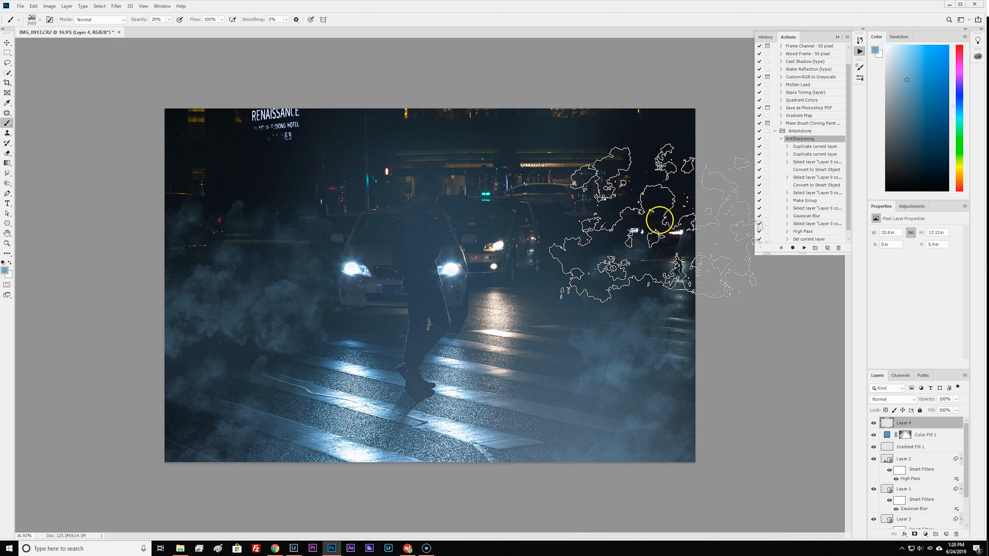
pyautogui.click(660, 216)
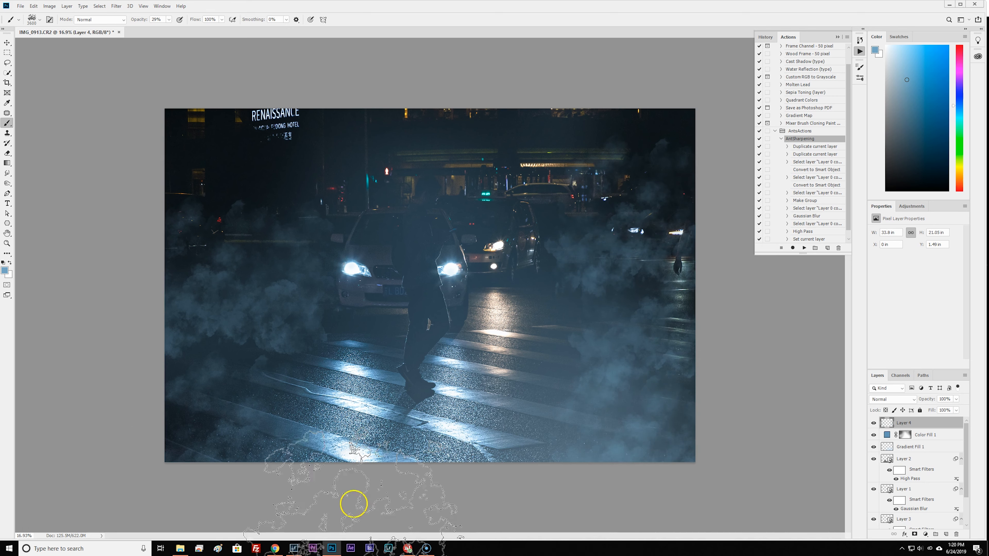
pyautogui.click(156, 407)
pyautogui.click(720, 275)
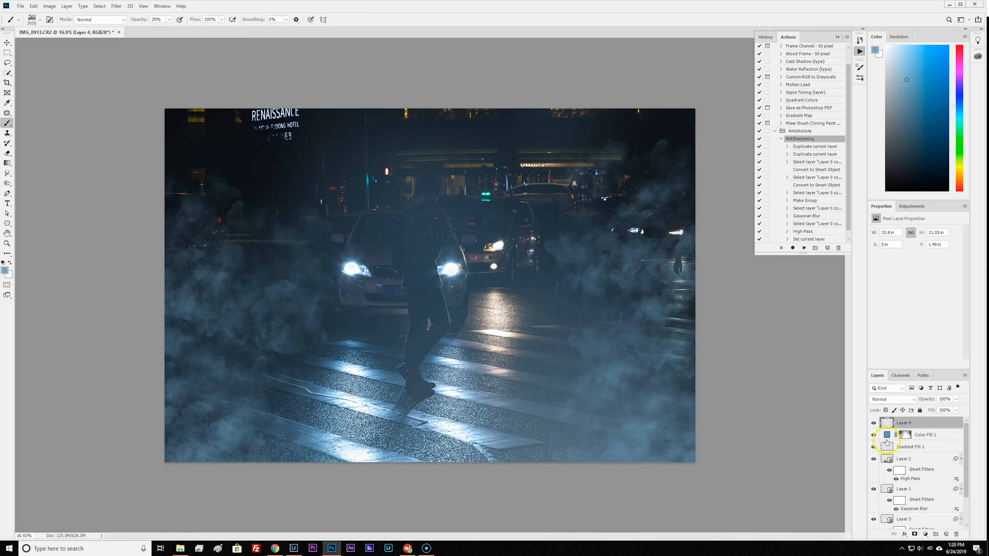
# Add a mask to the smoke layer and fade the smoke near the upper corners with a soft round black brush.
pyautogui.click(914, 534)
pyautogui.click(40, 20)
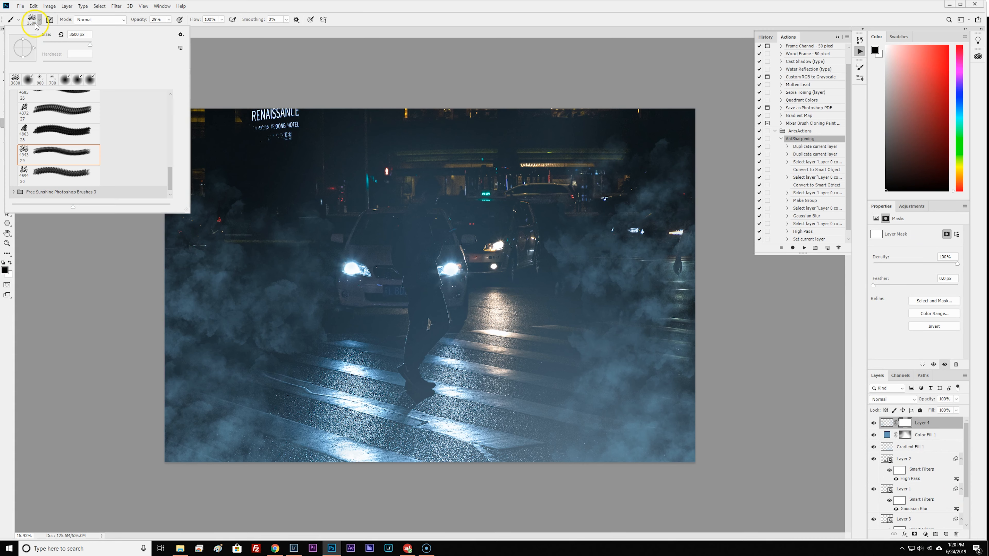
pyautogui.click(30, 79)
pyautogui.click(474, 40)
pyautogui.moveTo(167, 110)
pyautogui.mouseDown()
pyautogui.moveTo(144, 137)
pyautogui.moveTo(112, 108)
pyautogui.mouseUp()
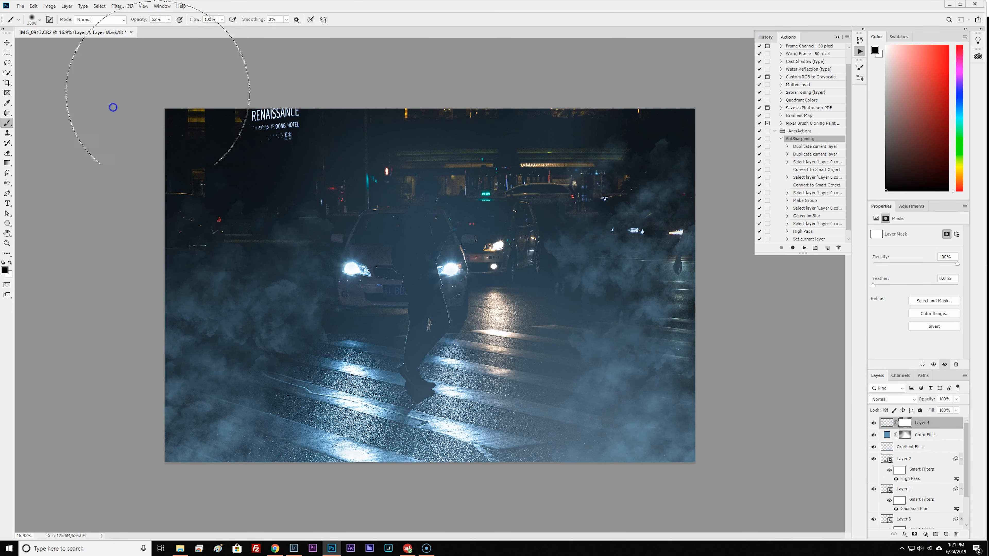
pyautogui.moveTo(690, 93)
pyautogui.mouseDown()
pyautogui.moveTo(640, 52)
pyautogui.moveTo(737, 160)
pyautogui.moveTo(732, 181)
pyautogui.mouseUp()
# Convert the masked smoke layer into a smart object.
pyautogui.click(886, 423)
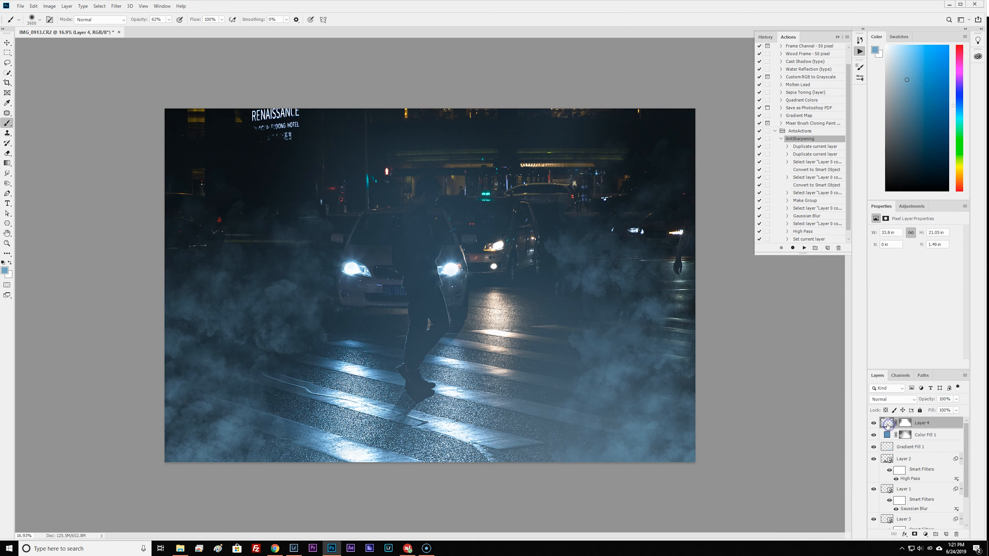
pyautogui.rightClick(887, 423)
pyautogui.click(897, 227)
pyautogui.rightClick(933, 424)
pyautogui.click(914, 205)
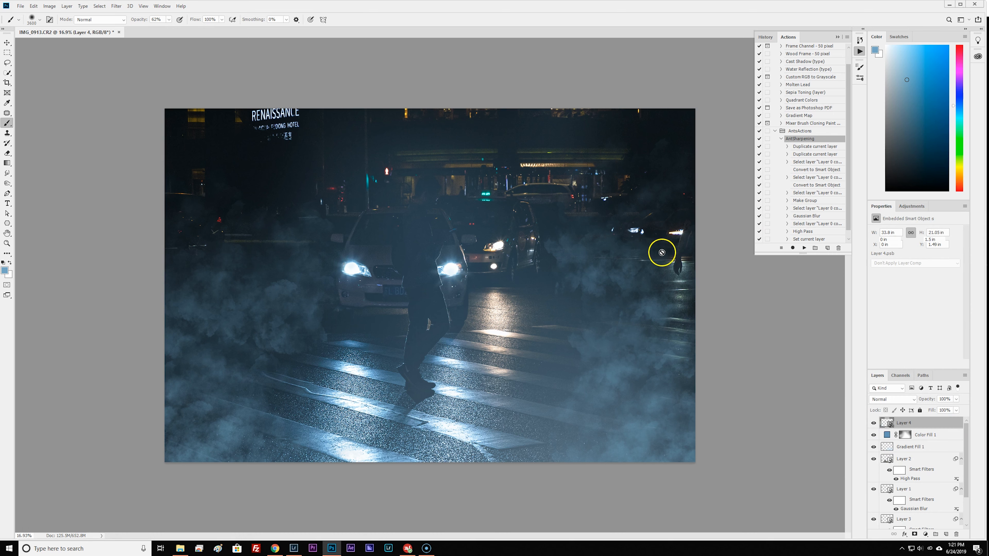
# Apply a Gaussian Blur smart filter to the smoke layer to soften its detail.
pyautogui.click(121, 7)
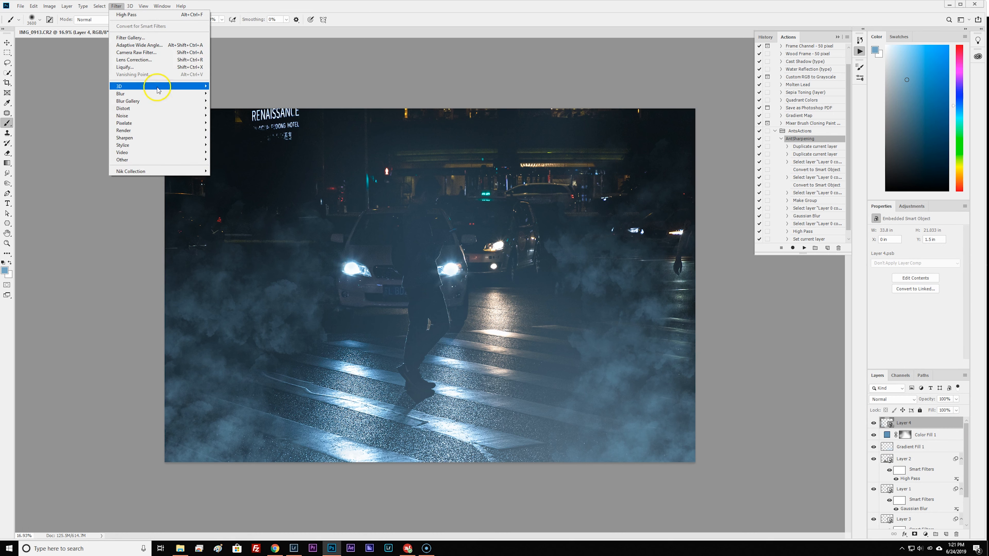
pyautogui.moveTo(178, 96)
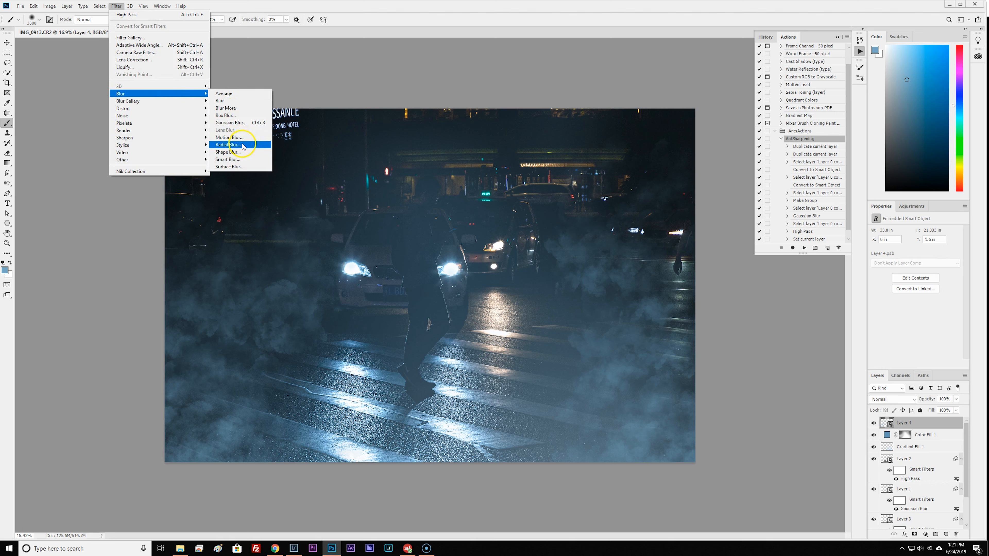
pyautogui.click(240, 123)
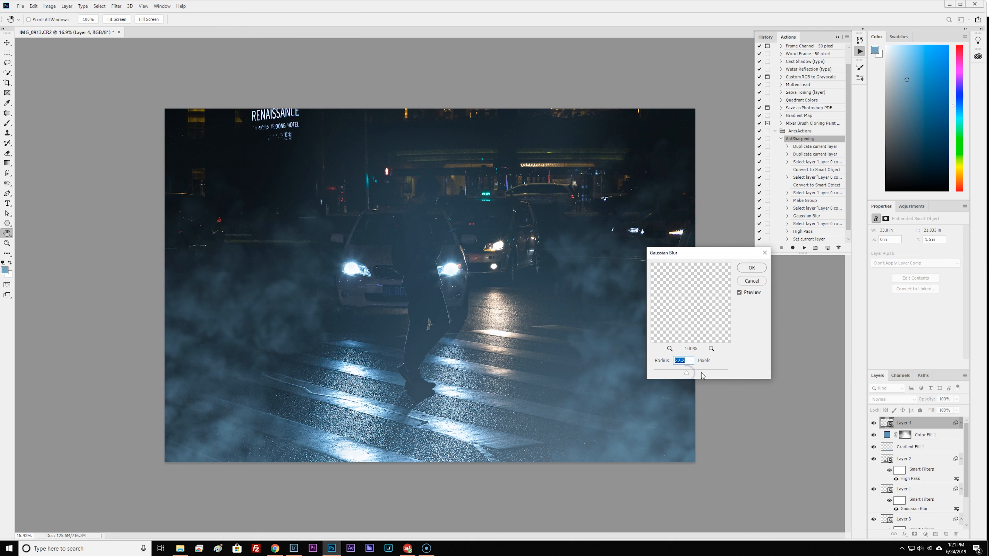
pyautogui.moveTo(703, 376); pyautogui.dragTo(701, 373)
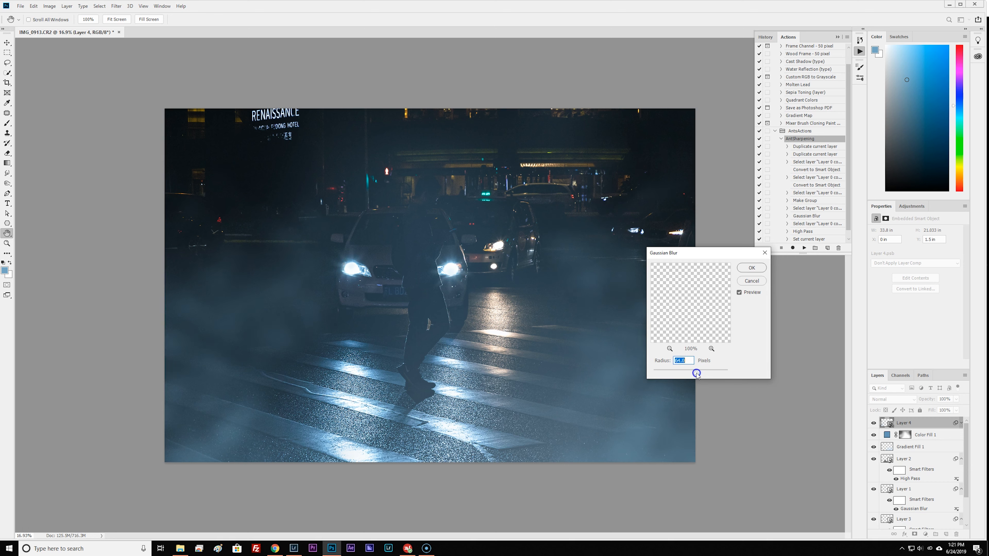
pyautogui.press('Return')
# Reduce the smoke layer's fill to 77% and its opacity to 85%.
pyautogui.press('b')
pyautogui.click(956, 411)
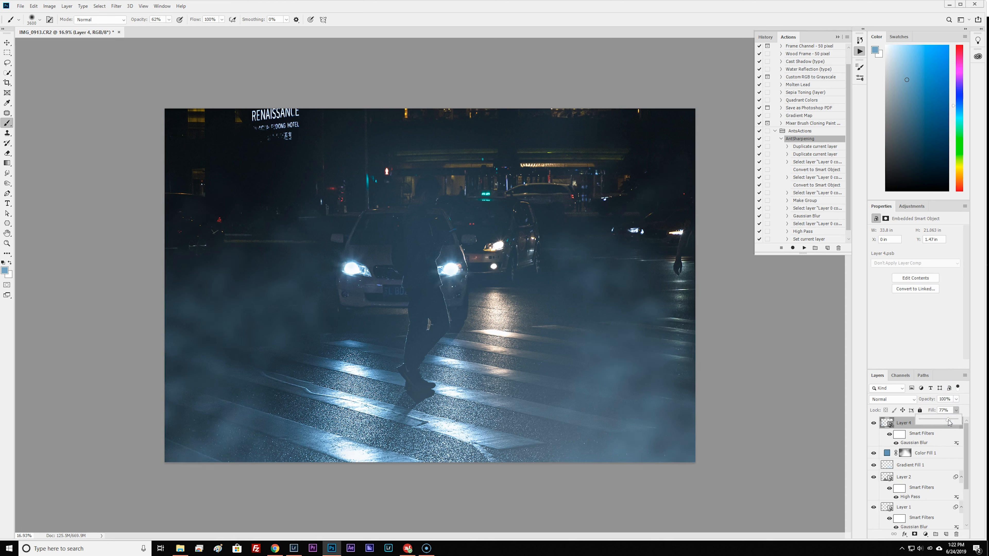
pyautogui.click(955, 399)
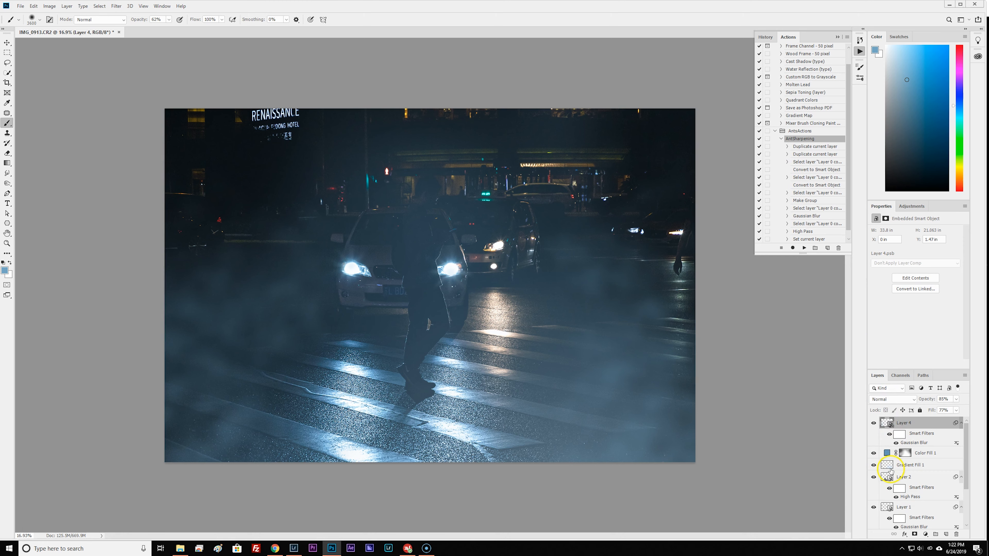
# Add a Curves adjustment layer with lowered RGB midtones and lifted highlights for contrast, and reshape its red channel curve.
pyautogui.click(925, 534)
pyautogui.click(934, 435)
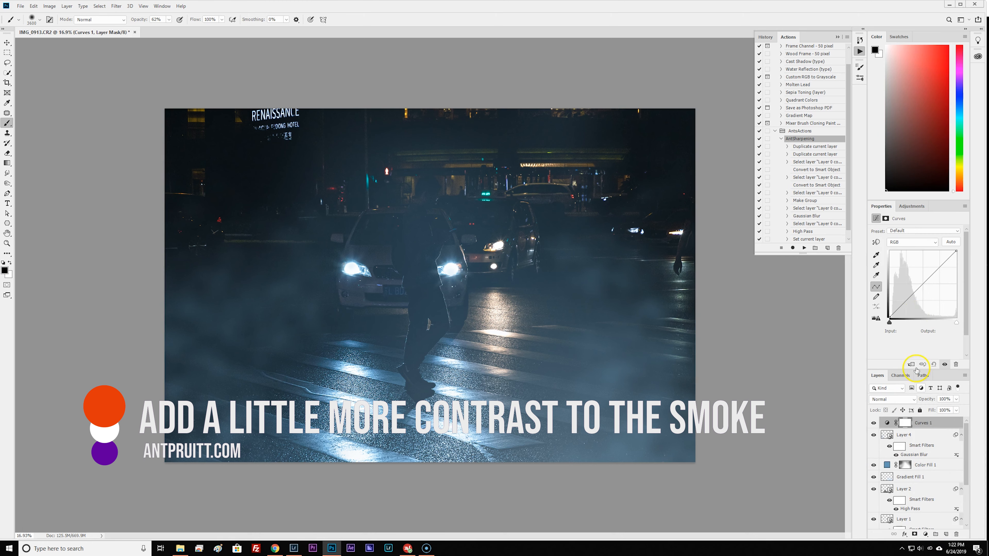
pyautogui.moveTo(926, 279); pyautogui.dragTo(925, 289)
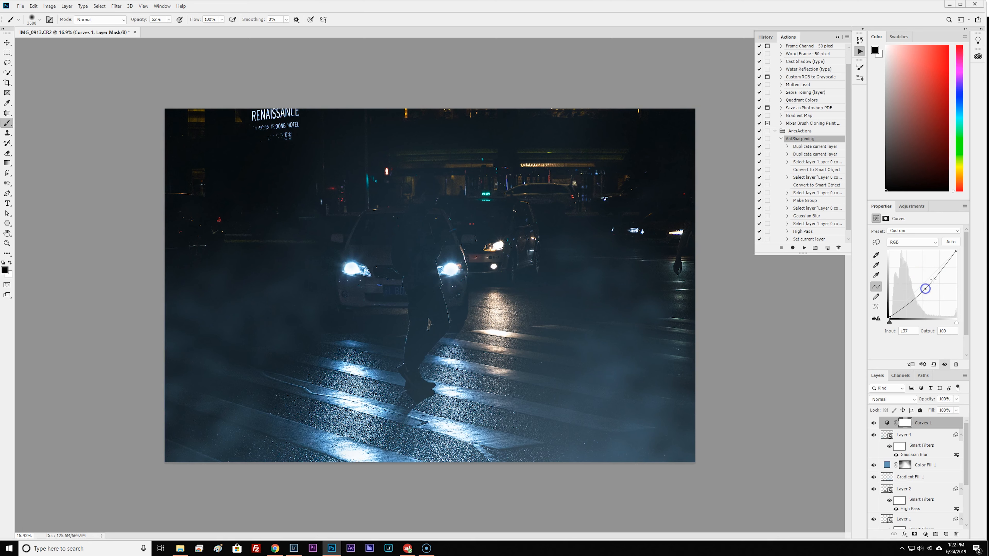
pyautogui.moveTo(939, 273); pyautogui.dragTo(939, 268)
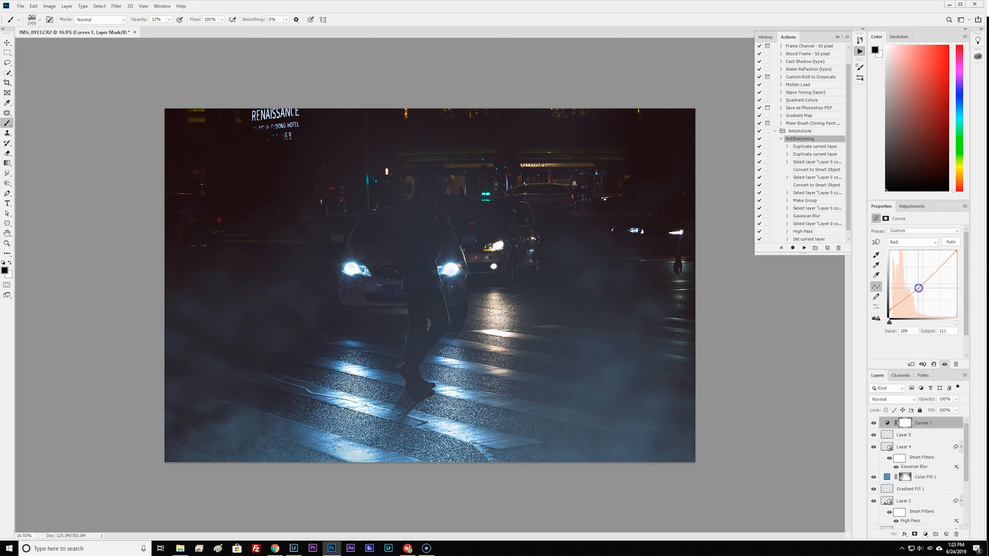
pyautogui.moveTo(936, 278); pyautogui.dragTo(910, 307)
pyautogui.hotkey('alt', '2')
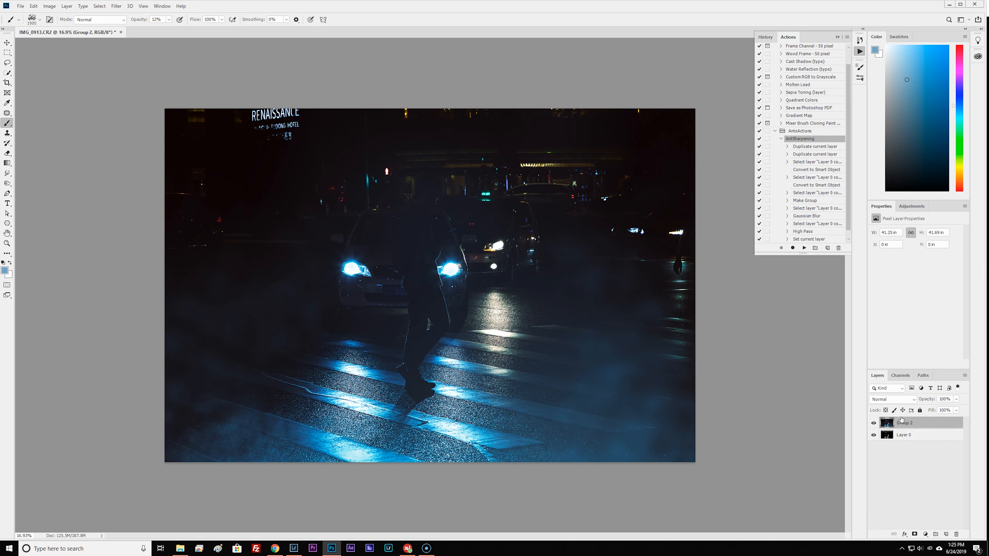
# Duplicate the merged Group 2 layer twice and delete both copies.
pyautogui.click(902, 421)
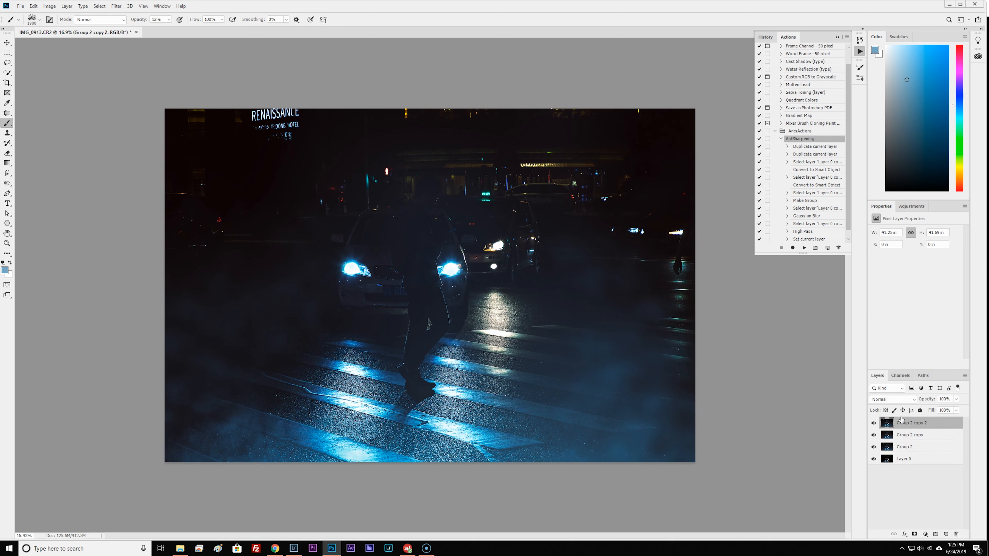
pyautogui.press('Delete')
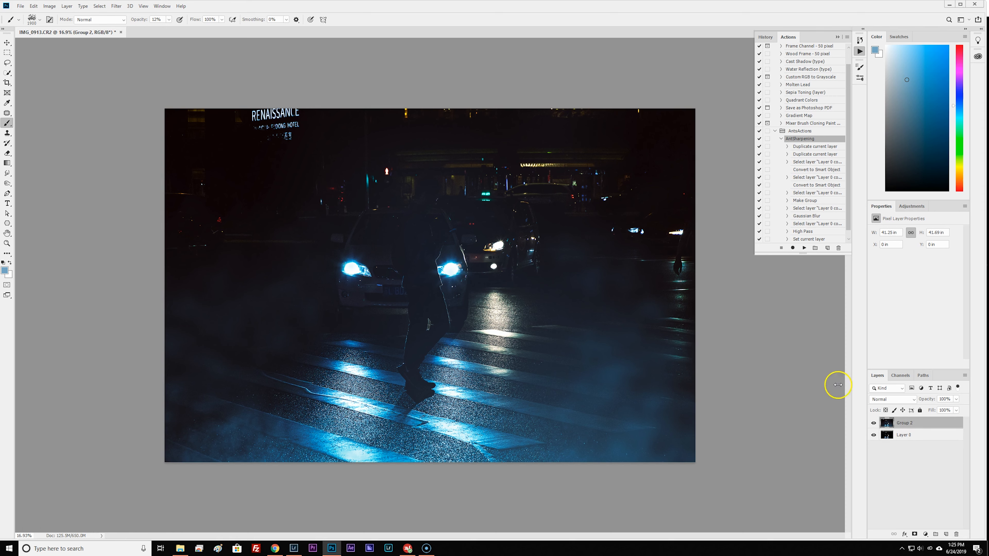
# Save the edited photo and close Photoshop to return to Lightroom.
pyautogui.click(20, 6)
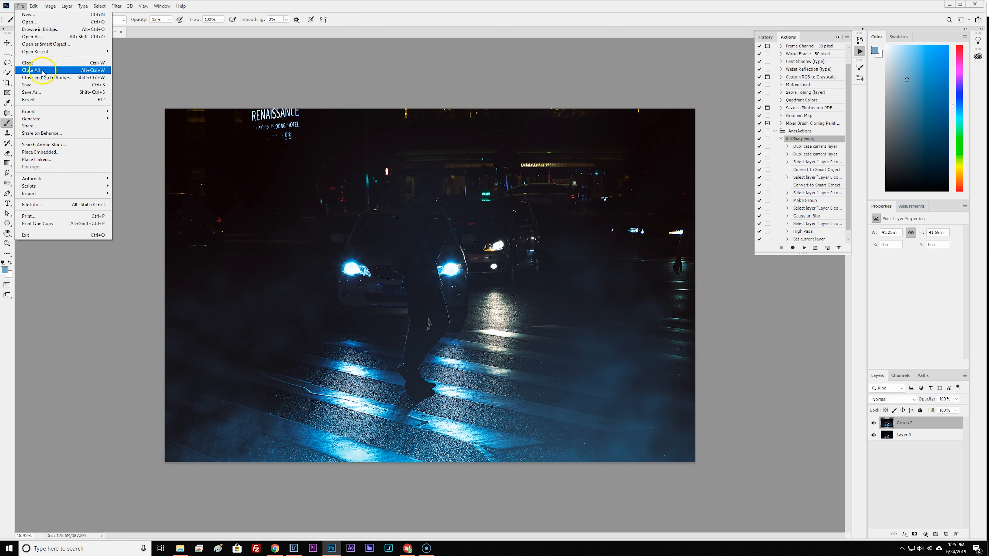
pyautogui.click(27, 85)
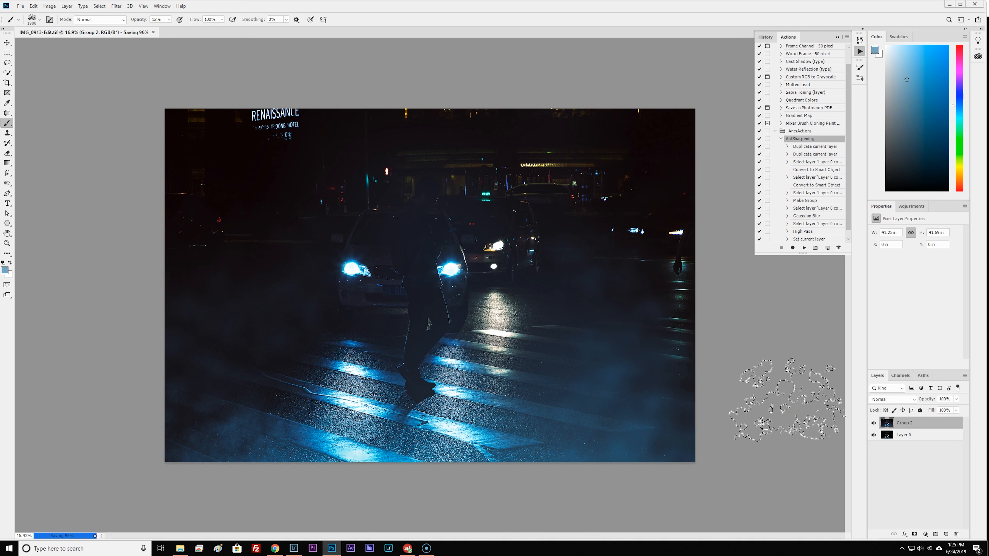
pyautogui.click(974, 5)
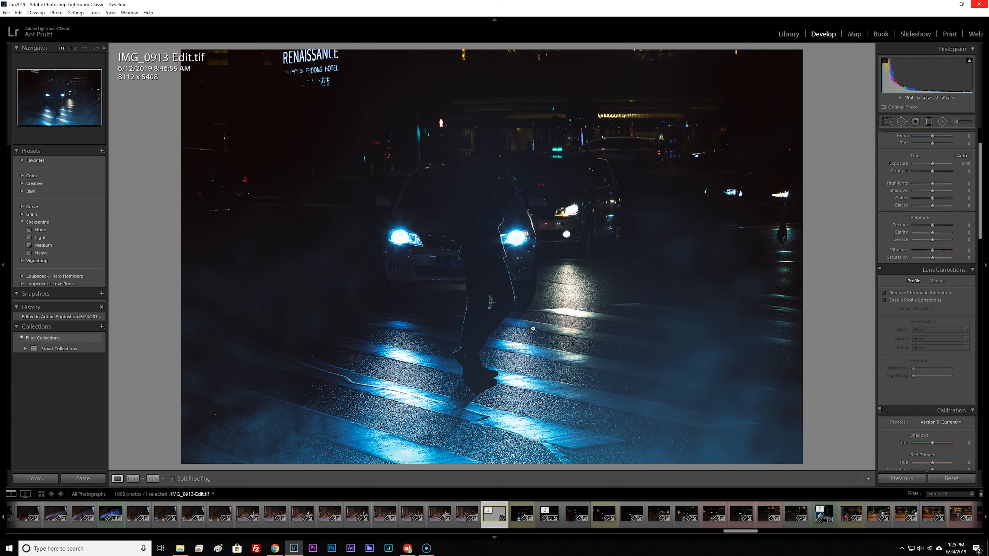
# Enable Remove Chromatic Aberration, increase Clarity and set Texture to +1 for the edited TIFF.
pyautogui.click(885, 293)
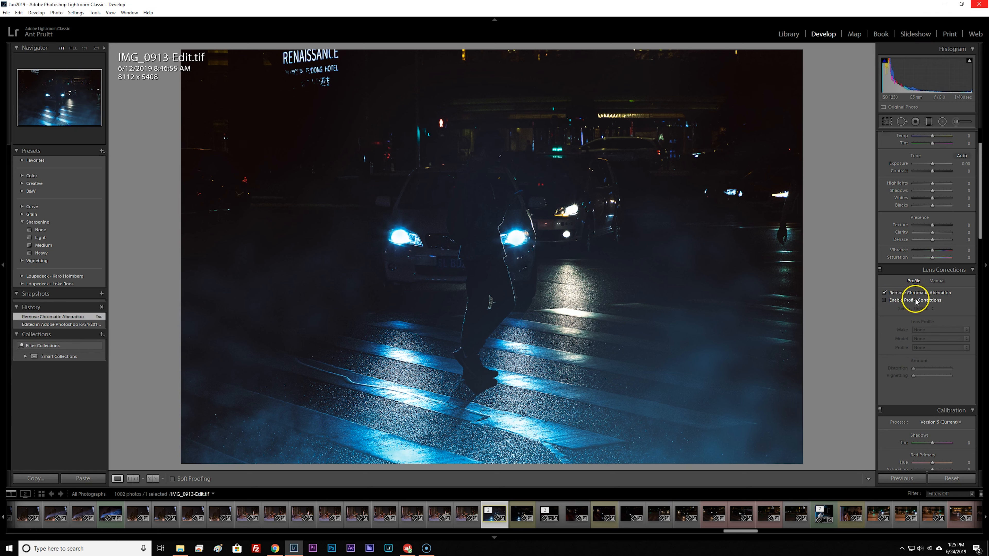
pyautogui.scroll(2, 901, 336)
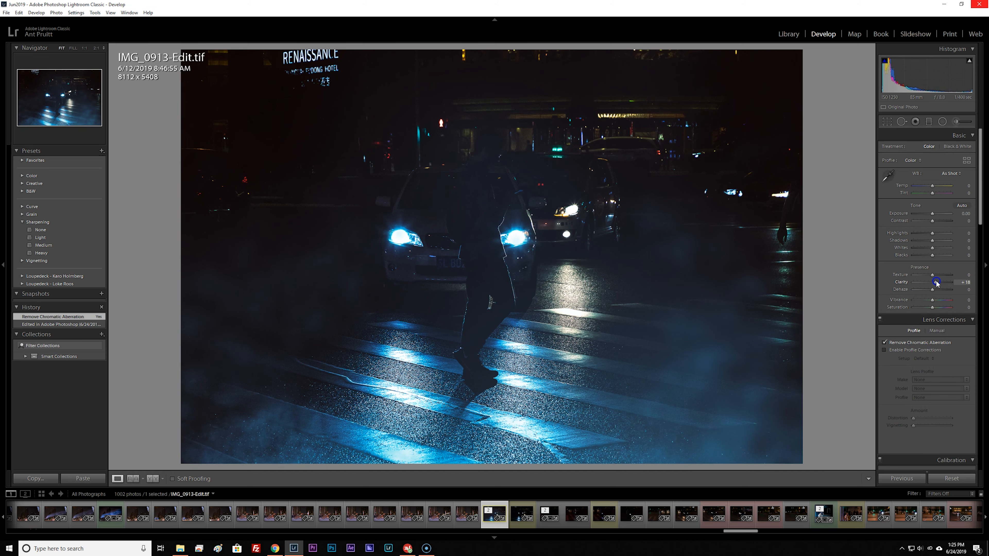
pyautogui.moveTo(932, 255); pyautogui.dragTo(931, 275)
pyautogui.moveTo(936, 283); pyautogui.dragTo(940, 283)
pyautogui.moveTo(931, 275); pyautogui.dragTo(932, 275)
# Set Highlights to +3, Contrast to +26 and luminance noise reduction to 16.
pyautogui.moveTo(932, 307); pyautogui.dragTo(933, 300)
pyautogui.moveTo(930, 308); pyautogui.dragTo(932, 308)
pyautogui.moveTo(940, 256); pyautogui.dragTo(927, 257)
pyautogui.moveTo(932, 233); pyautogui.dragTo(932, 234)
pyautogui.moveTo(932, 221); pyautogui.dragTo(937, 221)
pyautogui.scroll(-10, 937, 249)
pyautogui.moveTo(913, 375); pyautogui.dragTo(919, 376)
# Set Vibrance to -2, Saturation to -23, Blacks to +2 and Whites to +18.
pyautogui.scroll(10, 920, 373)
pyautogui.moveTo(932, 300); pyautogui.dragTo(927, 307)
pyautogui.moveTo(927, 256); pyautogui.dragTo(932, 255)
pyautogui.moveTo(932, 249); pyautogui.dragTo(936, 248)
# Crop the photo to the 4 x 5 / 8 x 10 aspect ratio around the pedestrian and cars, about 6382 x 5106 pixels.
pyautogui.scroll(-15, 922, 404)
pyautogui.click(886, 122)
pyautogui.moveTo(181, 236); pyautogui.dragTo(194, 237)
pyautogui.click(943, 148)
pyautogui.click(943, 168)
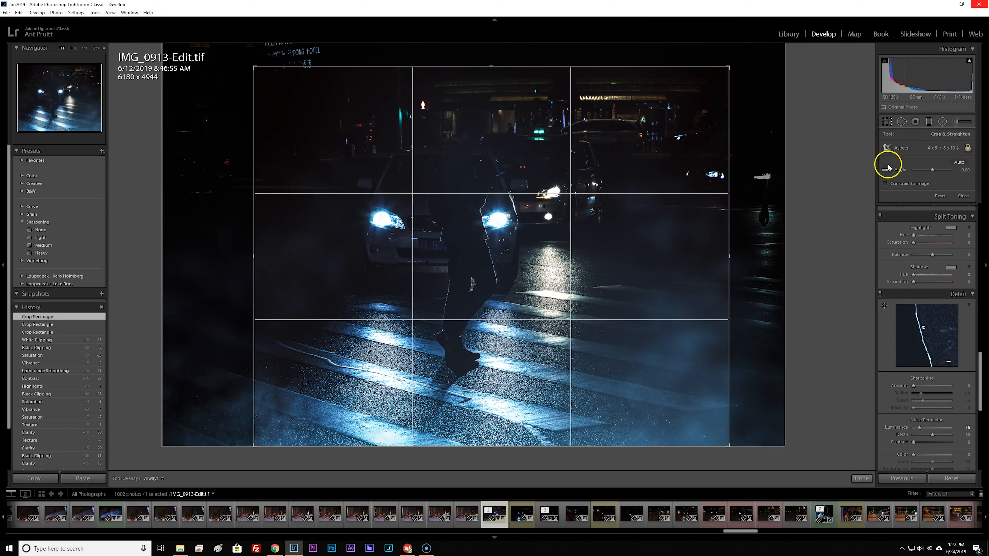
pyautogui.moveTo(506, 67); pyautogui.dragTo(507, 62)
pyautogui.press('d')
# Raise luminance noise reduction to 38 and soften the photo with Texture at -24 and Clarity at +9.
pyautogui.scroll(-4, 903, 350)
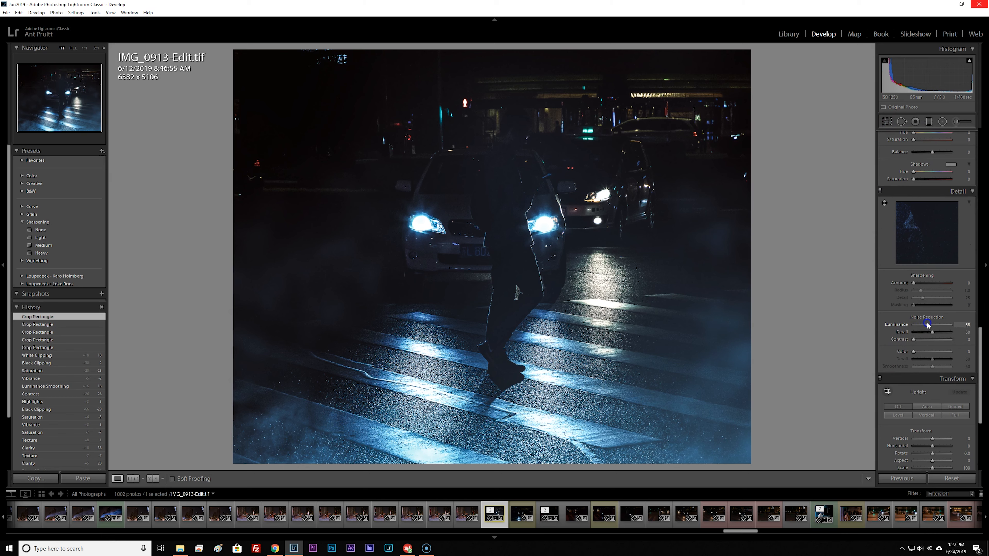
pyautogui.moveTo(927, 325); pyautogui.dragTo(927, 325)
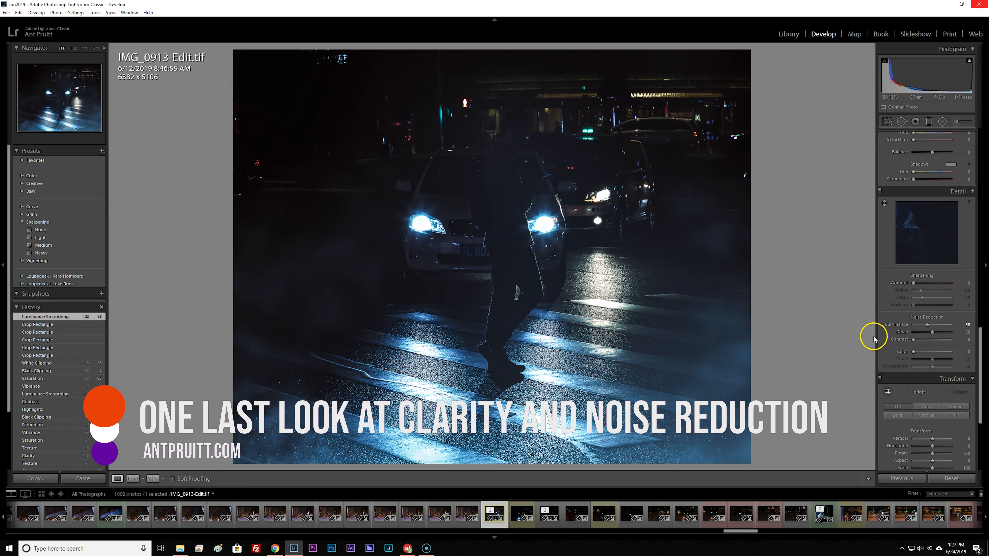
pyautogui.scroll(5, 891, 291)
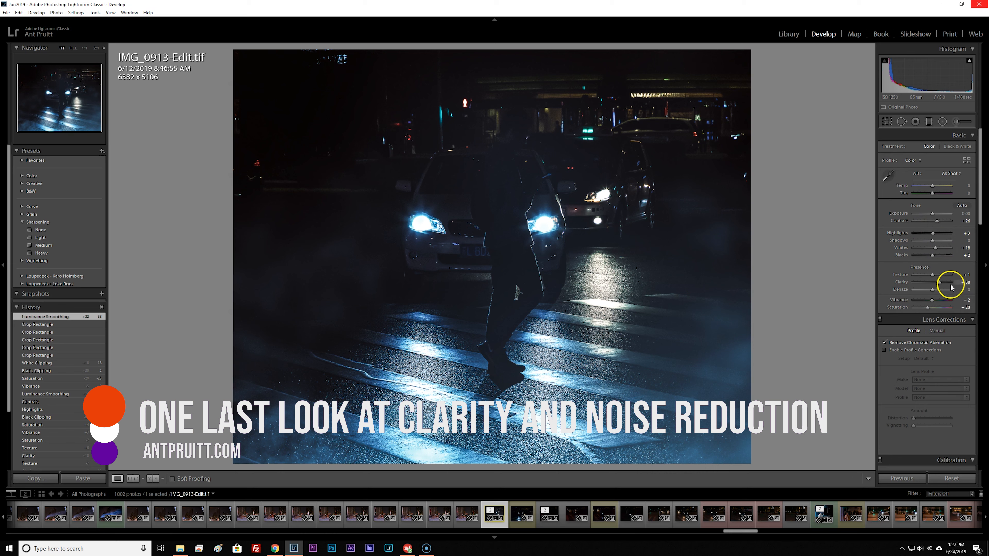
pyautogui.moveTo(940, 287); pyautogui.dragTo(928, 278)
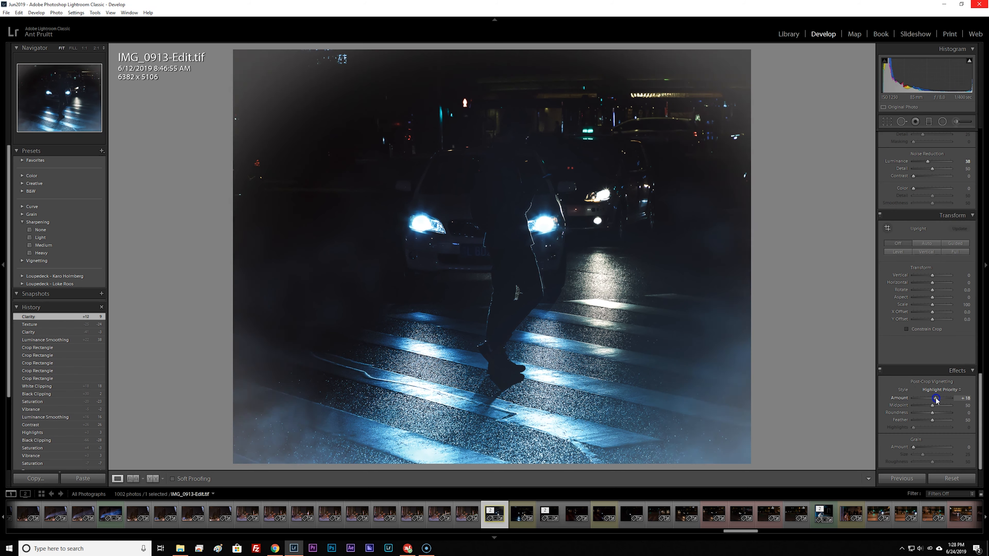
# Set the Blue Primary calibration to hue -34 and saturation -55, and adjust green, aqua and blue saturation in HSL.
pyautogui.moveTo(931, 272); pyautogui.dragTo(928, 275)
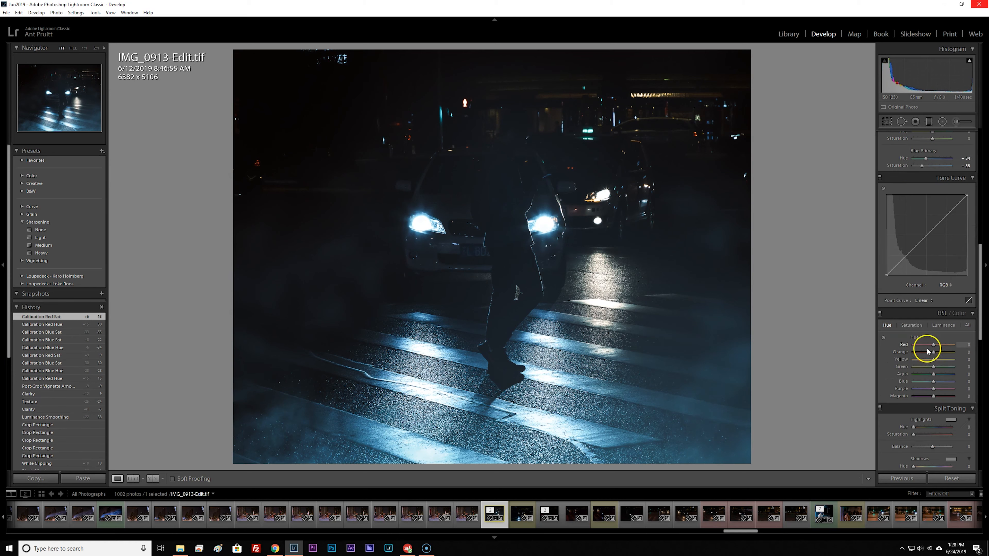
pyautogui.moveTo(933, 374); pyautogui.dragTo(931, 378)
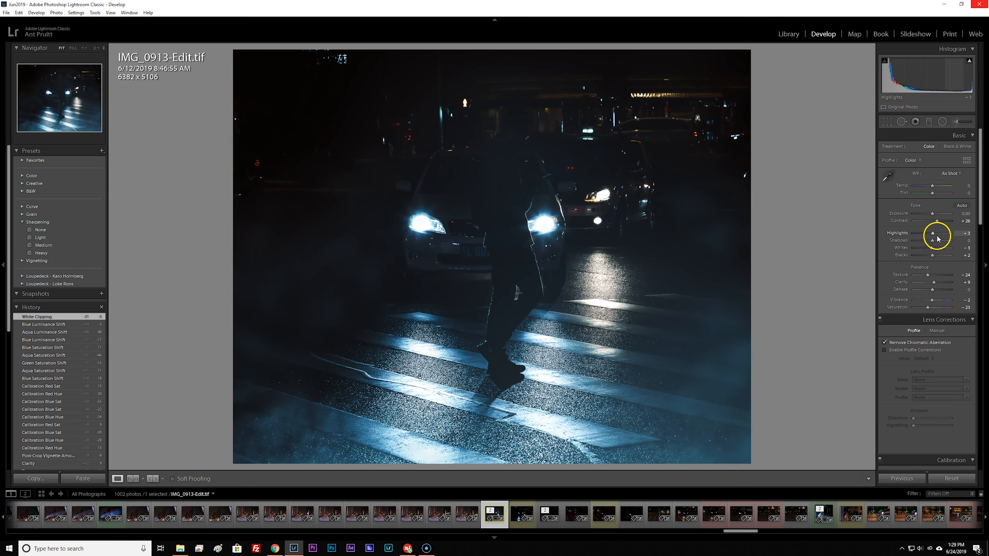
# Set Highlights to -20, Whites to -22 and Clarity to +34.
pyautogui.moveTo(937, 239); pyautogui.dragTo(929, 239)
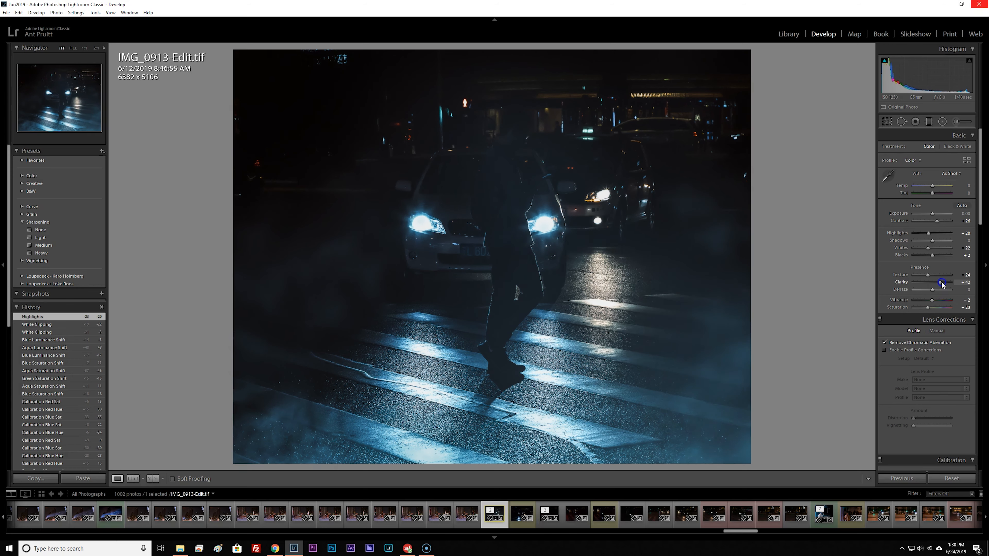
pyautogui.moveTo(935, 282); pyautogui.dragTo(940, 283)
# Paint an Adjustment Brush mask with Clarity 27 over the cars and the crosswalk.
pyautogui.press('k')
pyautogui.click(306, 181)
pyautogui.moveTo(445, 164)
pyautogui.mouseDown()
pyautogui.moveTo(467, 279)
pyautogui.moveTo(707, 395)
pyautogui.mouseUp()
# Erase the pedestrian from the clarity mask with a size 7 eraser, using the mask overlay to refine the edges.
pyautogui.scroll(-10, 515, 147)
pyautogui.moveTo(517, 122)
pyautogui.mouseDown()
pyautogui.moveTo(516, 304)
pyautogui.moveTo(515, 123)
pyautogui.moveTo(535, 296)
pyautogui.moveTo(496, 335)
pyautogui.moveTo(497, 307)
pyautogui.moveTo(498, 368)
pyautogui.mouseUp()
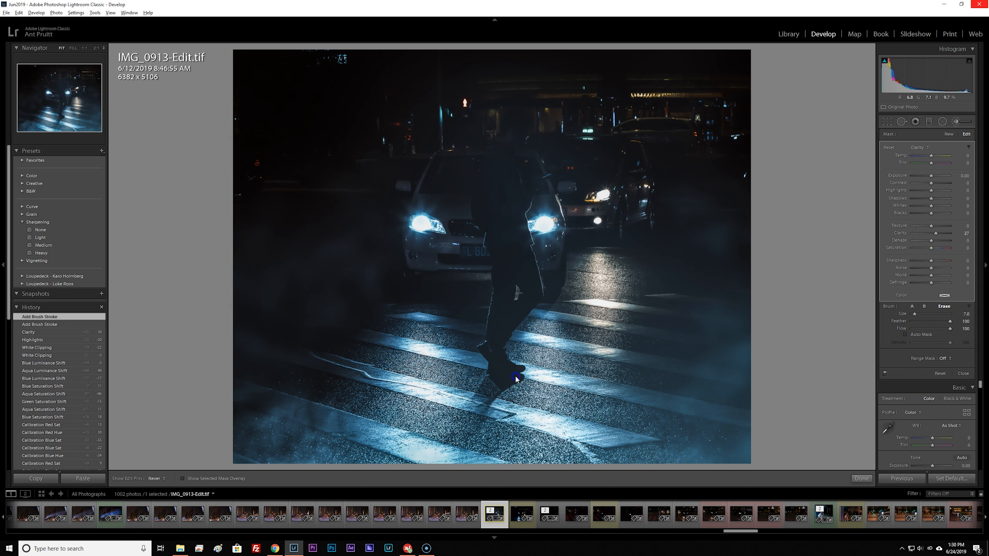
pyautogui.keyDown('alt'); pyautogui.click(504, 358); pyautogui.keyUp('alt')
pyautogui.press('o')
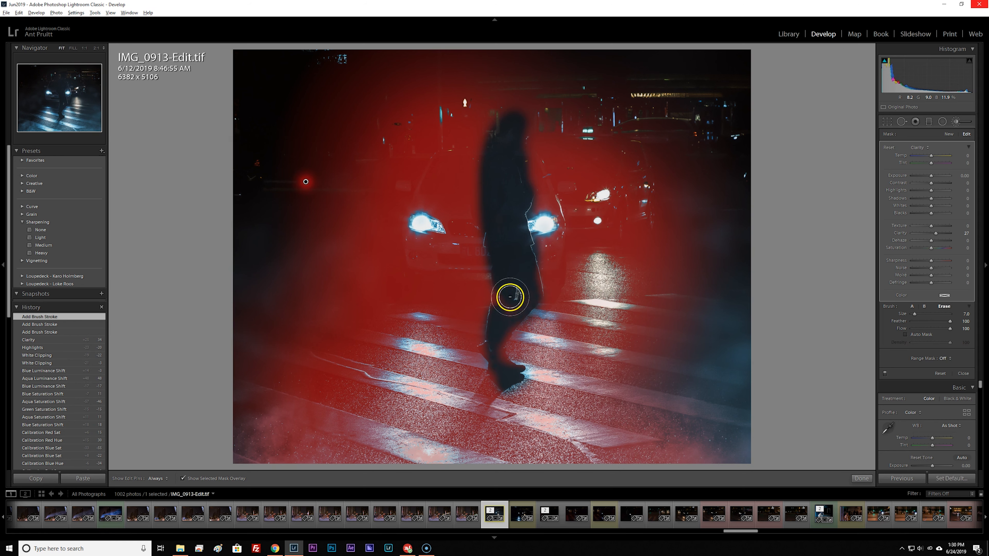
pyautogui.moveTo(509, 295)
pyautogui.mouseDown()
pyautogui.moveTo(510, 377)
pyautogui.moveTo(487, 343)
pyautogui.moveTo(491, 355)
pyautogui.moveTo(510, 295)
pyautogui.moveTo(511, 237)
pyautogui.moveTo(494, 172)
pyautogui.mouseUp()
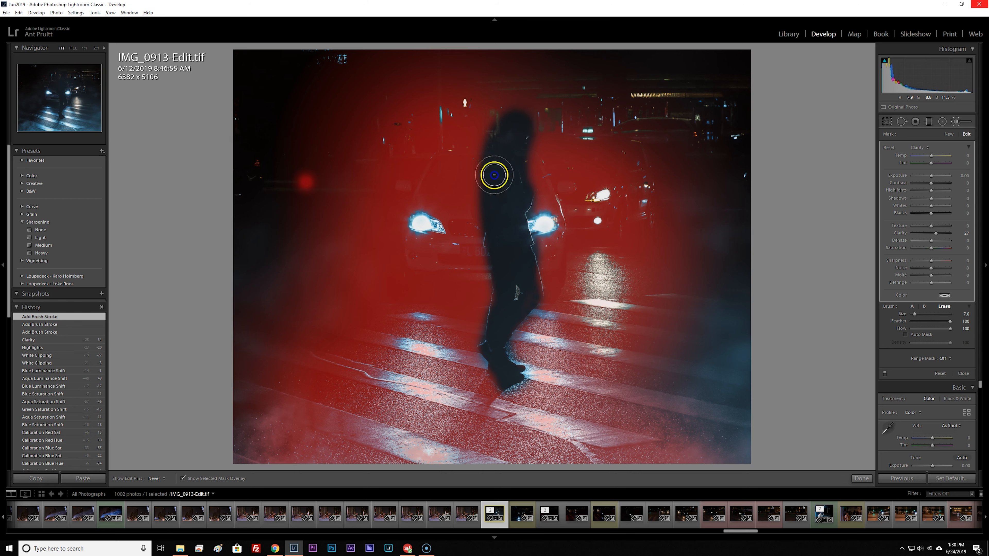
pyautogui.moveTo(503, 257)
pyautogui.mouseDown()
pyautogui.moveTo(509, 164)
pyautogui.moveTo(535, 245)
pyautogui.moveTo(509, 325)
pyautogui.moveTo(419, 221)
pyautogui.mouseUp()
pyautogui.press('o')
# Set the brush mask's Texture to 24 and Clarity to 34, lower its Highlights and fine-tune its Saturation.
pyautogui.moveTo(932, 227); pyautogui.dragTo(935, 226)
pyautogui.moveTo(935, 233); pyautogui.dragTo(936, 234)
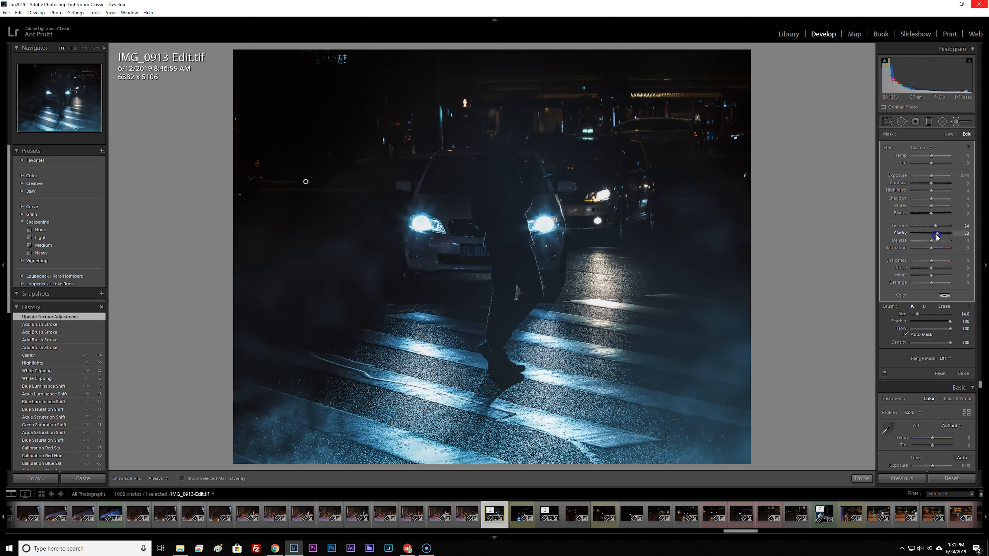
pyautogui.moveTo(931, 191); pyautogui.dragTo(928, 190)
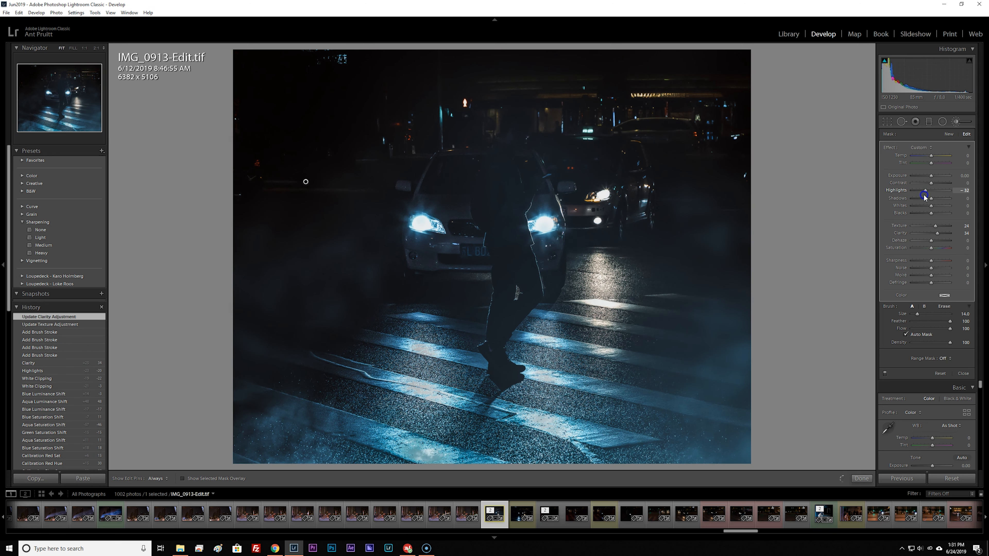
pyautogui.moveTo(930, 248); pyautogui.dragTo(931, 248)
pyautogui.press('d')
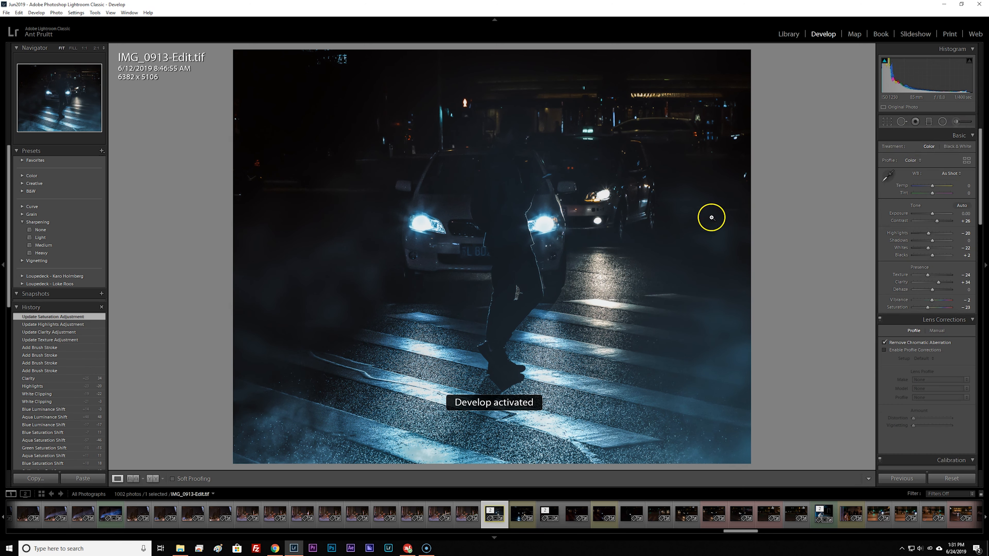